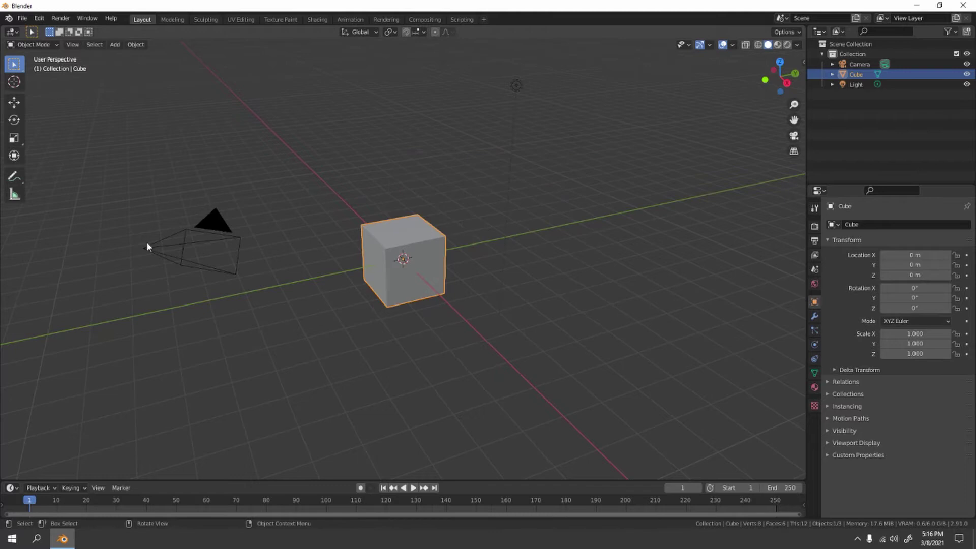
- Hide the camera and the light, and select the default cube
left_click(147, 246)
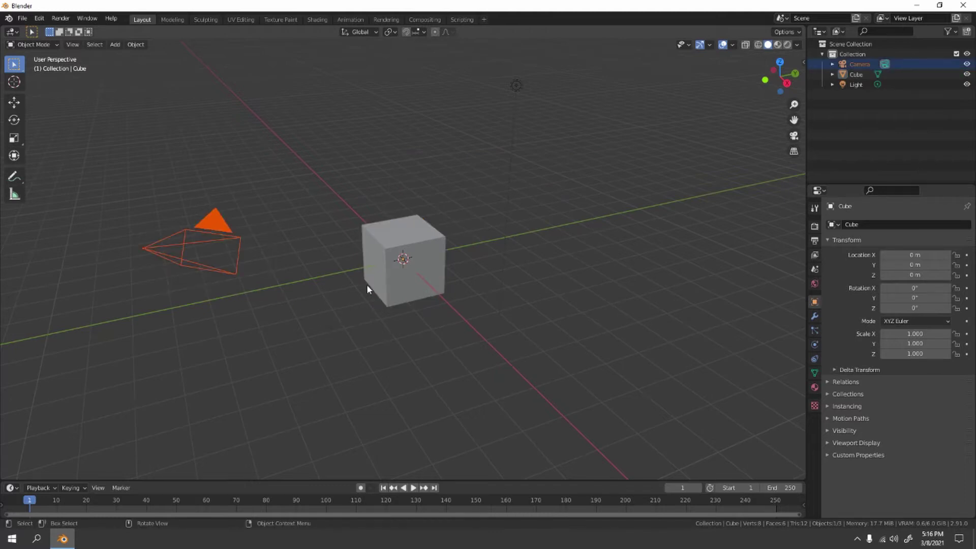
key("h")
left_click(514, 85)
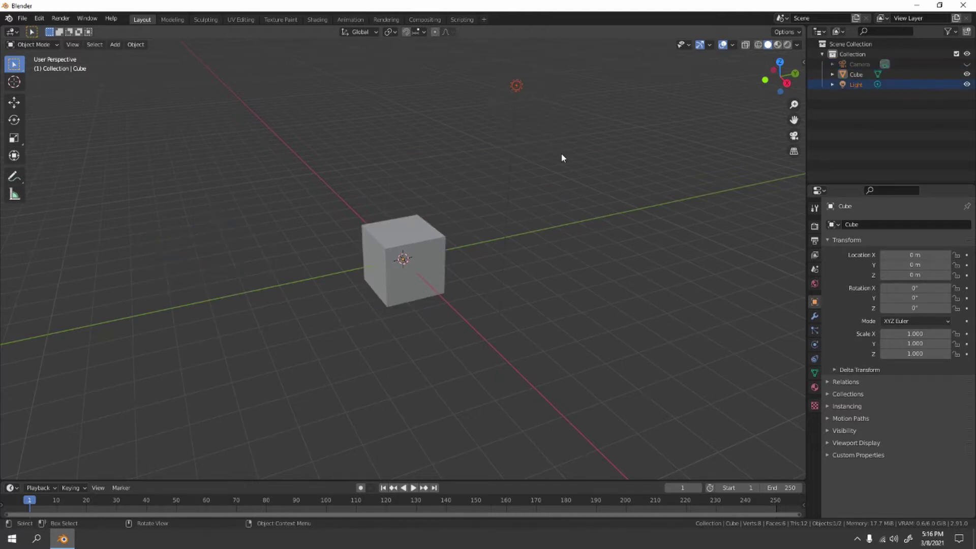
left_click(439, 252)
middle_click_drag(438, 252, 455, 298)
scroll(460, 277, "up", 5)
scroll(459, 280, "down", 3)
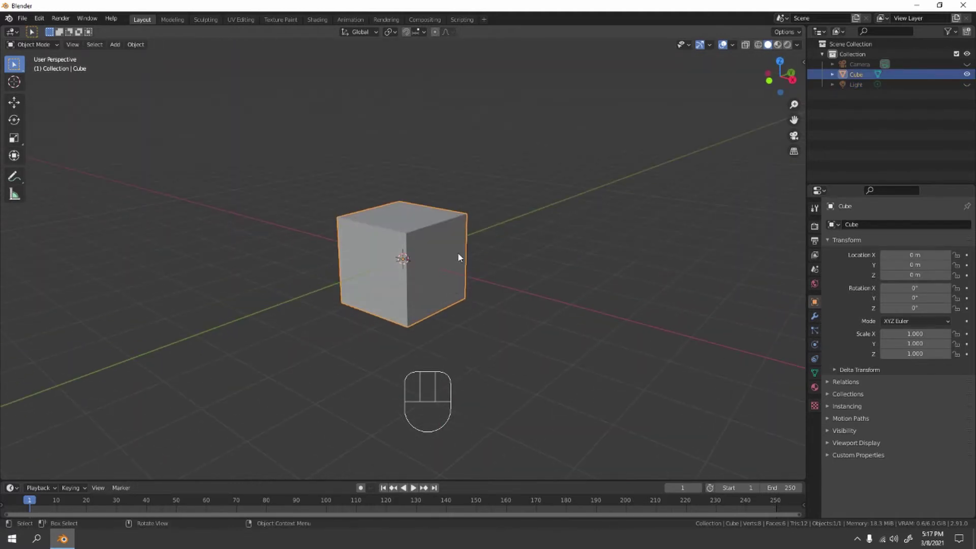
scroll(459, 254, "up", 2)
middle_click_drag(515, 241, 552, 256, "shift")
scroll(491, 261, "down", 1)
scroll(515, 240, "up", 2)
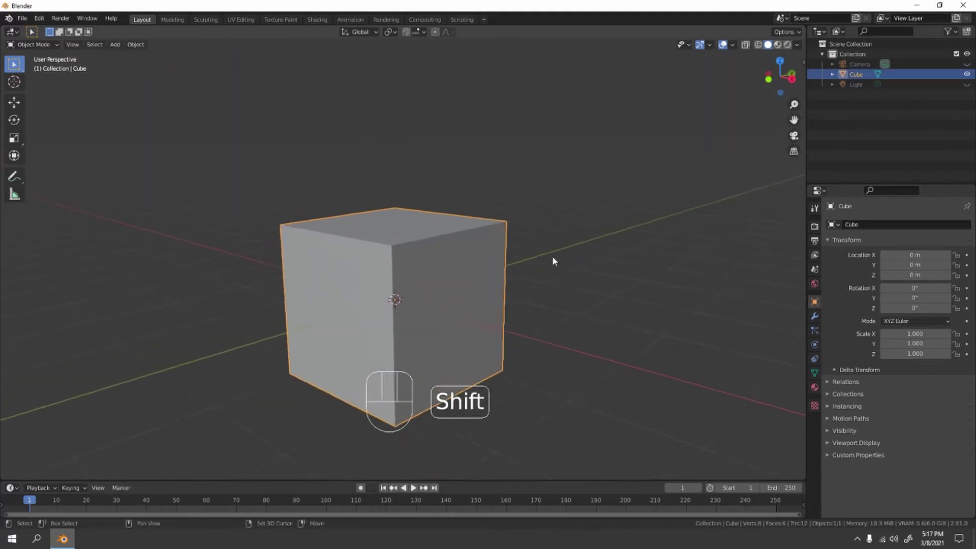
scroll(552, 255, "down", 3)
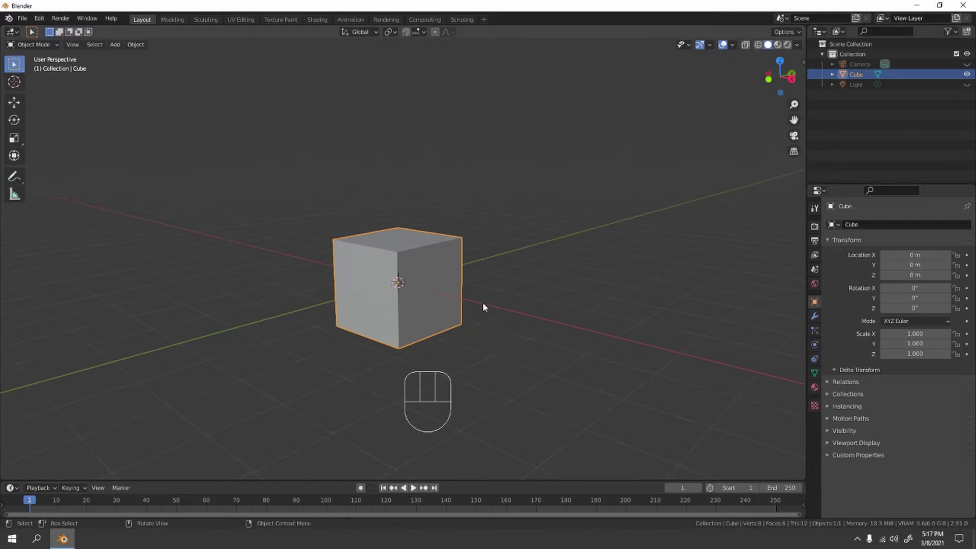
left_click(813, 318)
left_click(862, 227)
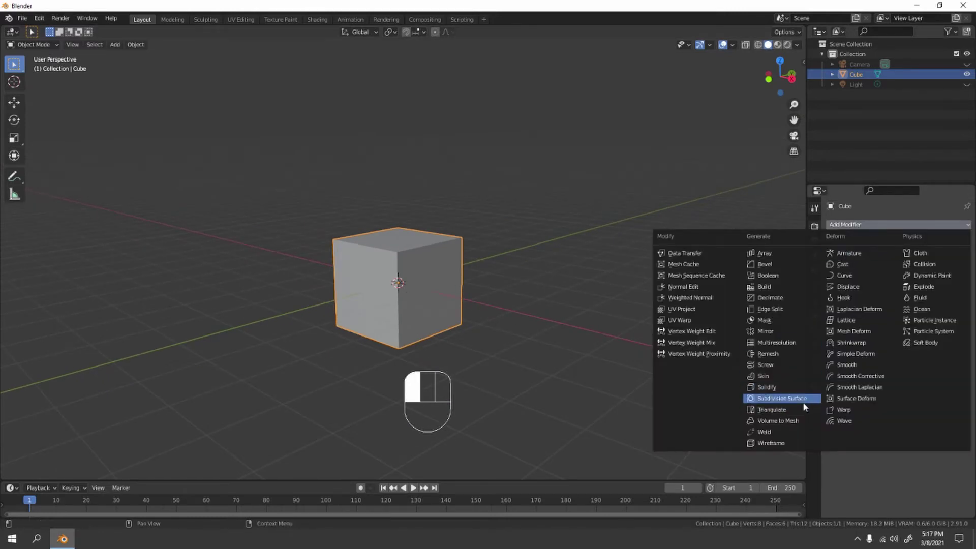
- Scale the cube down uniformly to a small block about 0.6 m wide
scroll(413, 301, "down", 2)
middle_click_drag(412, 301, 612, 381)
scroll(430, 286, "up", 3)
left_click(413, 326)
scroll(412, 300, "down", 3)
key("s")
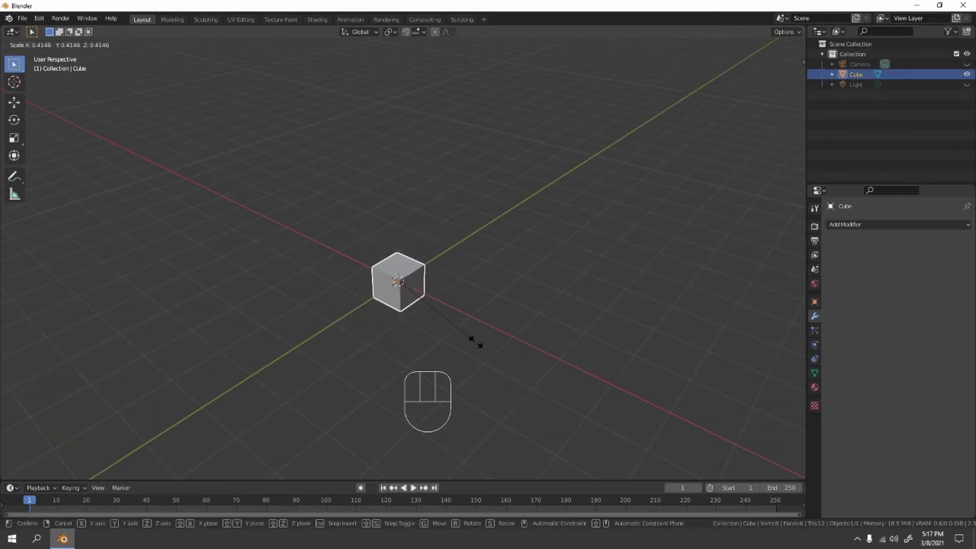
left_click(467, 334)
key("KP_1")
scroll(513, 330, "up", 5)
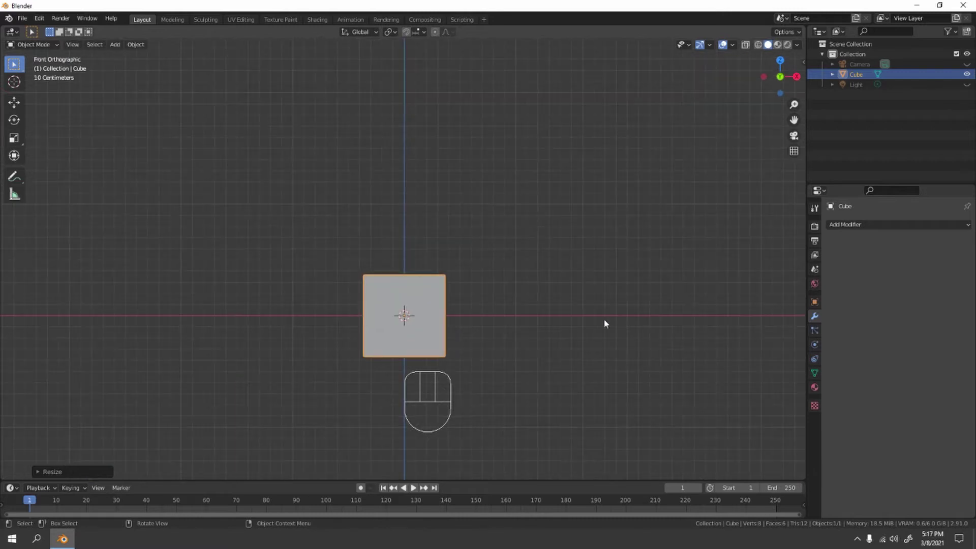
key("s")
left_click(595, 324)
- Stretch the small block along Z into a slim post about 11.6 m tall
scroll(583, 329, "down", 8)
middle_click_drag(571, 329, 520, 266)
key("s")
key("z")
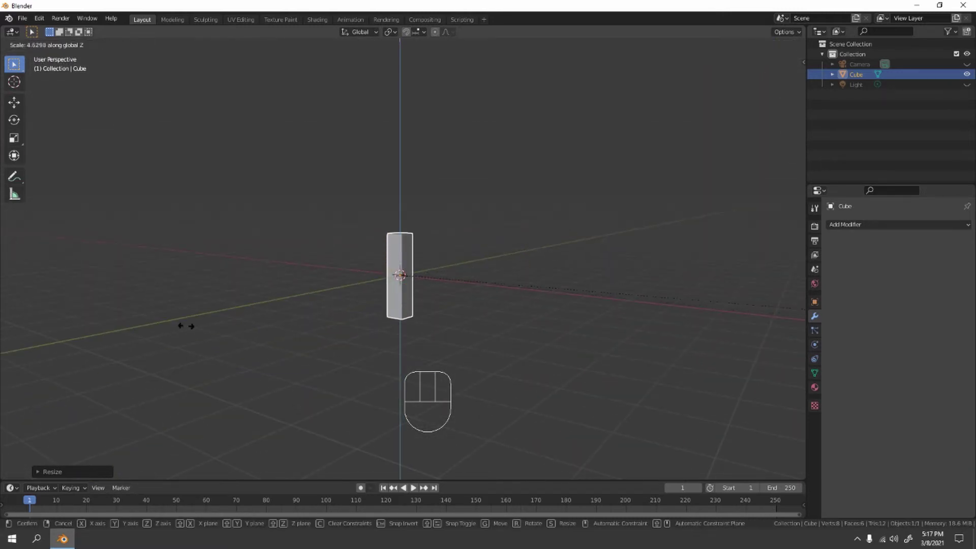
left_click(765, 366)
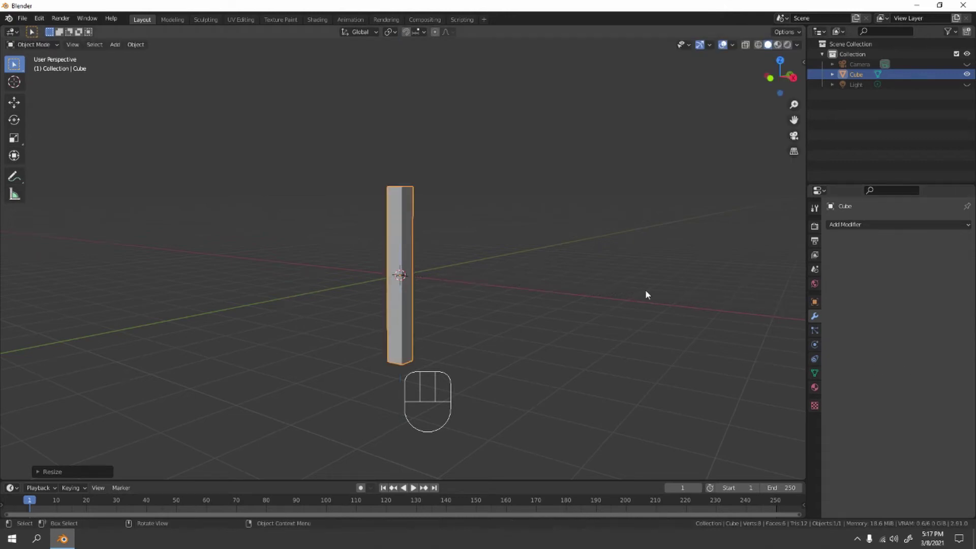
key("s")
key("z")
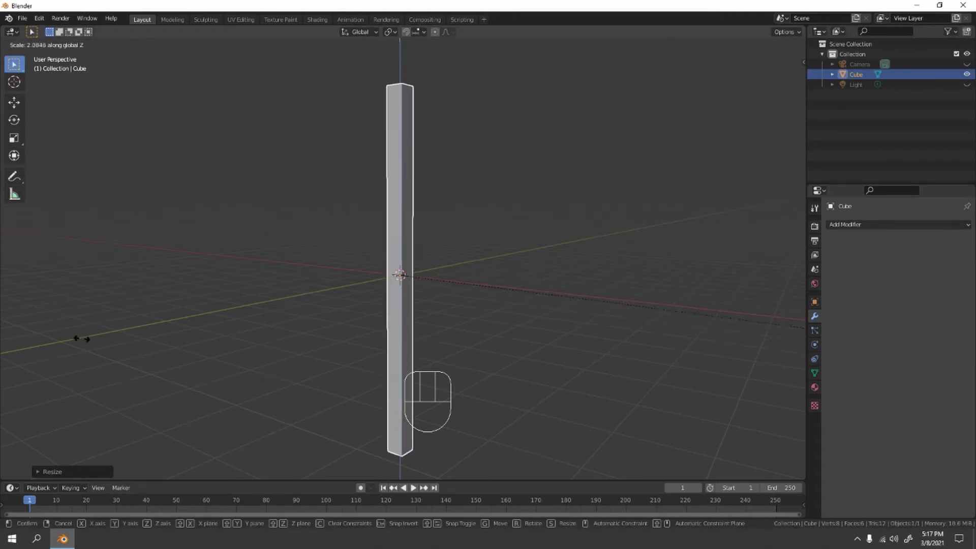
left_click(81, 339)
- Move the post up along Z so that its base rests on the ground plane at the origin
scroll(427, 333, "down", 3)
mouse_move(427, 334)
middle_mouse_down("shift")
mouse_move(446, 325)
mouse_move(443, 333)
middle_mouse_up("shift")
scroll(443, 334, "up", 1)
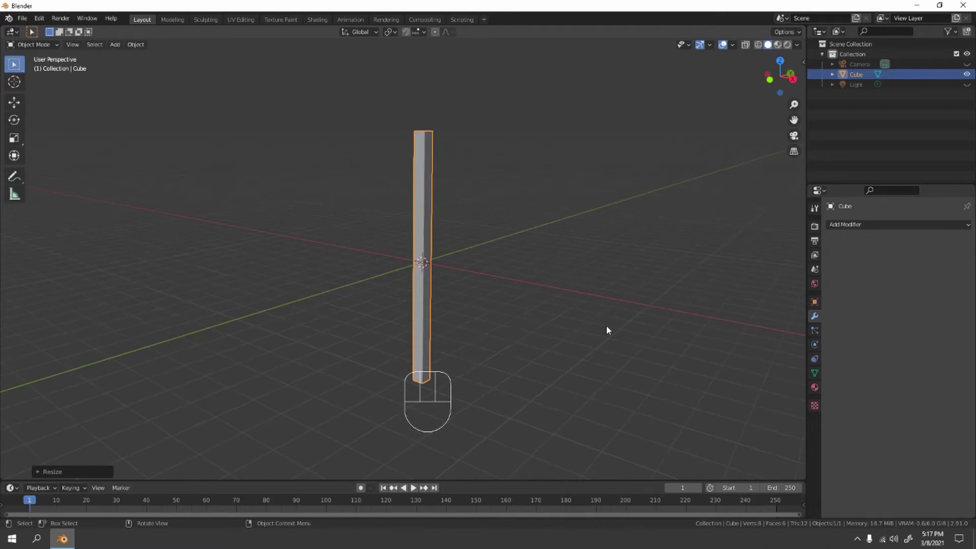
key("g")
key("z")
left_click(625, 218)
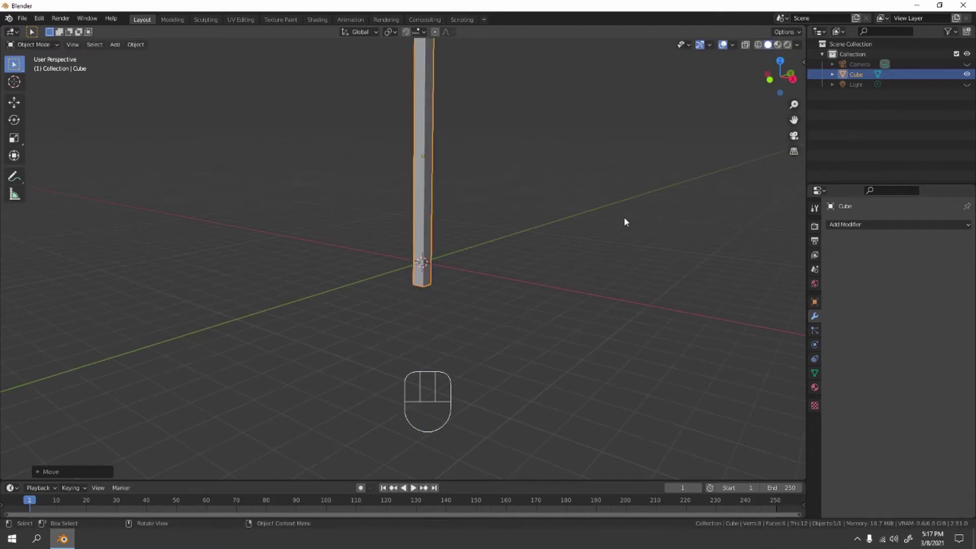
key("KP_1")
scroll(550, 240, "up", 8)
middle_click_drag(551, 238, 466, 211, "shift")
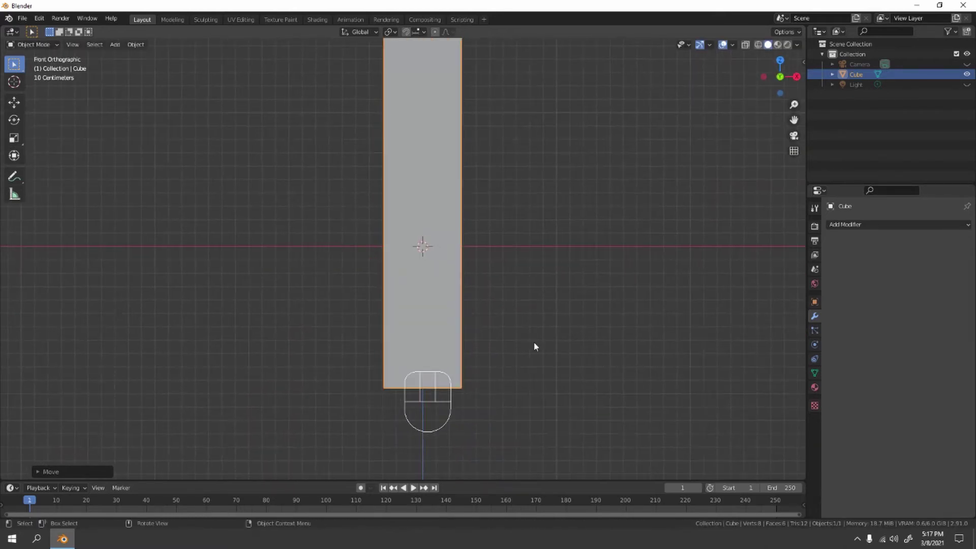
key("g")
key("z")
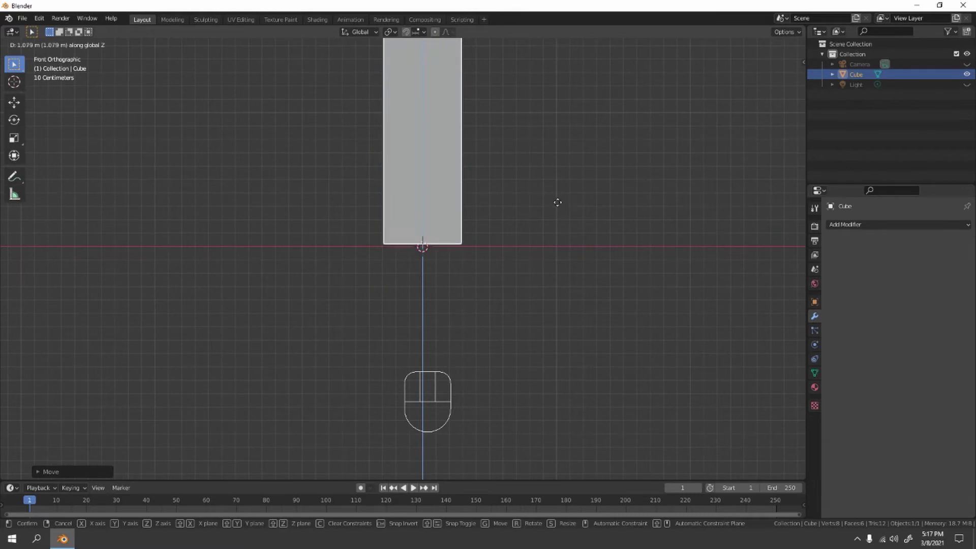
left_click(558, 202)
- Deselect the post and inspect its proportions from several angles
middle_click_drag(555, 203, 507, 258)
scroll(519, 225, "up", 5)
left_click(491, 228)
middle_click_drag(485, 217, 533, 311, "shift")
scroll(483, 279, "down", 2)
scroll(512, 305, "up", 3)
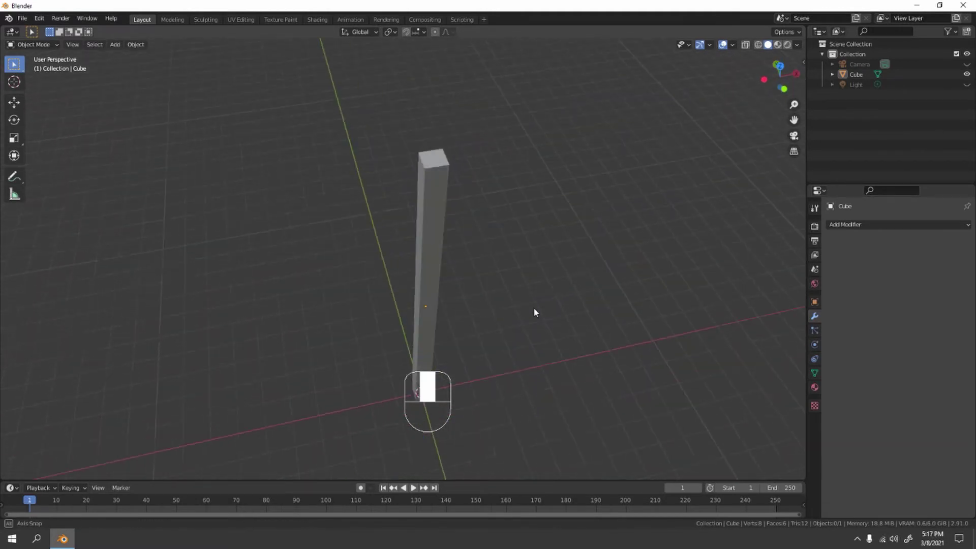
middle_click_drag(504, 193, 472, 207)
middle_click_drag(448, 318, 510, 266)
scroll(421, 250, "down", 4)
- Add a mesh plane at the origin and rotate it 90° about X so it stands upright
key("shift+a")
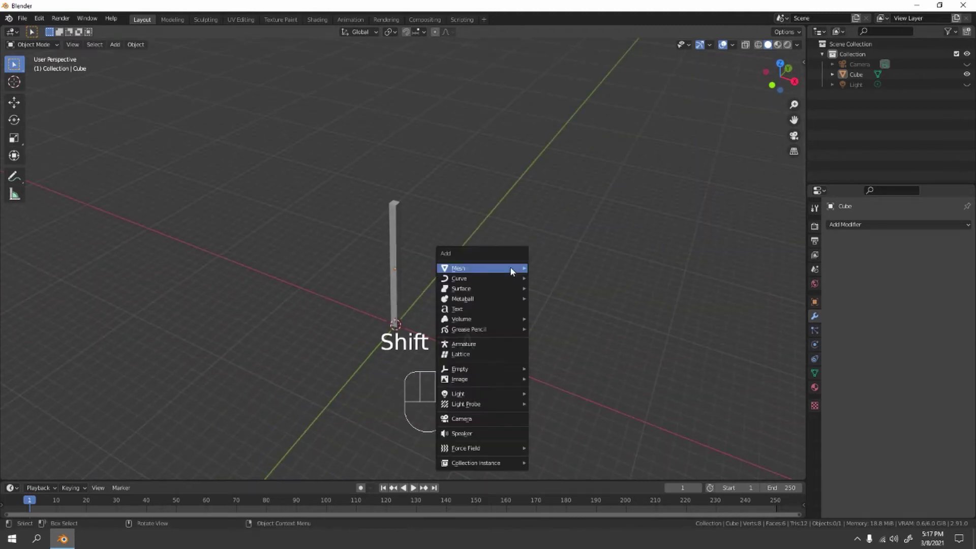
mouse_move(484, 271)
left_click(550, 269)
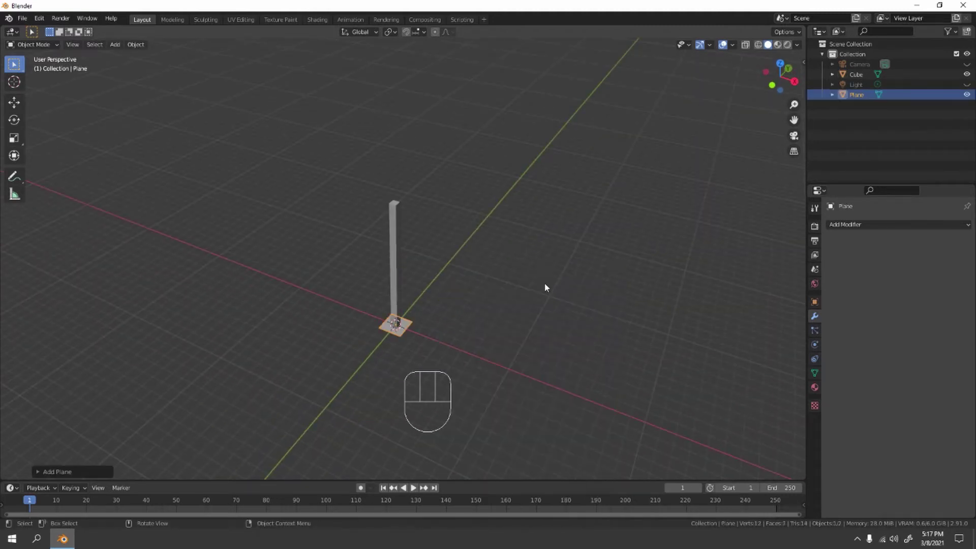
middle_click_drag(531, 298, 498, 226)
scroll(510, 306, "up", 3)
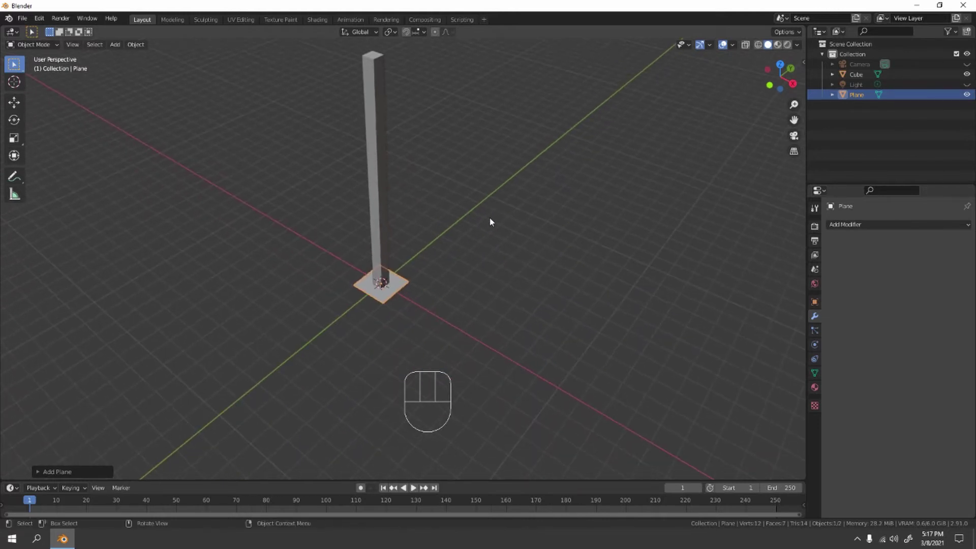
key("r")
key("x")
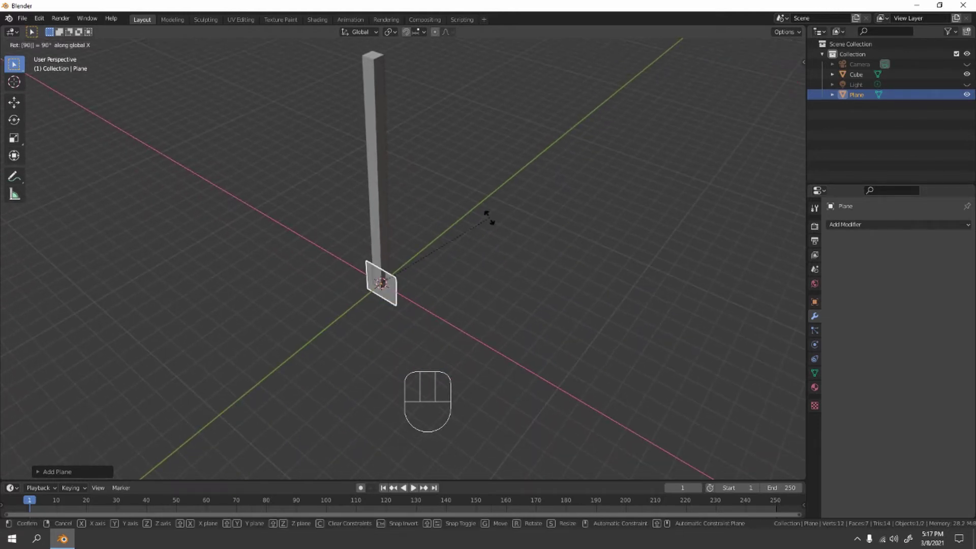
key("Return")
key("g")
key("z")
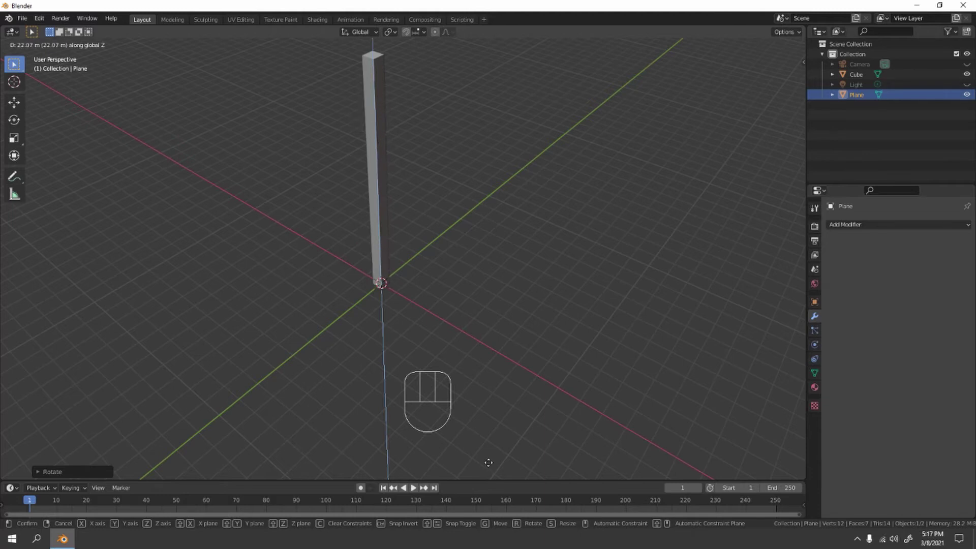
right_click(525, 154)
- Raise the upright plane along Z to just below the post's upper end
key("g")
key("z")
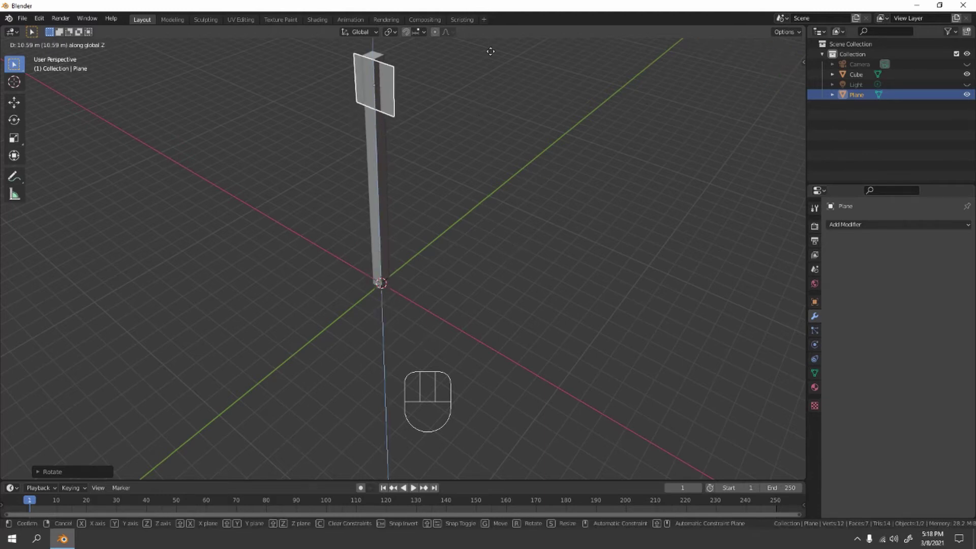
left_click(486, 55)
- Widen the plane along X by a factor of about 3 to form a rectangular sign panel
key("KP_1")
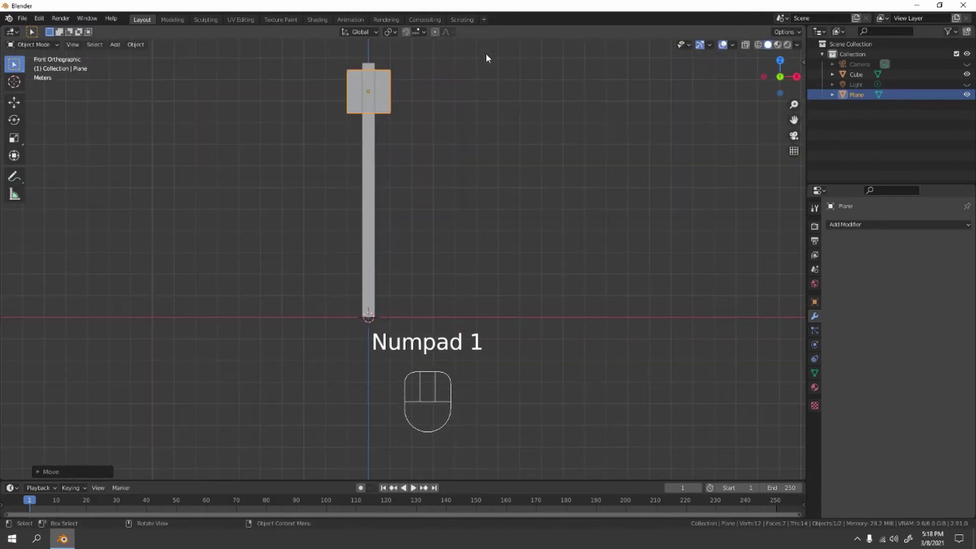
scroll(486, 54, "down", 2)
middle_click_drag(486, 94, 472, 168, "shift")
scroll(470, 165, "up", 4)
scroll(495, 153, "up", 3)
middle_click_drag(463, 203, 489, 191, "shift")
key("s")
key("x")
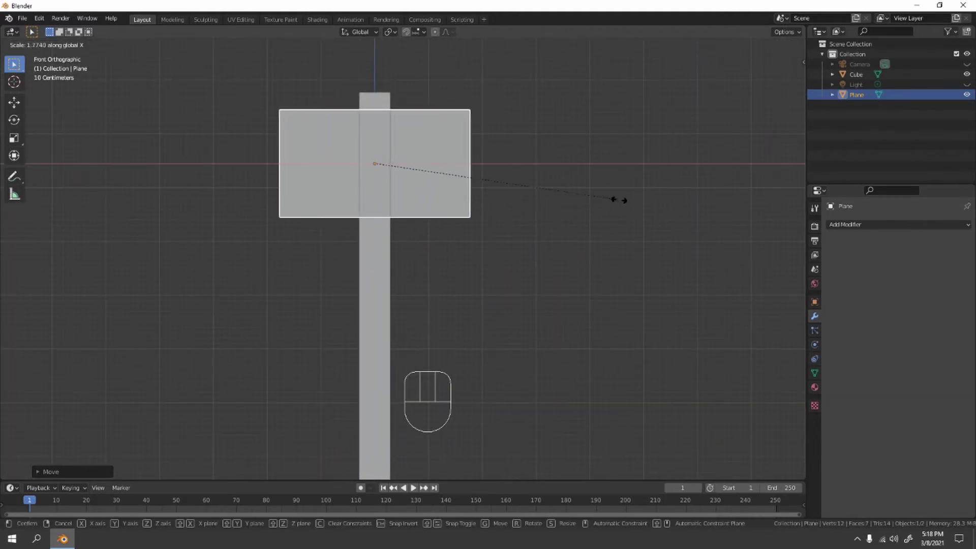
left_click(792, 182)
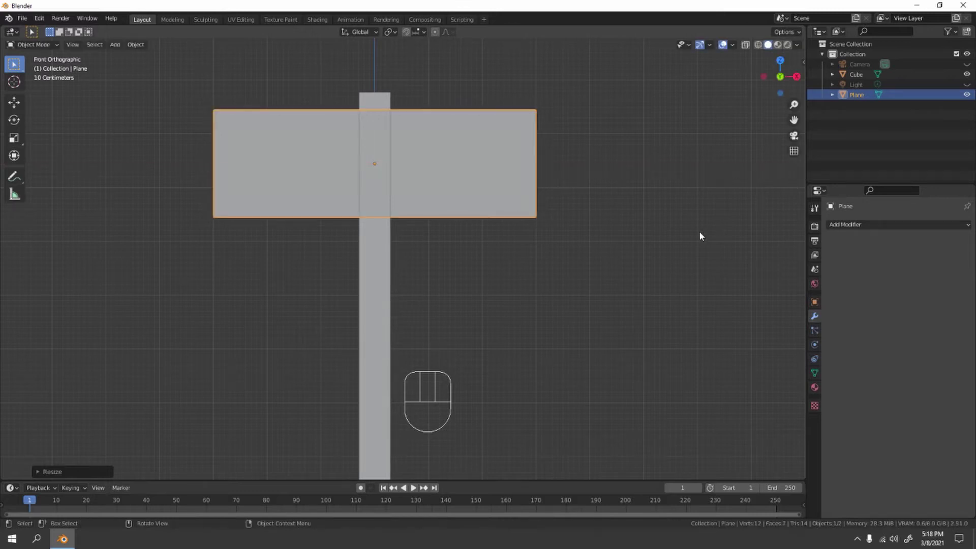
- Enlarge the sign panel uniformly to about 10 m wide
scroll(478, 341, "down", 6)
scroll(473, 335, "up", 6)
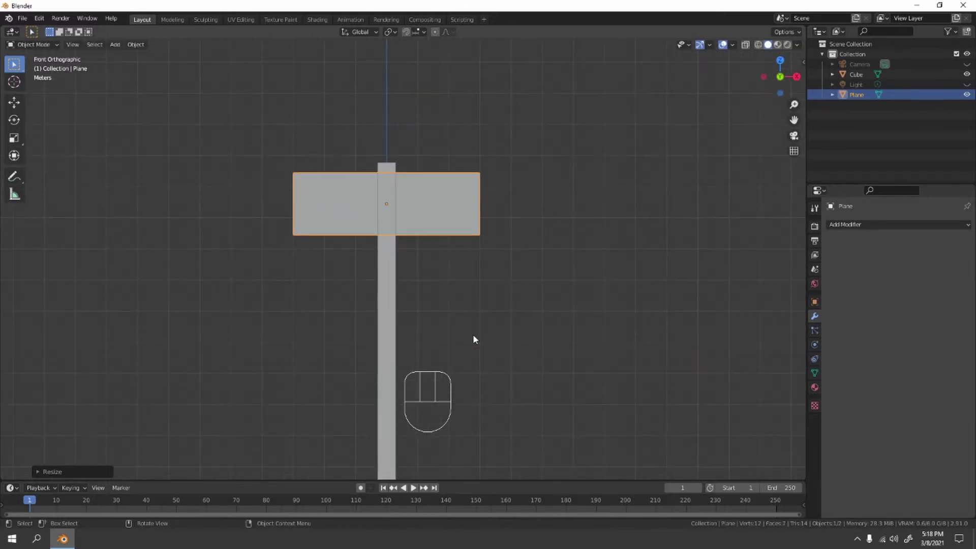
scroll(473, 334, "down", 7)
middle_click_drag(448, 285, 443, 256, "shift")
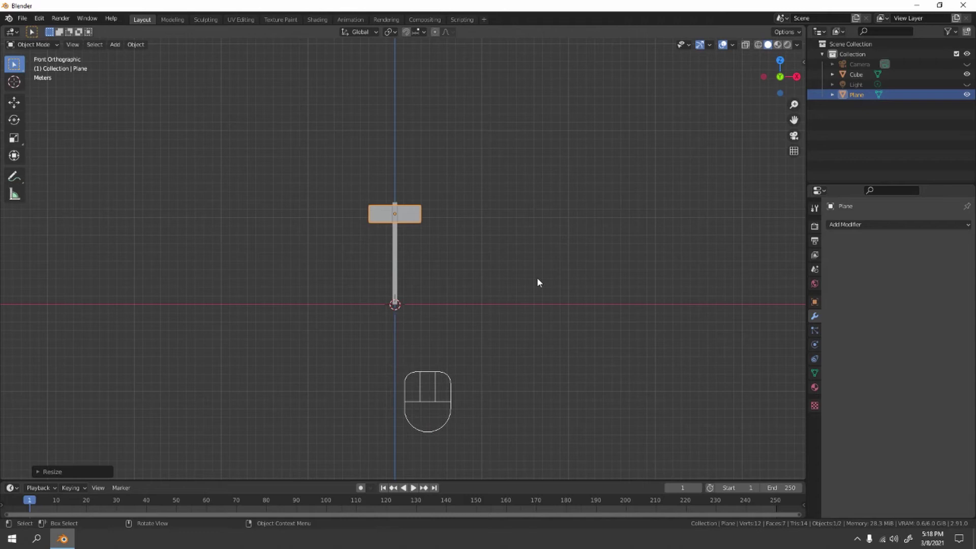
key("s")
left_click(631, 326)
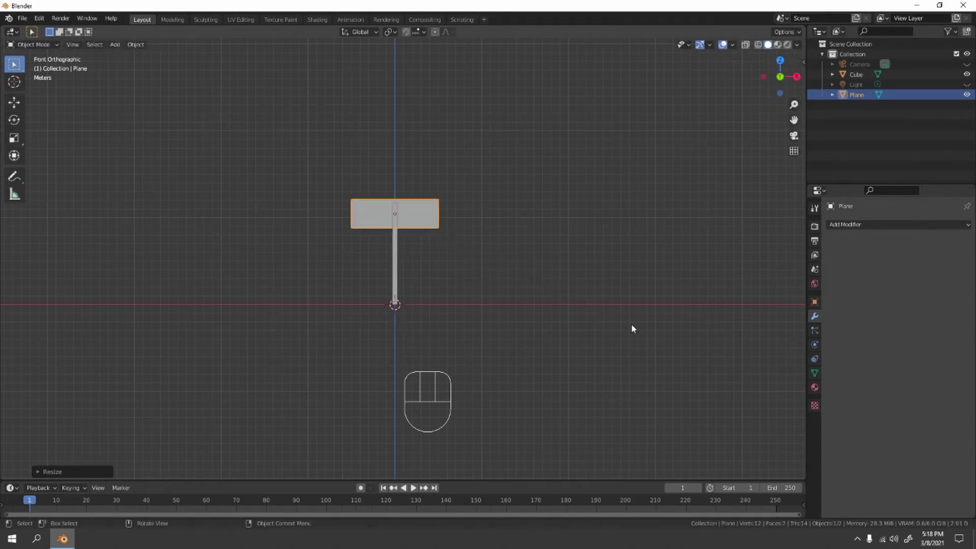
- Lower the sign panel along Z until its upper edge sits slightly below the post's top
scroll(618, 307, "up", 4)
key("g")
key("z")
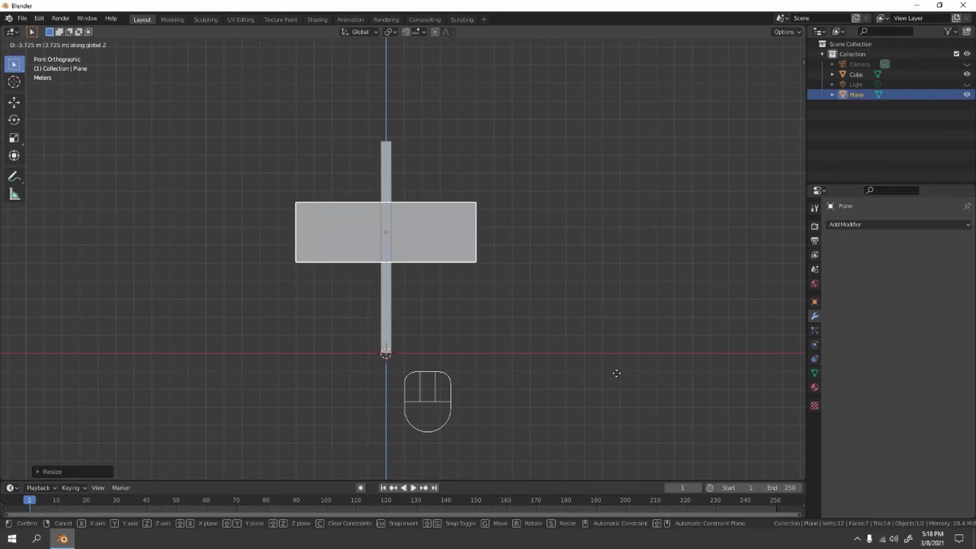
left_click(614, 322)
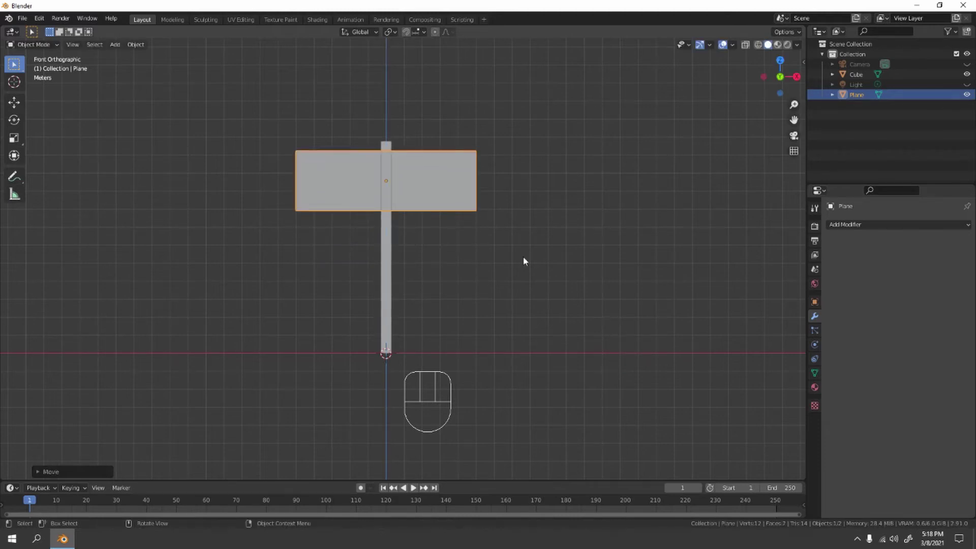
- Move the sign panel about -0.3 m along Y so it lies just in front of the post's front face
scroll(457, 181, "up", 4)
scroll(492, 179, "down", 4)
middle_click_drag(486, 178, 404, 360)
scroll(416, 215, "up", 5)
scroll(405, 360, "up", 1)
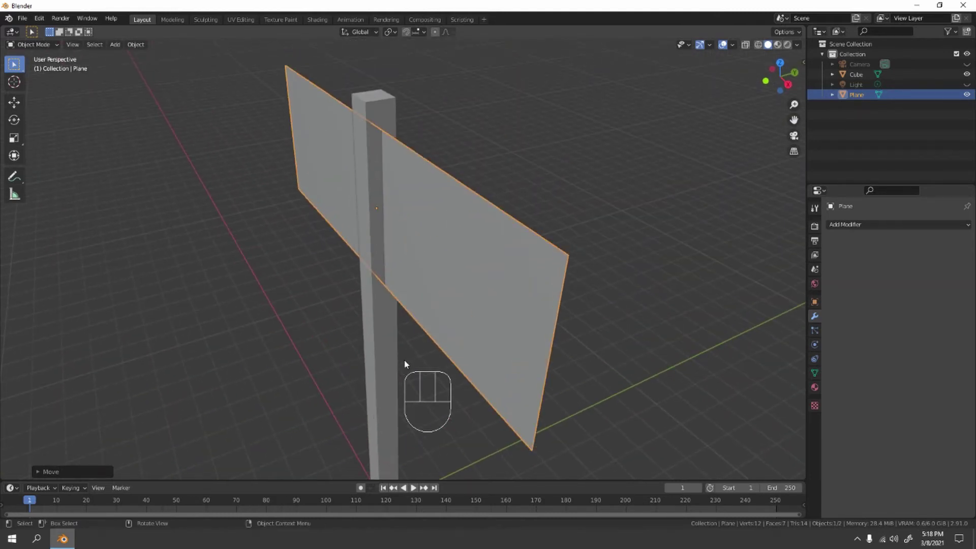
key("KP_7")
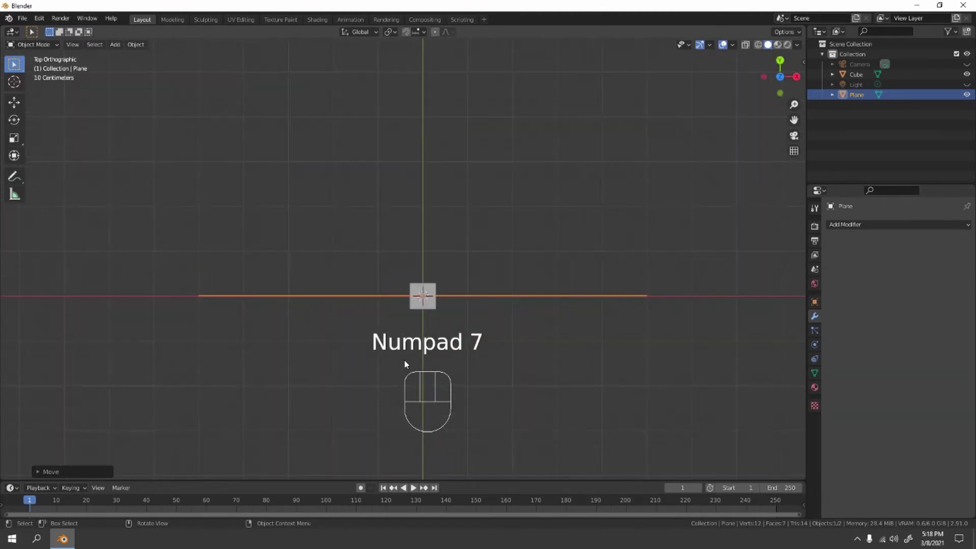
scroll(495, 271, "up", 9)
middle_click_drag(496, 270, 397, 42, "shift")
scroll(526, 176, "up", 3)
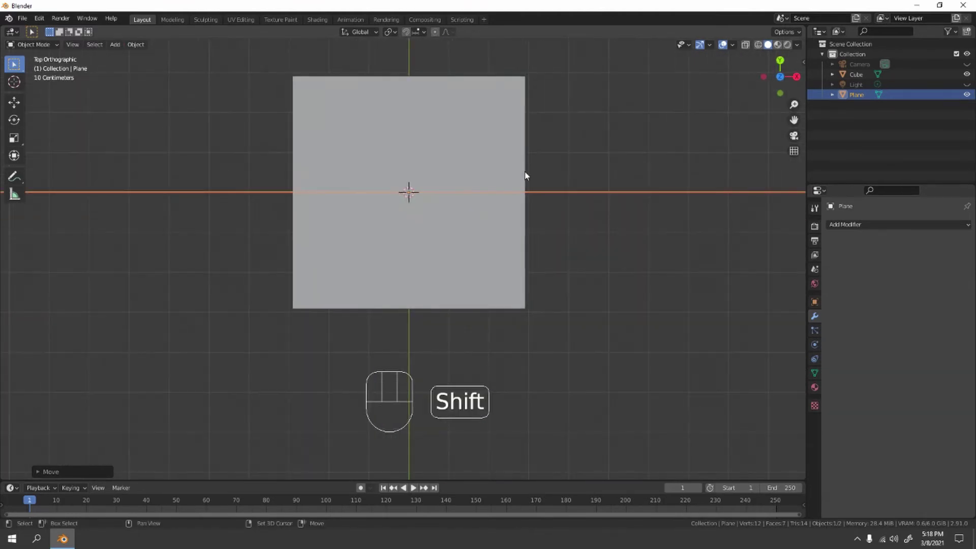
key("g")
key("y")
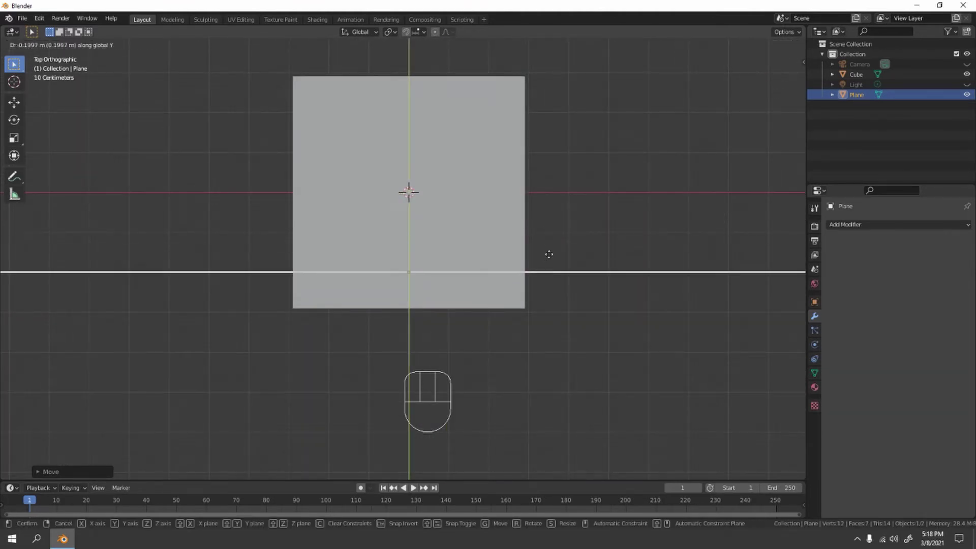
left_click(547, 297)
- Examine the sign panel's position relative to the post's front face
middle_click_drag(547, 297, 425, 299)
key("KP_7")
scroll(481, 261, "up", 4)
scroll(368, 209, "down", 4)
scroll(462, 224, "up", 4)
scroll(447, 294, "down", 4)
scroll(398, 266, "up", 2)
scroll(439, 285, "up", 1)
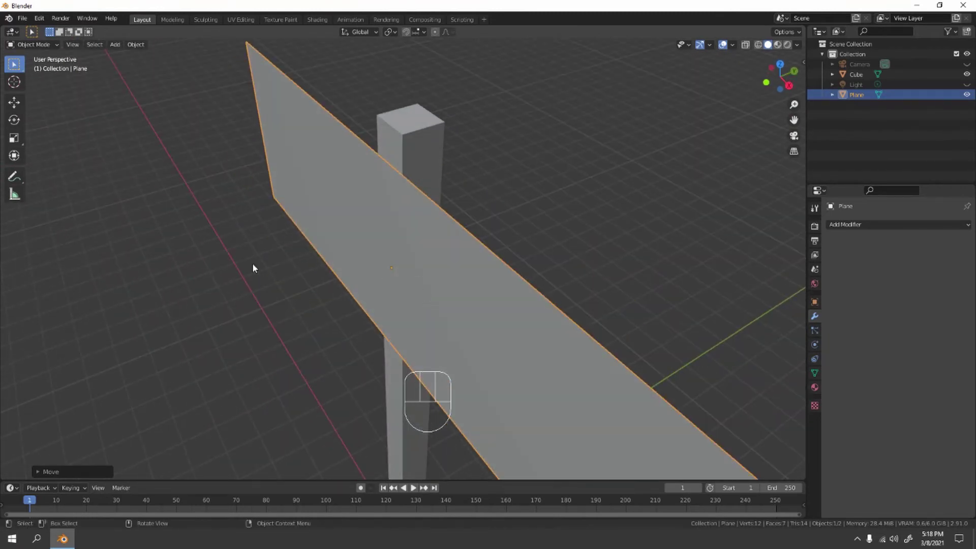
- Extrude the sign panel's face by about 0.09 m to give the panel thickness
key("Tab")
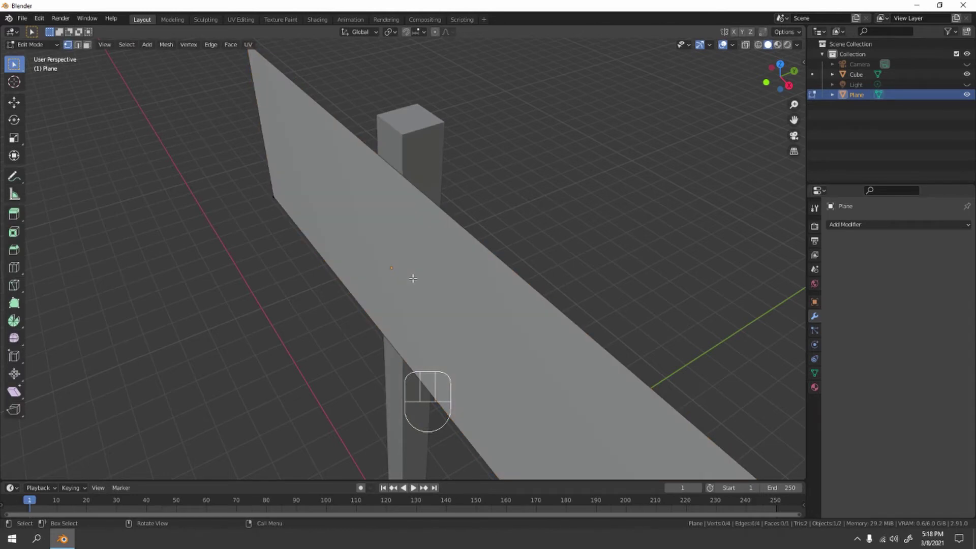
key("3")
left_click(413, 278)
scroll(414, 280, "down", 3)
middle_click_drag(416, 284, 398, 259, "shift")
key("e")
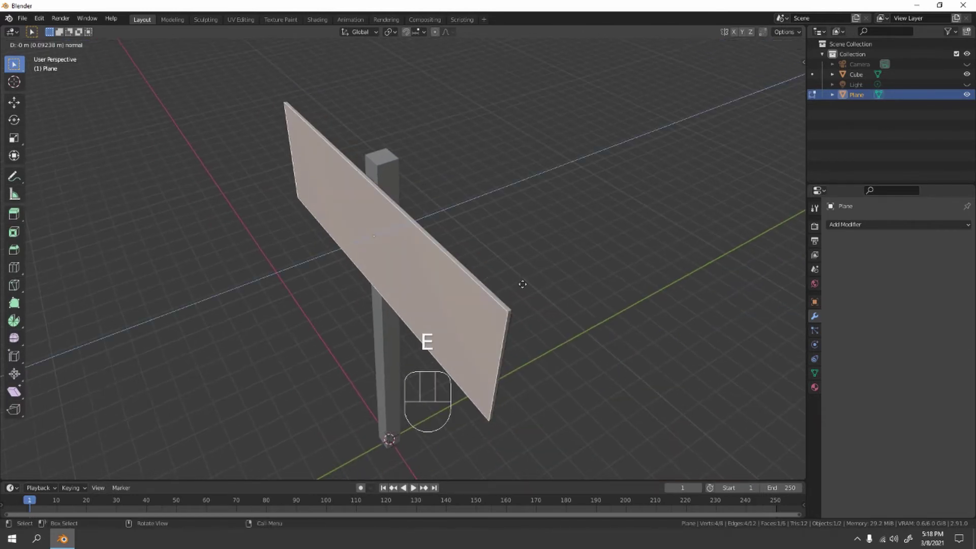
left_click(522, 284)
left_click(542, 257)
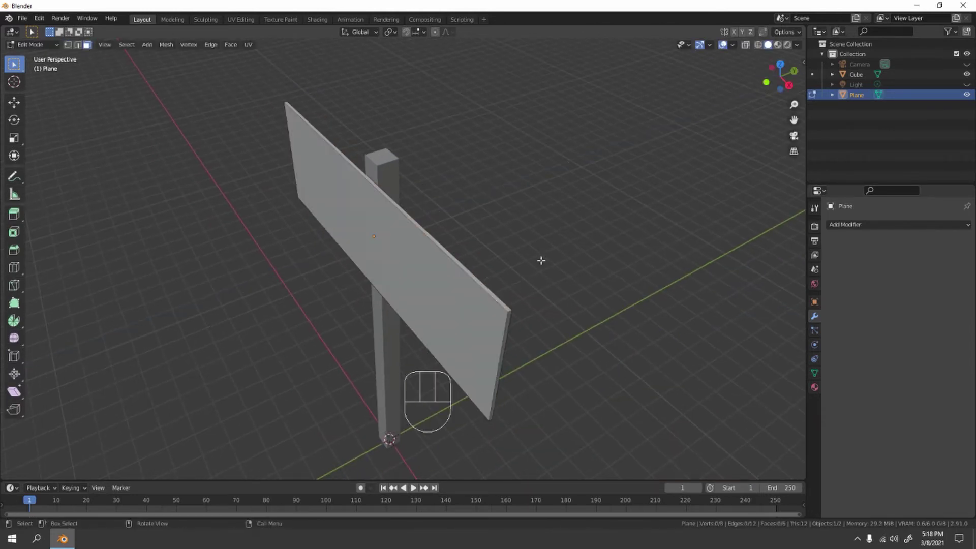
mouse_move(541, 264)
middle_mouse_down()
mouse_move(498, 277)
mouse_move(533, 274)
middle_mouse_up()
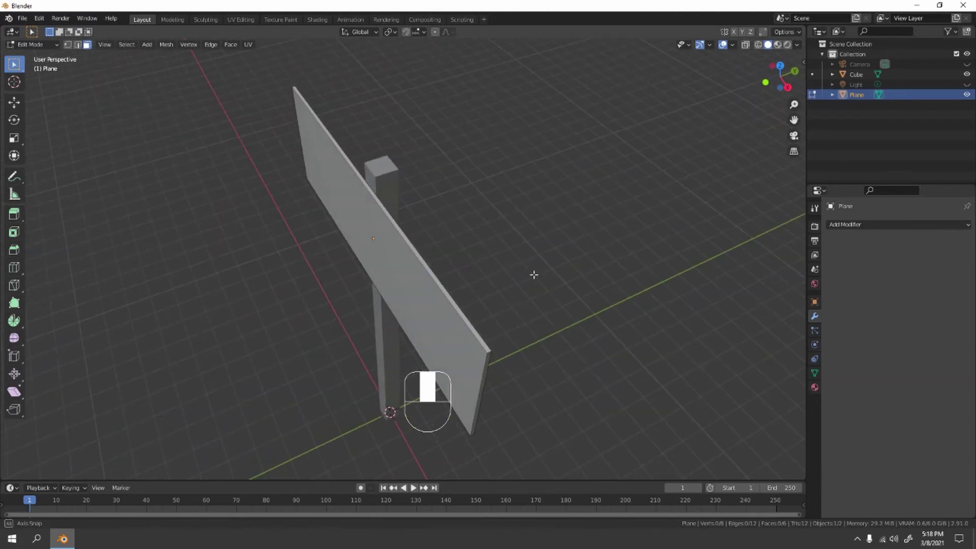
left_click(393, 277)
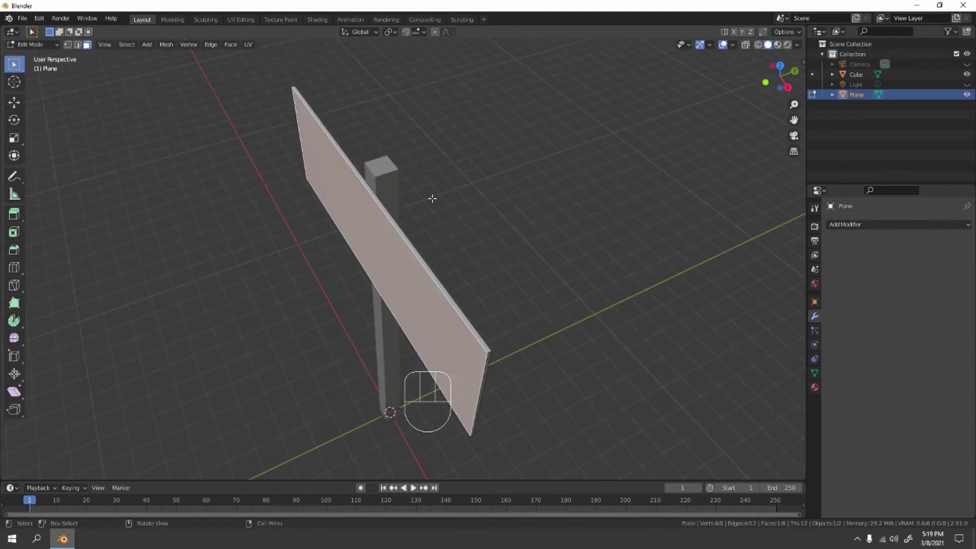
key("g")
key("y")
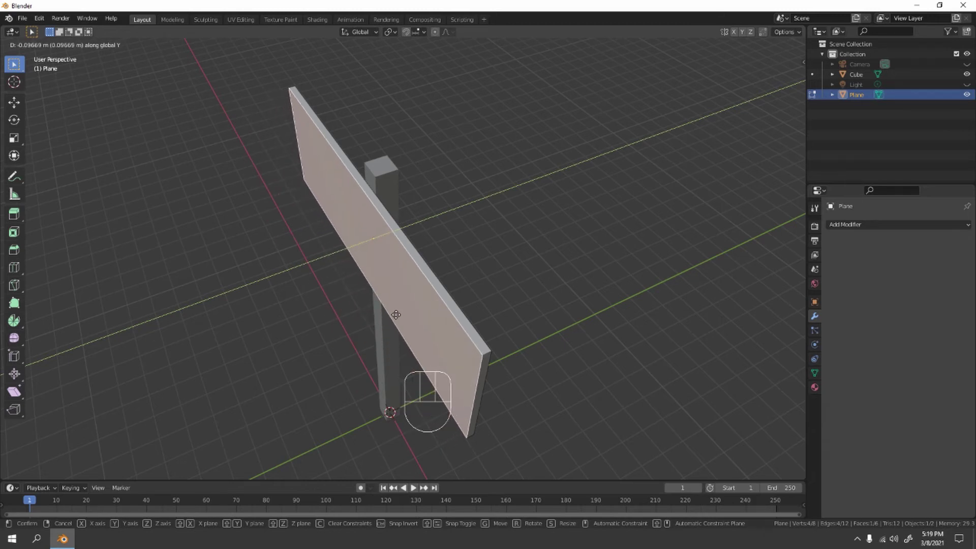
left_click(390, 295)
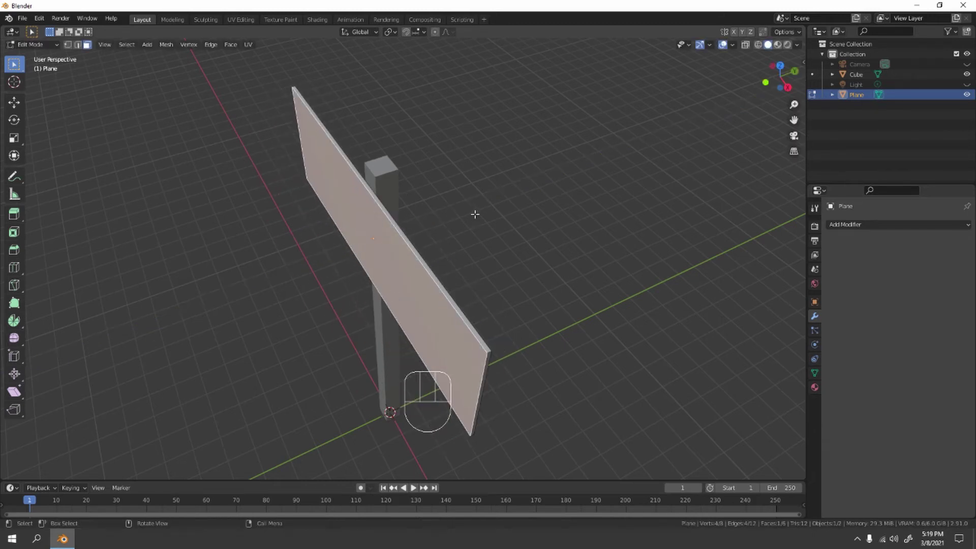
- Leave mesh editing of the sign panel and select the post
middle_click_drag(474, 214, 460, 263)
key("Tab")
middle_click_drag(395, 283, 411, 250)
scroll(422, 273, "down", 3)
scroll(408, 244, "up", 4)
scroll(406, 250, "down", 3)
scroll(402, 264, "up", 4)
left_click(397, 256)
scroll(396, 256, "down", 3)
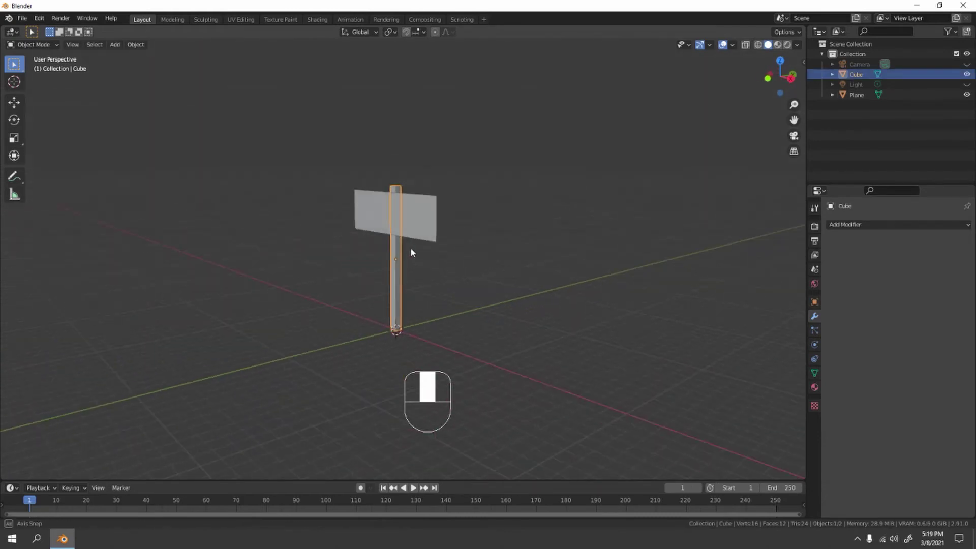
scroll(406, 264, "up", 6)
middle_click_drag(398, 288, 399, 279, "shift")
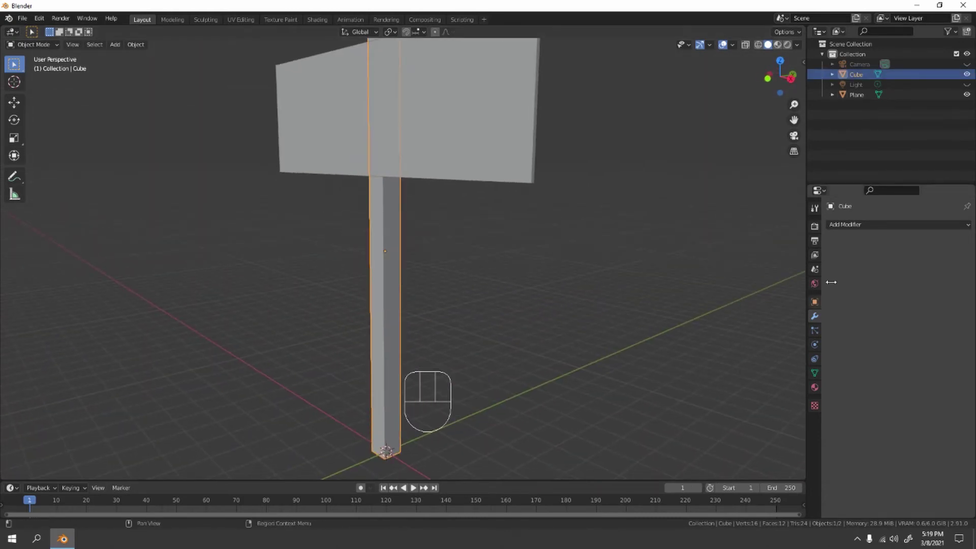
- Add a Subdivision Surface modifier to the post with a viewport level of 3
left_click(845, 225)
left_click(781, 398)
scroll(572, 252, "down", 3)
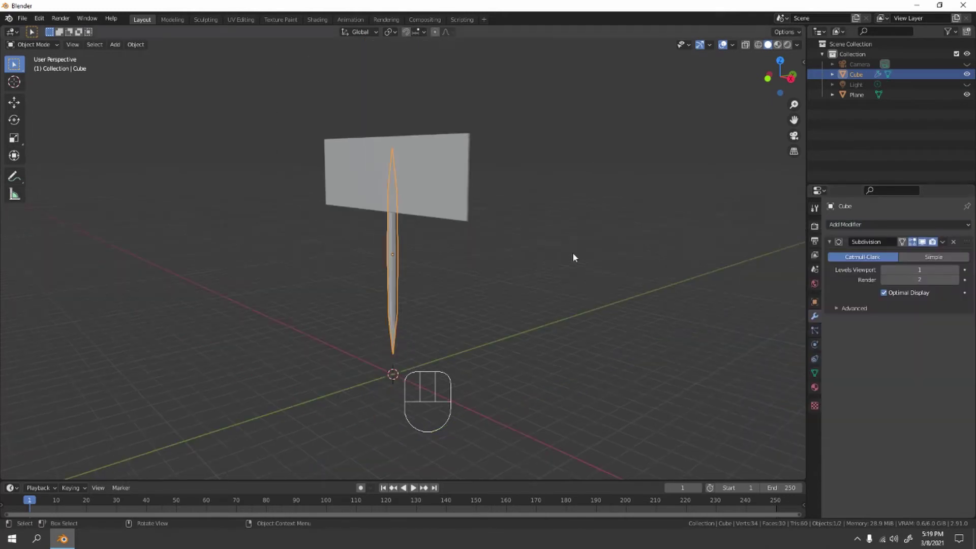
left_click(956, 270)
scroll(510, 234, "down", 3)
middle_click_drag(510, 234, 493, 261)
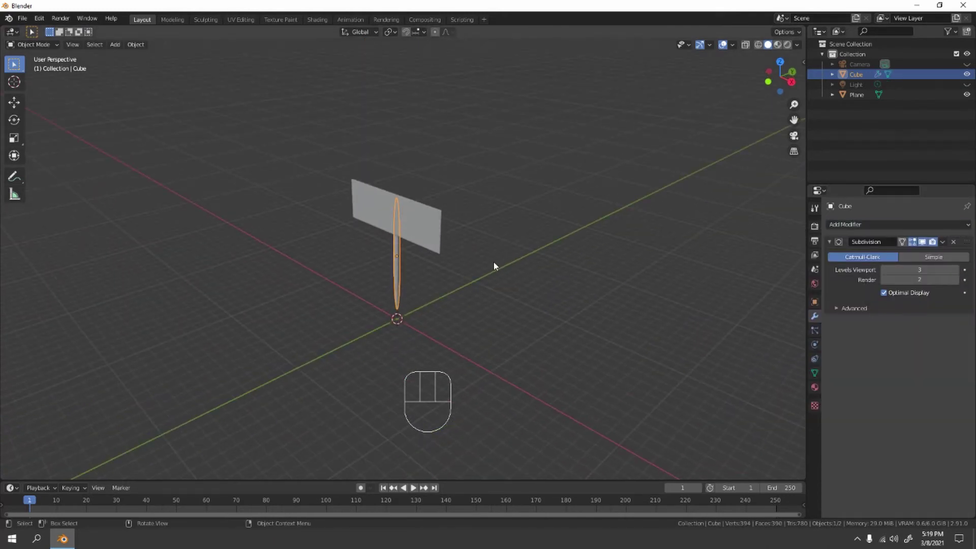
- Delete the bottom end face of the post's mesh
scroll(487, 269, "up", 7)
middle_click_drag(423, 344, 408, 250, "shift")
key("Tab")
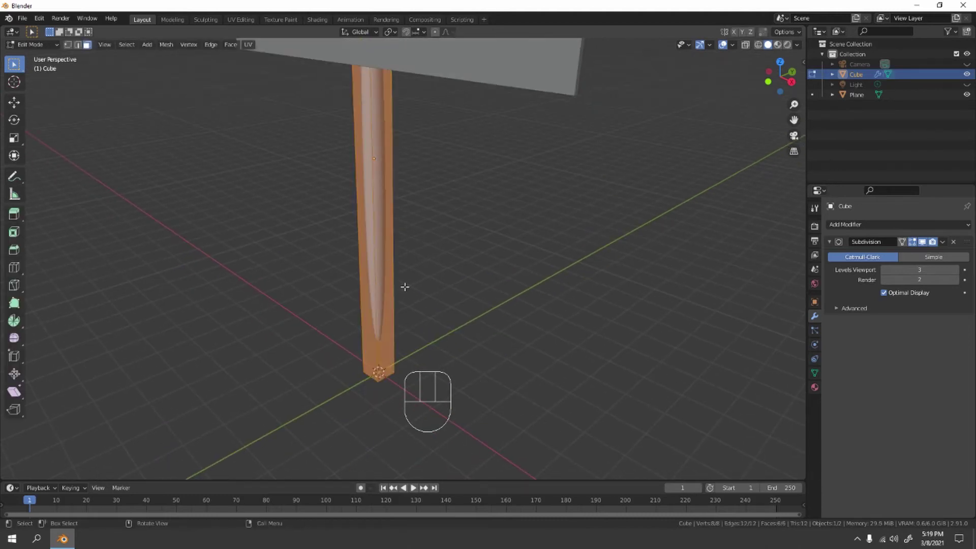
middle_click_drag(396, 353, 403, 313)
scroll(402, 401, "down", 3)
middle_click_drag(403, 312, 381, 361, "shift")
scroll(382, 361, "up", 5)
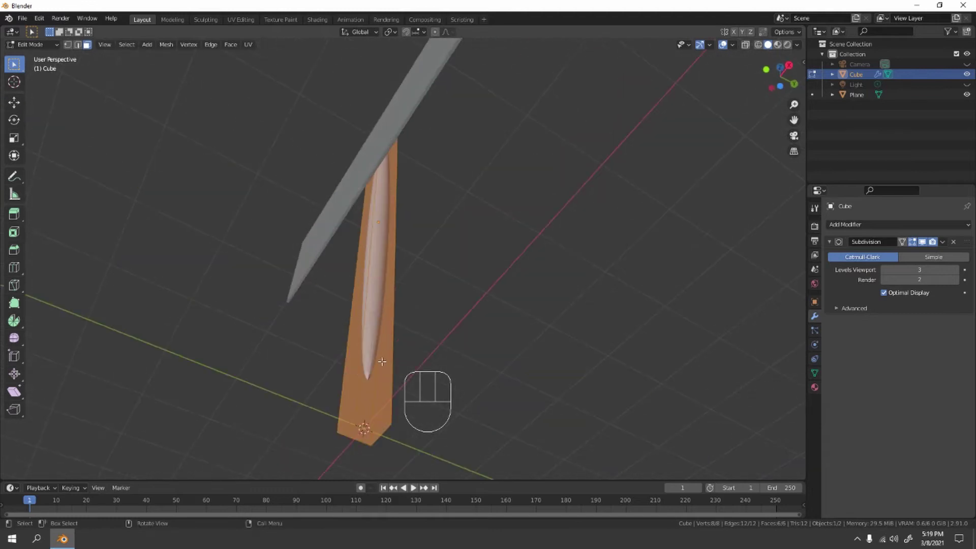
left_click(375, 434)
key("Delete")
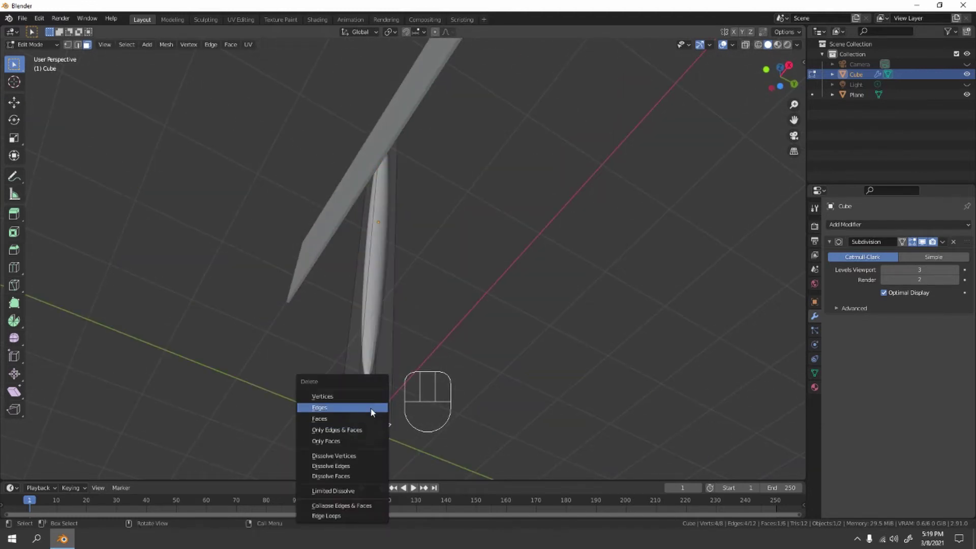
left_click(372, 419)
- Delete the top end face of the post's mesh
scroll(403, 255, "down", 4)
middle_click_drag(403, 255, 357, 386)
middle_click_drag(426, 96, 382, 216, "shift")
scroll(386, 208, "up", 4)
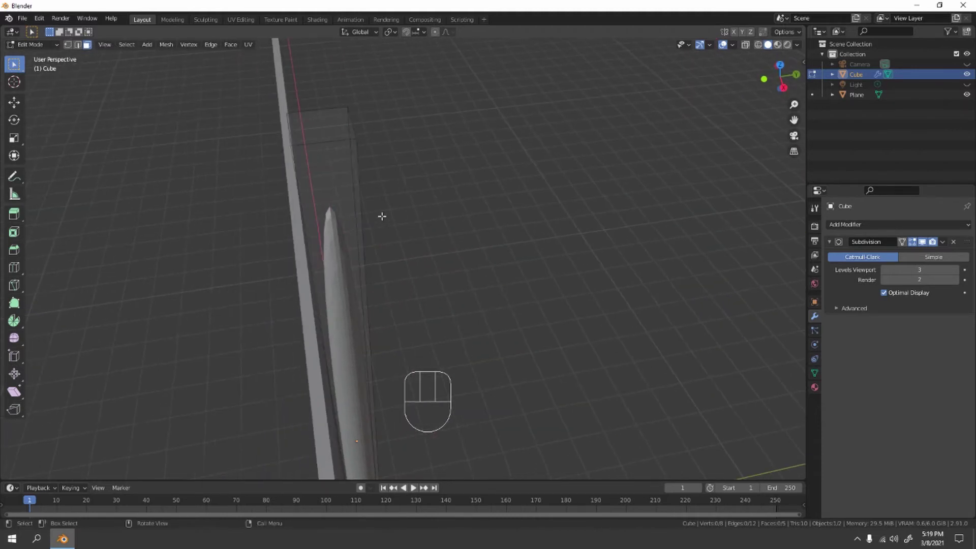
key("Delete")
left_click(342, 134)
- Examine the open-ended post and its fit behind the sign panel from several angles
scroll(342, 138, "down", 5)
middle_click_drag(317, 231, 360, 199)
scroll(555, 171, "down", 3)
middle_click_drag(554, 218, 488, 218, "shift")
scroll(405, 155, "up", 6)
middle_click_drag(405, 155, 424, 298, "shift")
scroll(310, 297, "down", 5)
middle_click_drag(478, 295, 333, 300, "shift")
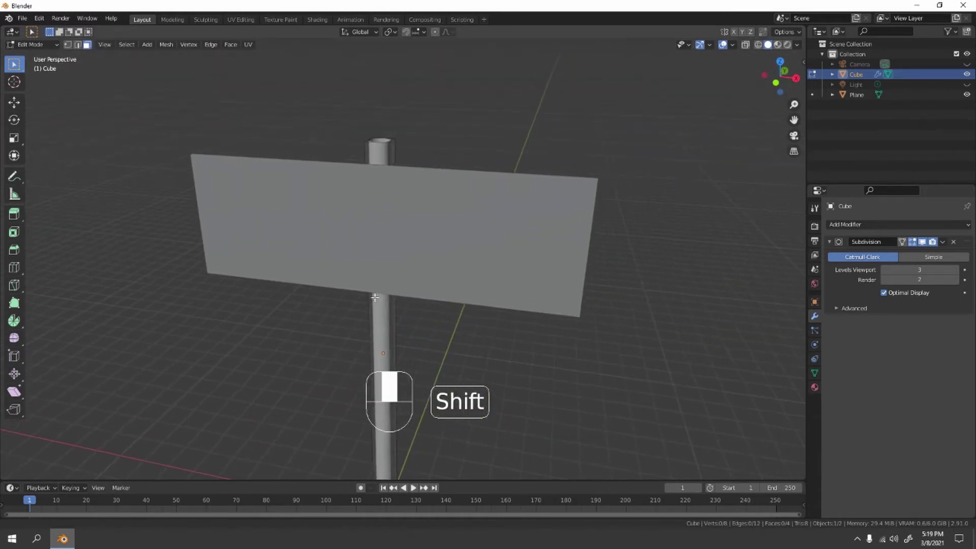
scroll(449, 266, "up", 4)
middle_click_drag(449, 266, 287, 287, "shift")
scroll(407, 336, "down", 5)
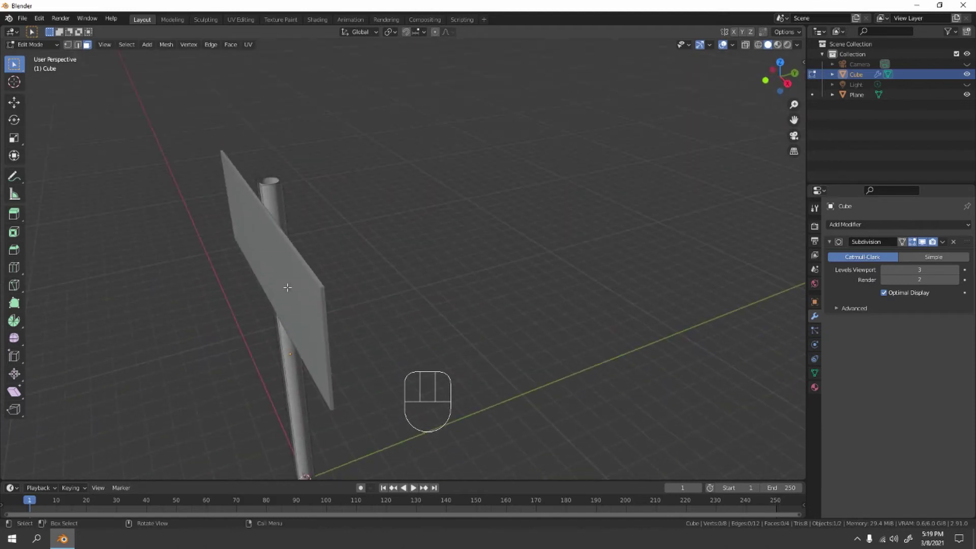
- Set the viewport level of the post's Subdivision modifier to 4 for a smoother round section
key("KP_7")
middle_click_drag(412, 320, 423, 168, "shift")
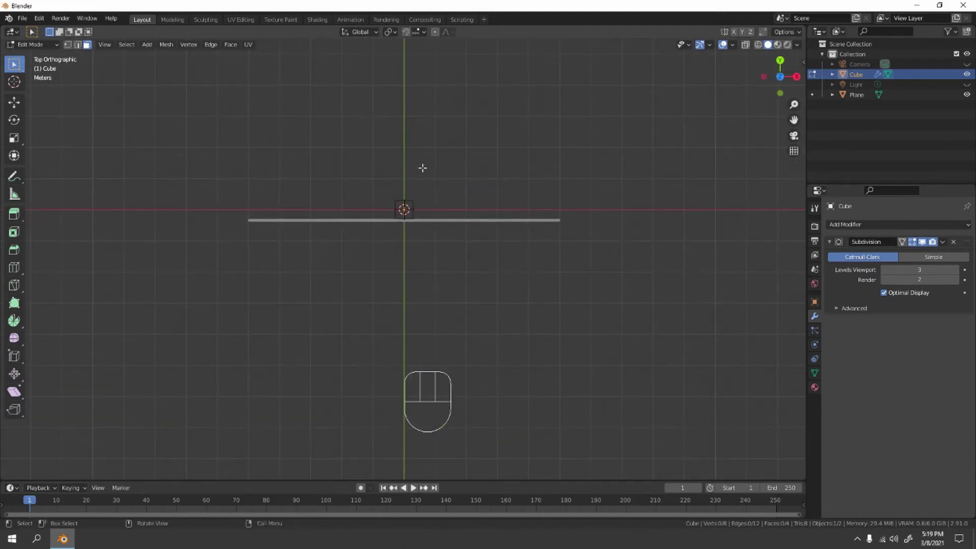
scroll(432, 148, "up", 9)
middle_click_drag(456, 109, 417, 305, "shift")
middle_click_drag(418, 305, 394, 260)
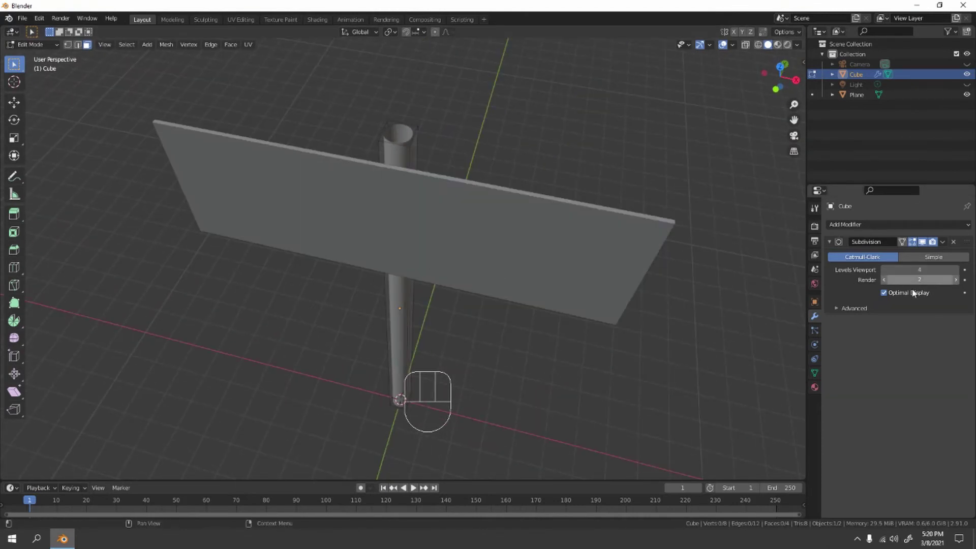
middle_click_drag(656, 307, 491, 298)
scroll(490, 298, "up", 1)
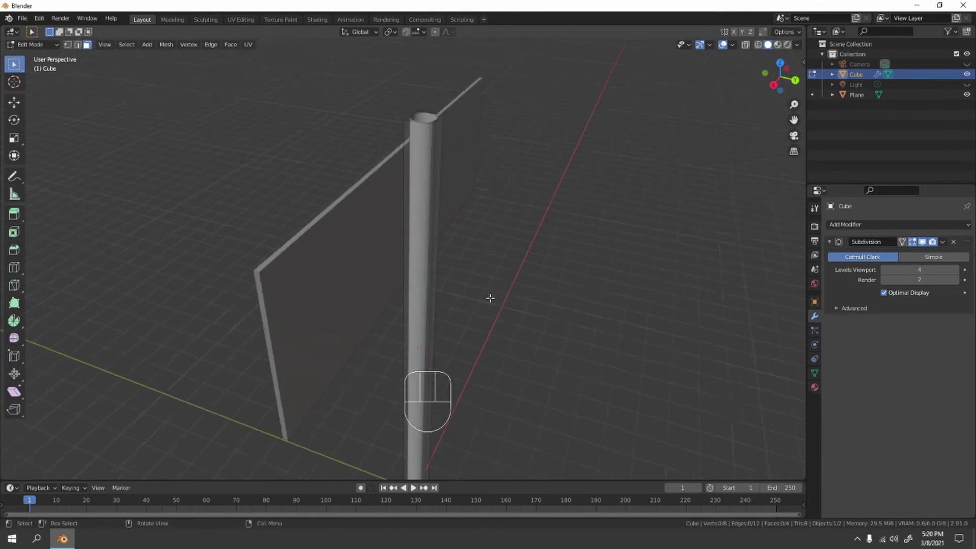
scroll(490, 298, "up", 2)
middle_click_drag(467, 221, 425, 243)
- Return the post to Object Mode and add a Solidify modifier to it
key("Tab")
right_click(423, 185)
left_click(423, 185)
left_click(845, 224)
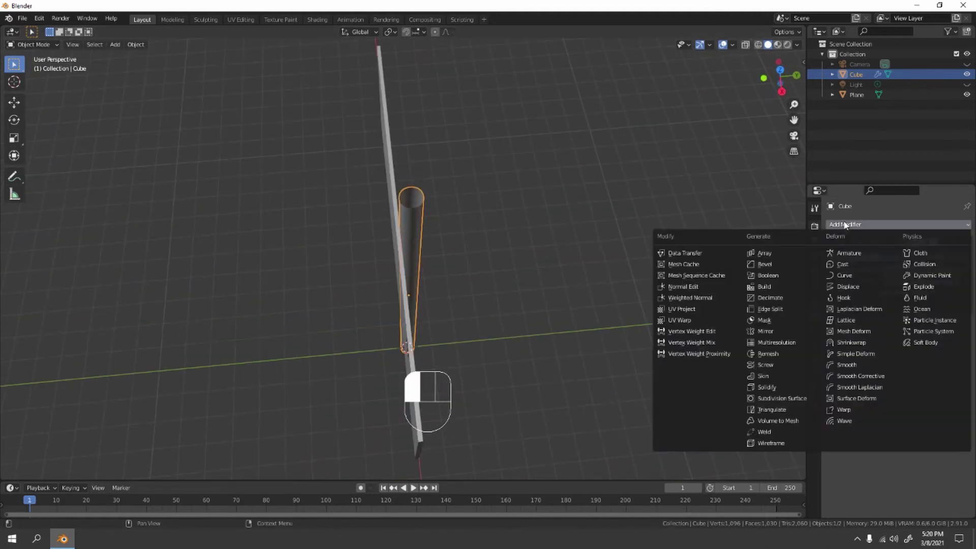
left_click(793, 390)
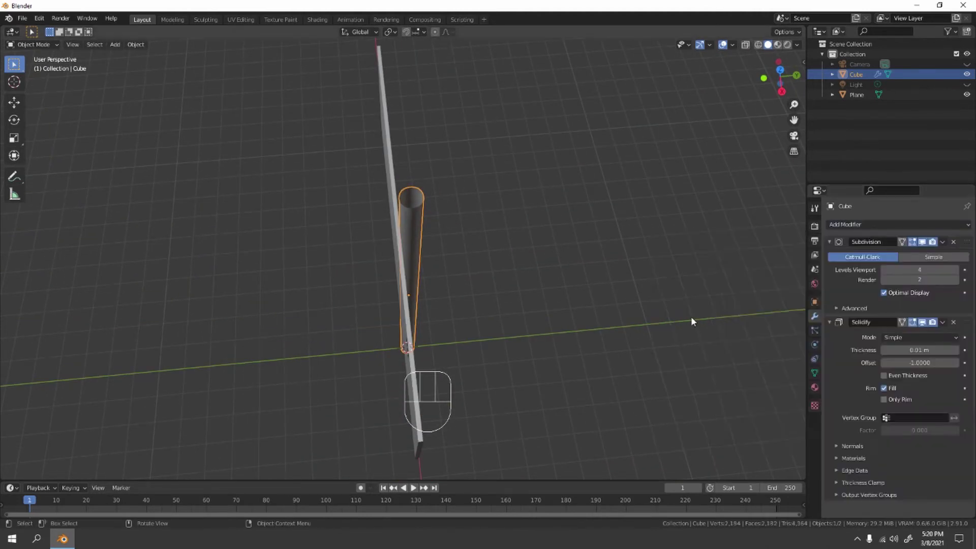
- Set the thickness of the post's Solidify modifier to 0.33 m
scroll(464, 161, "up", 4)
scroll(435, 257, "up", 3)
middle_click_drag(464, 162, 675, 318, "shift")
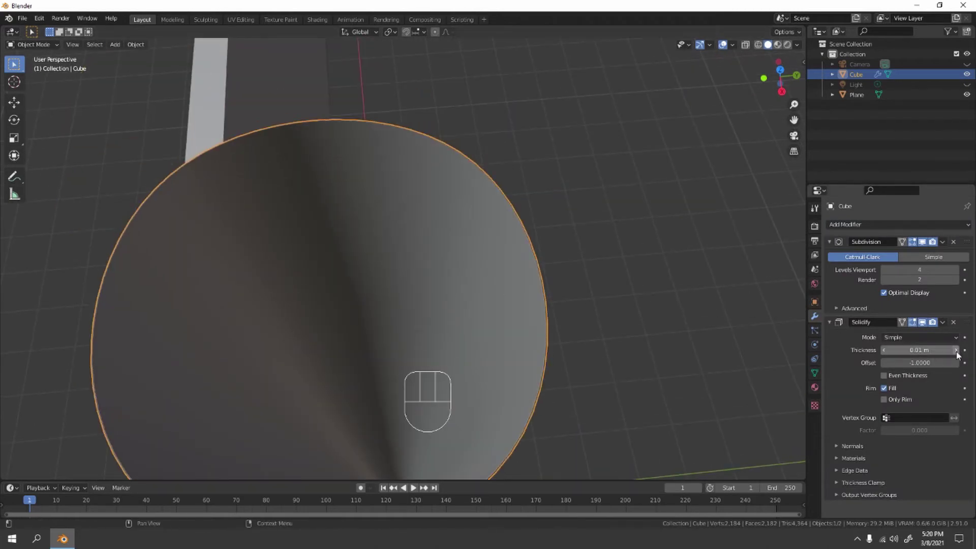
scroll(696, 344, "down", 5)
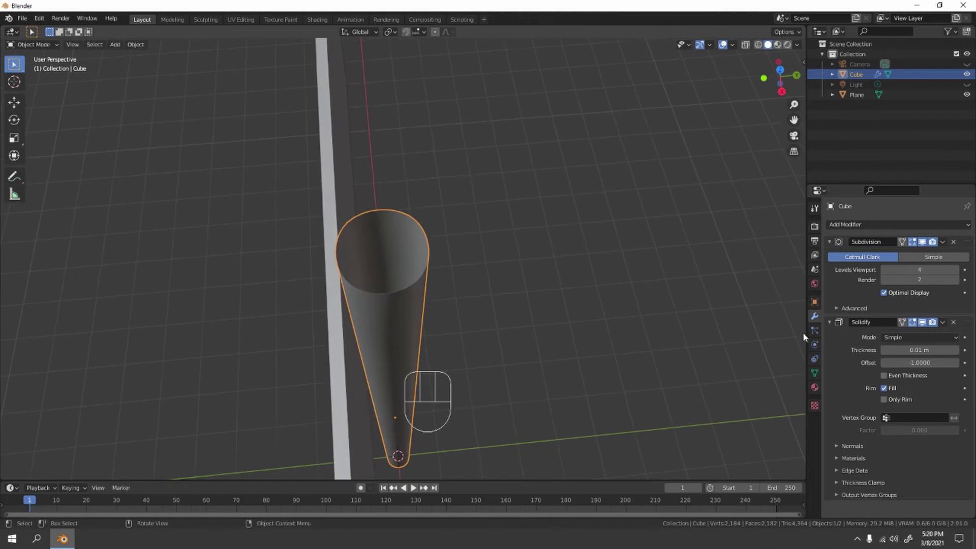
left_click(958, 350)
left_click(959, 350)
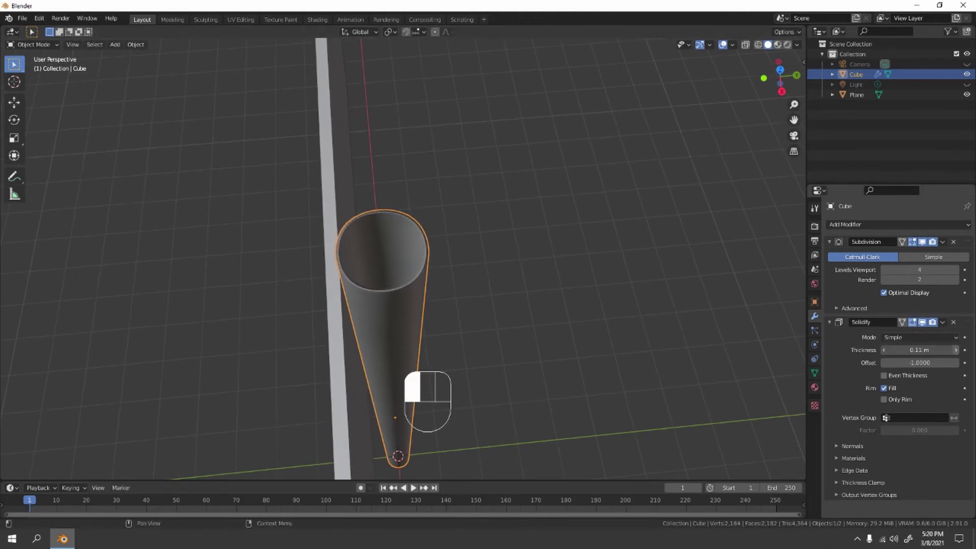
left_click(959, 350)
left_click(959, 350)
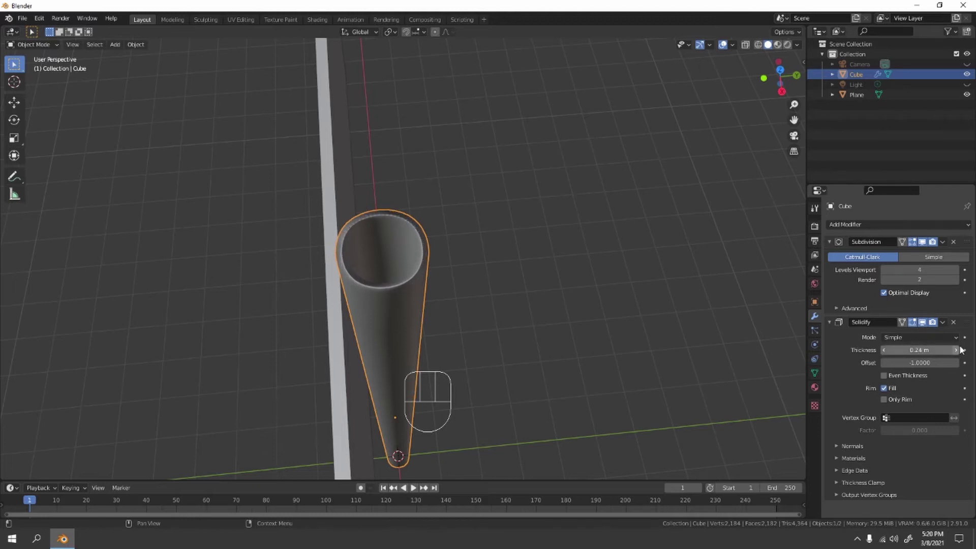
left_click(959, 350)
left_click(960, 350)
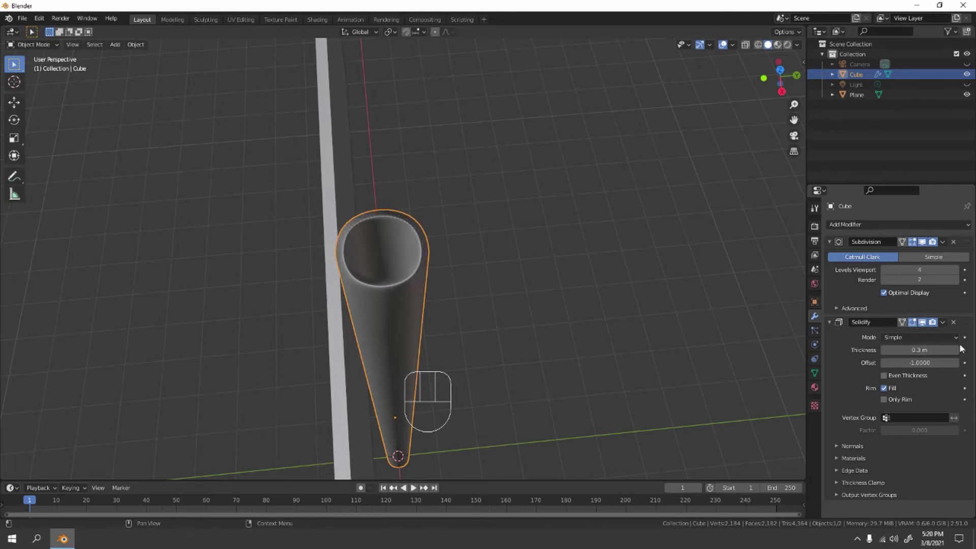
left_click(957, 350)
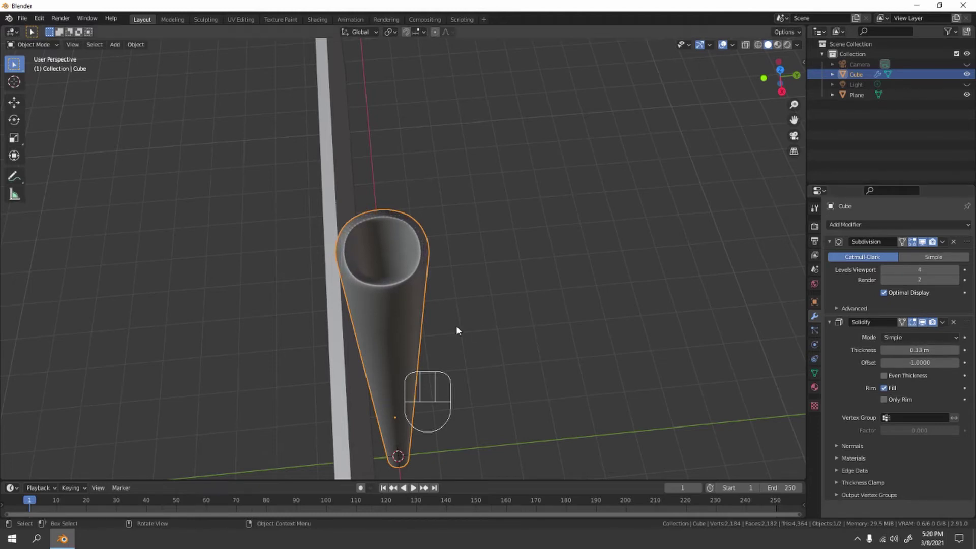
- Enter mesh editing on the post and examine the shading of its upper rim
middle_click_drag(455, 325, 372, 266)
key("Tab")
middle_click_drag(367, 181, 419, 274, "shift")
scroll(376, 205, "up", 1)
scroll(431, 251, "up", 5)
scroll(431, 251, "up", 3)
middle_click_drag(492, 198, 486, 281, "shift")
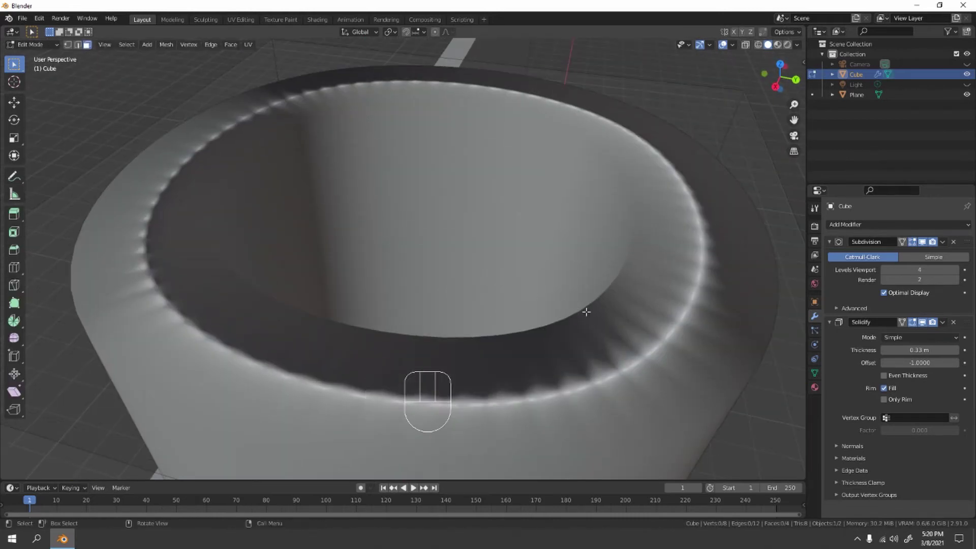
scroll(697, 284, "down", 8)
middle_click_drag(697, 298, 692, 250, "shift")
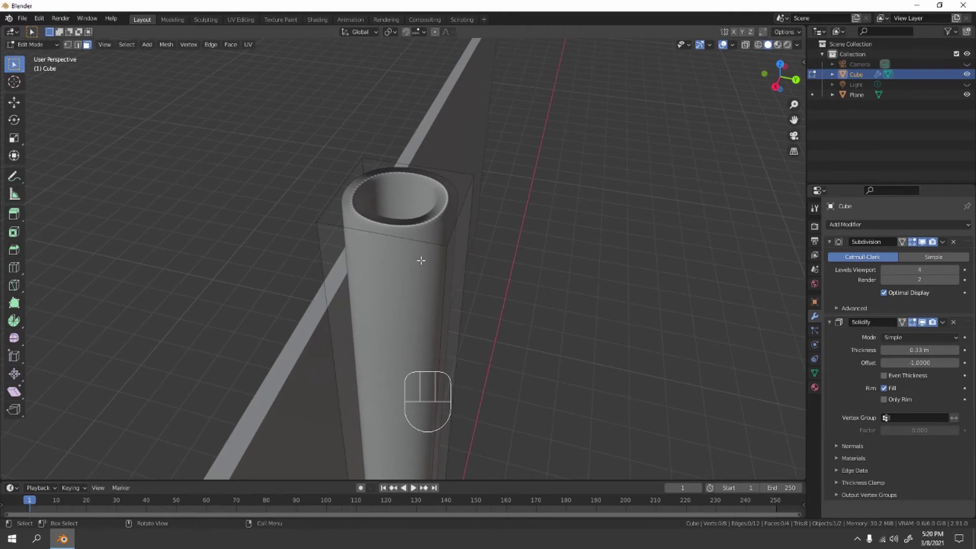
- Try an edge crease on the post's top edge loop
key("n")
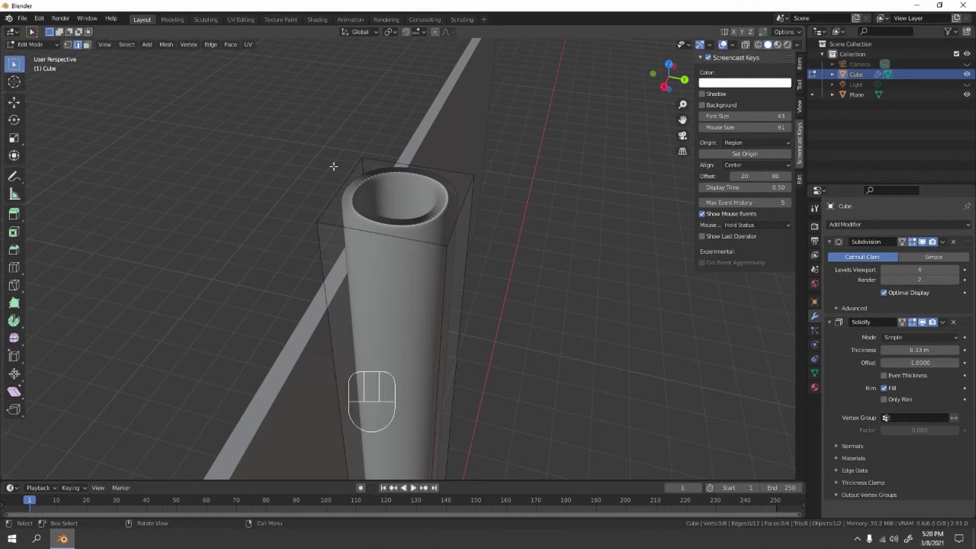
left_click(374, 236, "alt")
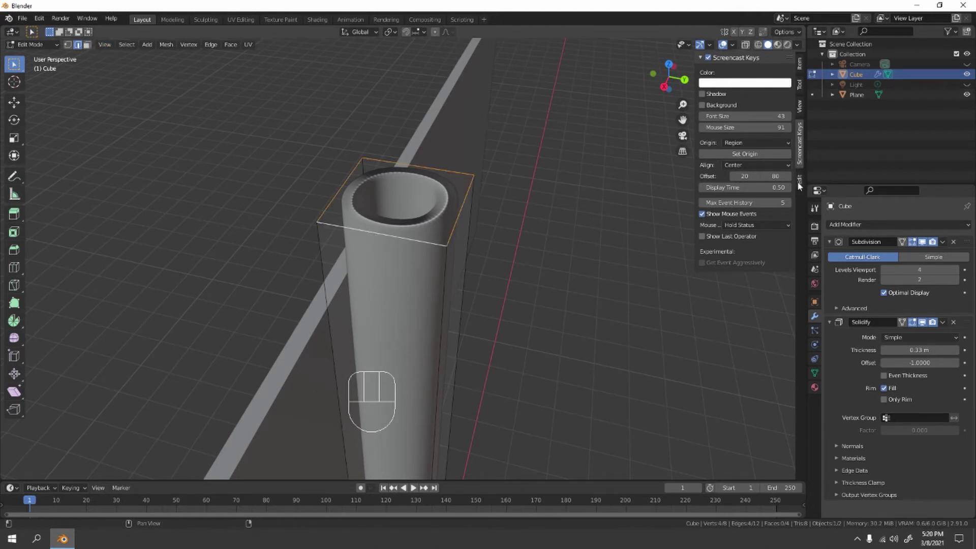
left_click(800, 66)
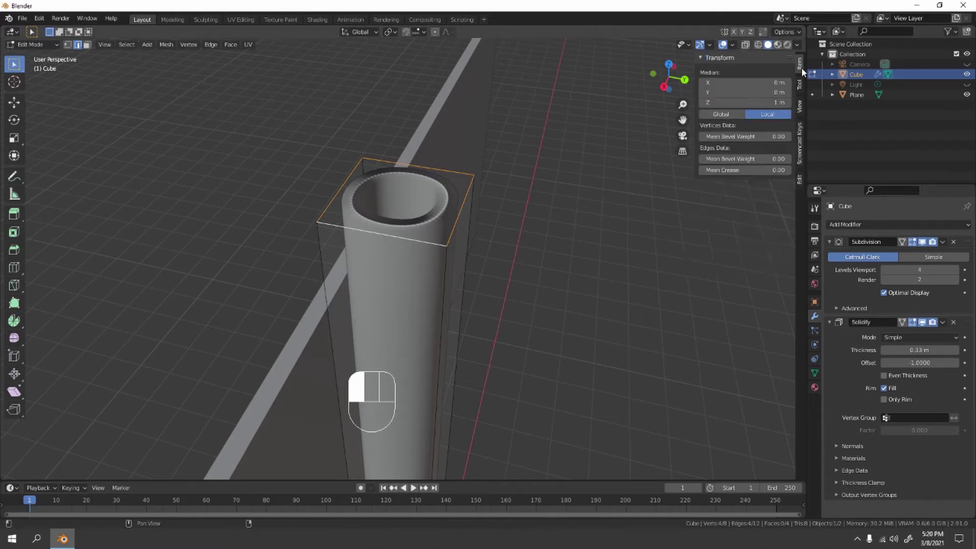
left_click_drag(773, 170, 878, 171)
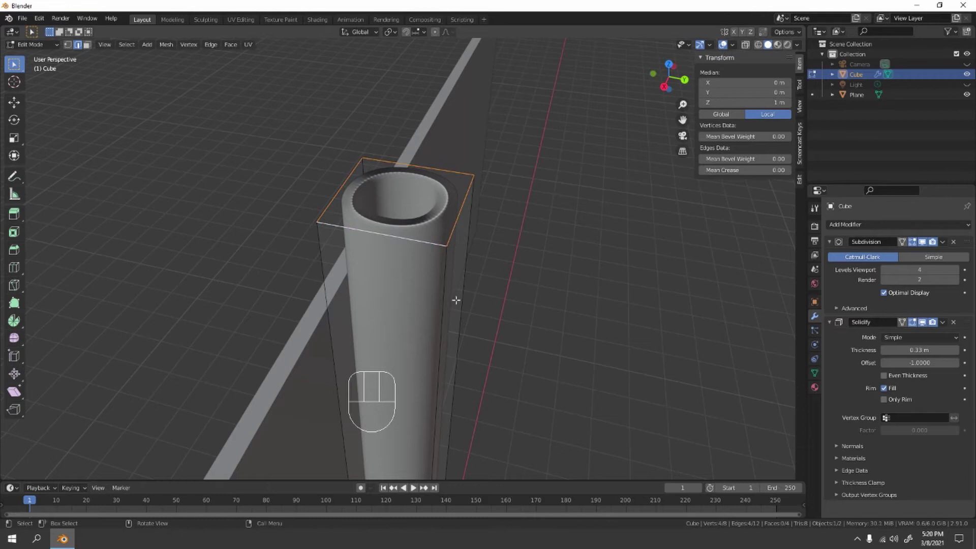
scroll(427, 288, "down", 4)
left_click(398, 278)
- Try a loop cut around the post just below its top edge
middle_click_drag(397, 277, 411, 264)
scroll(412, 264, "up", 4)
middle_click_drag(568, 250, 545, 282, "shift")
key("ctrl+r")
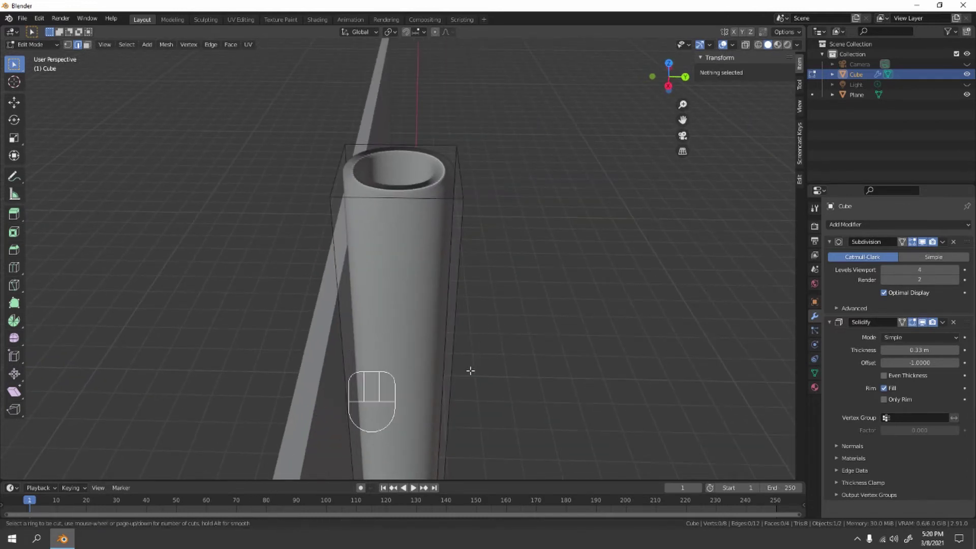
left_click(449, 379)
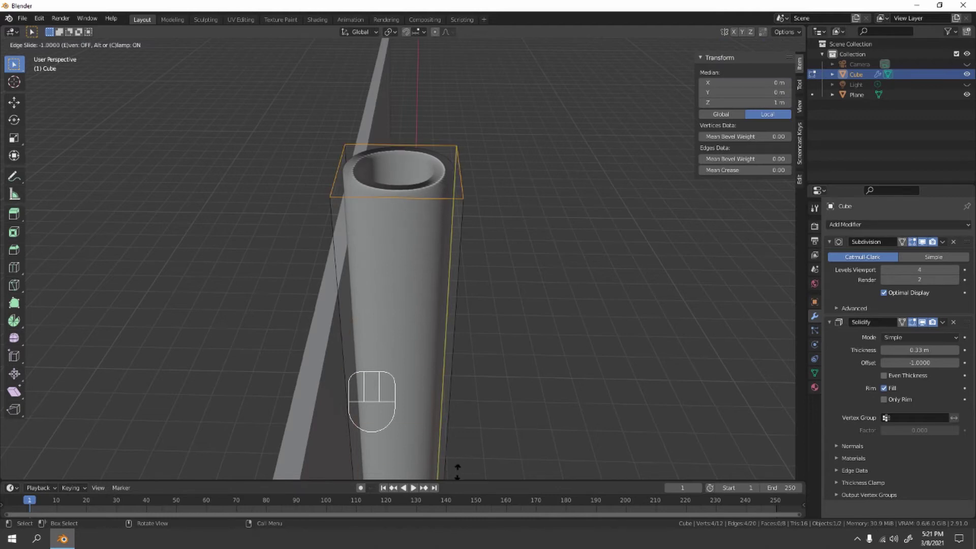
left_click(455, 61)
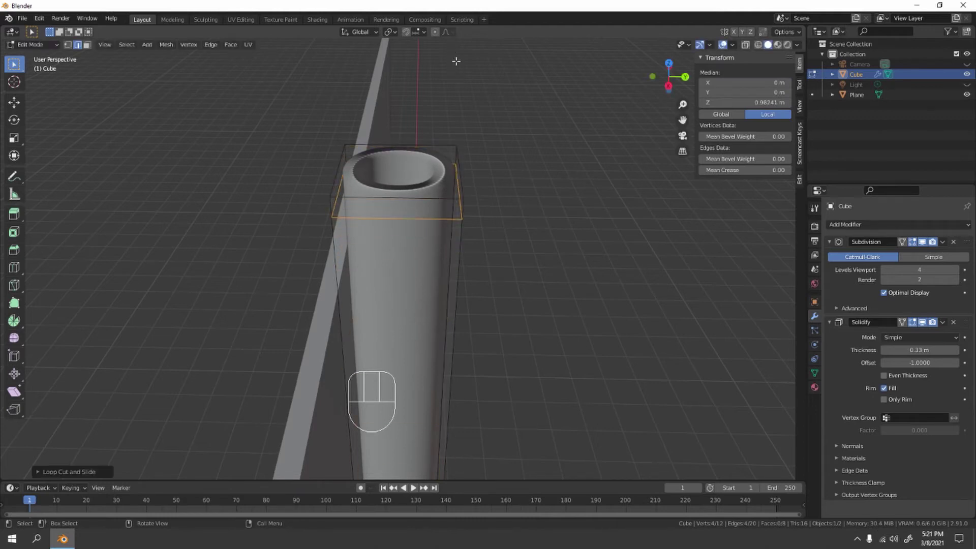
key("ctrl+z")
- Return the post to Object Mode and apply its Subdivision modifier
scroll(558, 277, "down", 8)
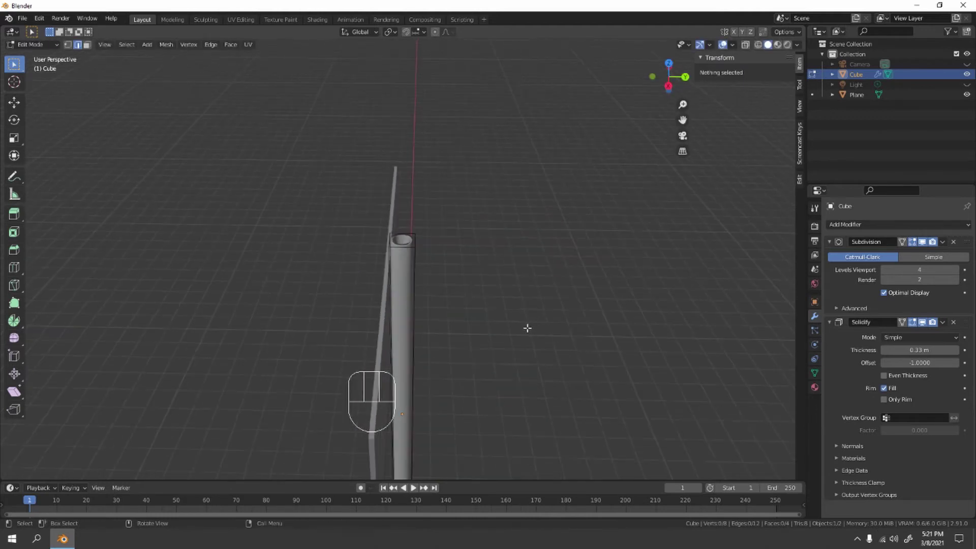
scroll(762, 372, "up", 3)
middle_click_drag(869, 325, 868, 293, "shift")
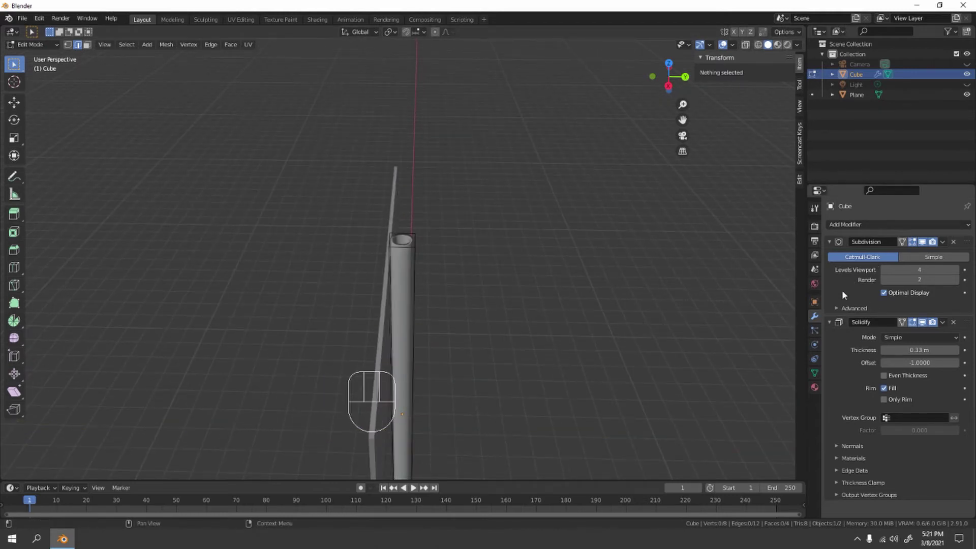
key("ctrl")
key("ctrl+a")
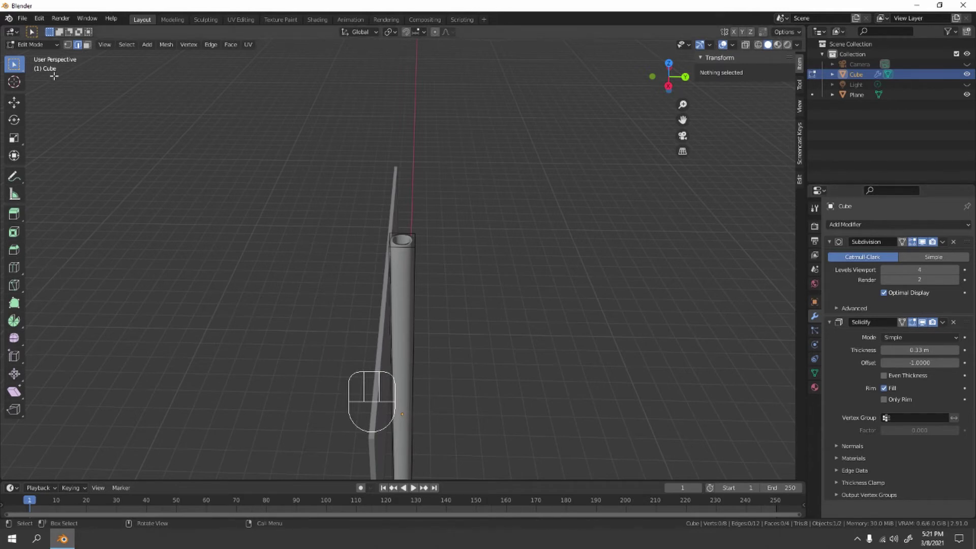
key("Tab")
left_click(829, 307)
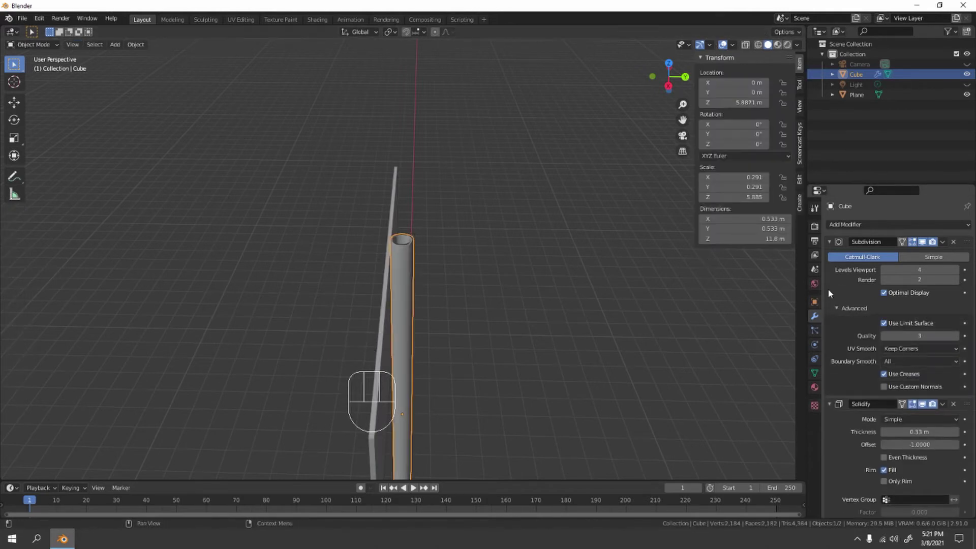
key("ctrl+a")
scroll(413, 254, "up", 5)
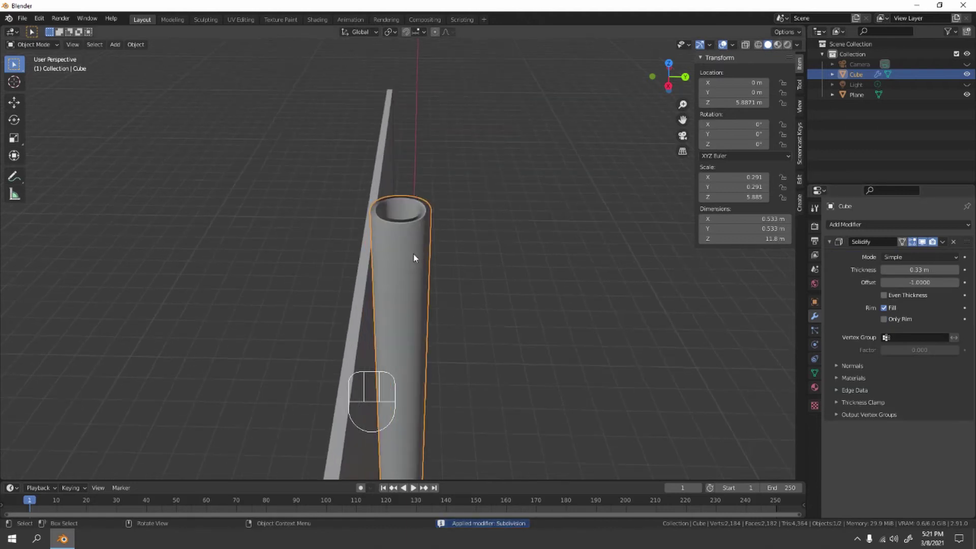
- Enter mesh editing on the post and examine the faces around its upper rim in face selection mode
key("Tab")
scroll(438, 220, "down", 4)
middle_click_drag(436, 186, 446, 239, "shift")
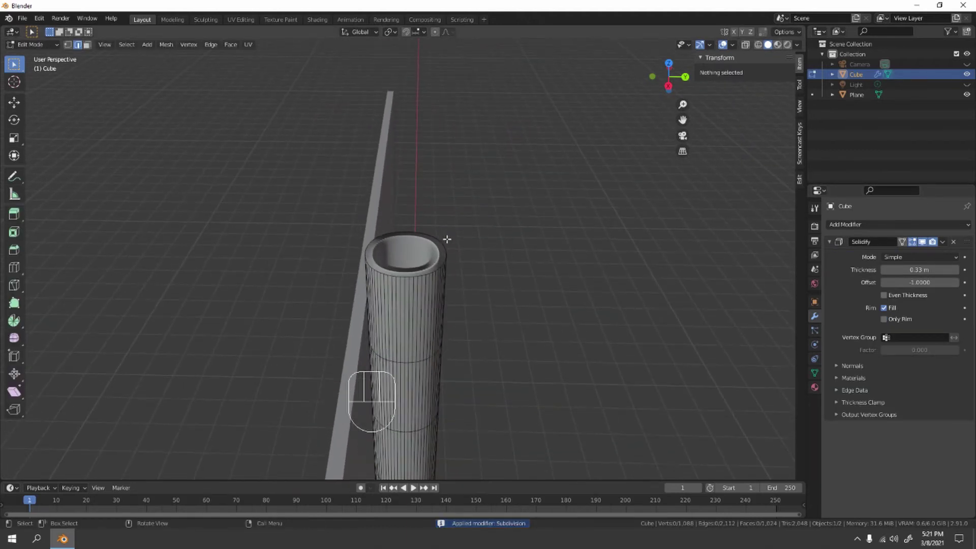
scroll(447, 239, "up", 6)
scroll(564, 241, "up", 2)
scroll(562, 255, "down", 2)
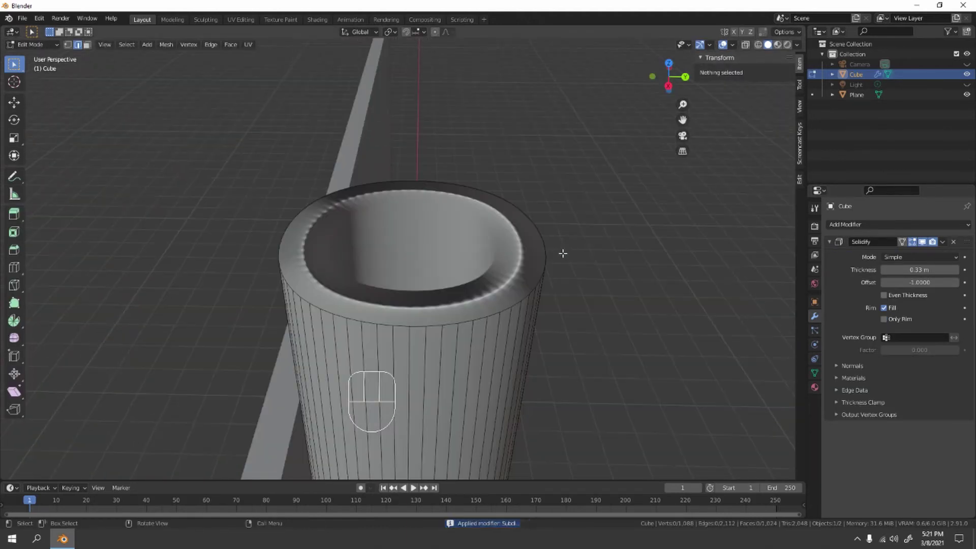
key("Tab")
key("Tab")
key("Tab")
key("Tab")
key("3")
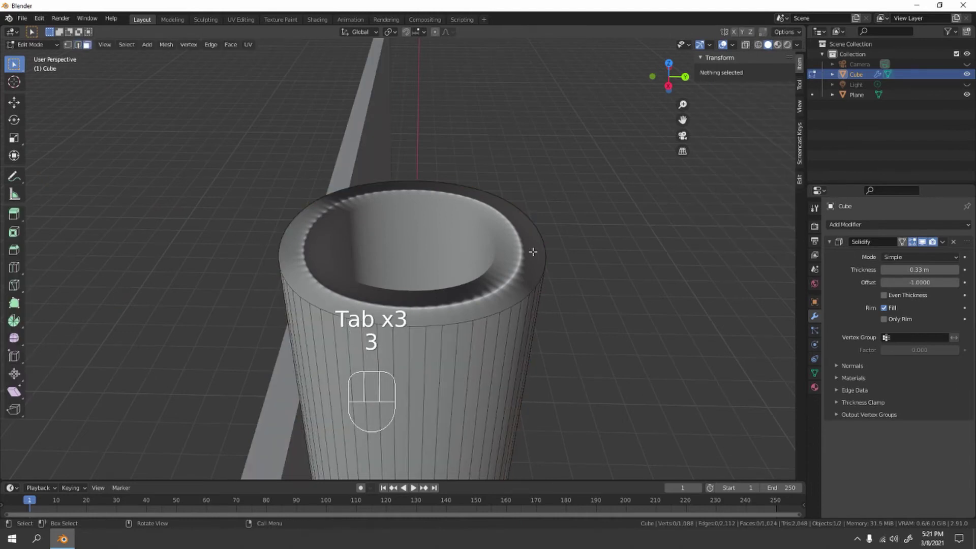
left_click(532, 275)
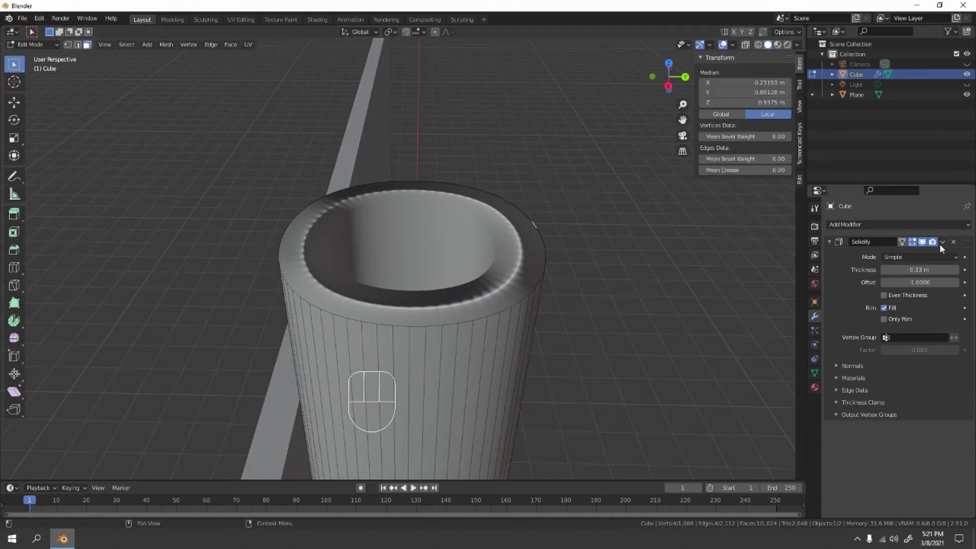
- Remove the Solidify modifier from the post and return to Object Mode
left_click(953, 242)
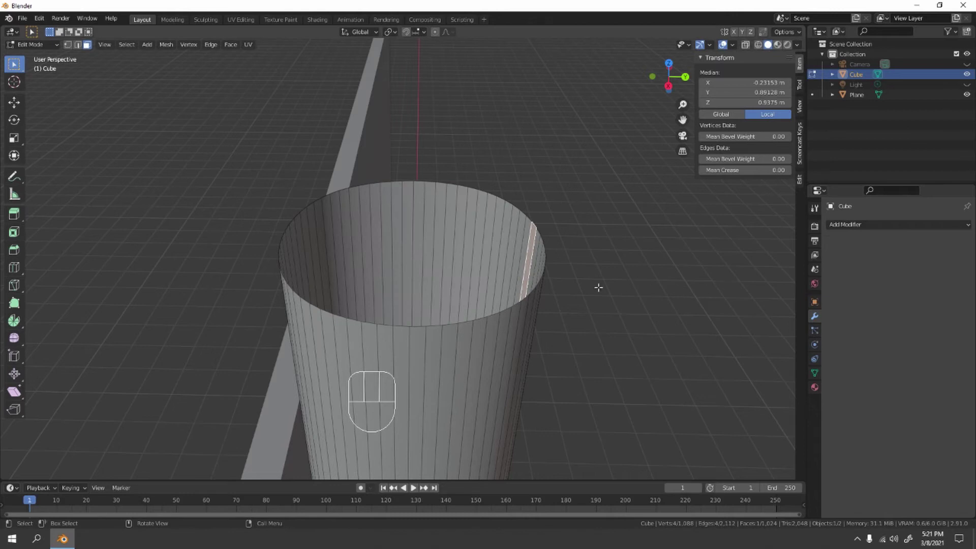
left_click(616, 254)
scroll(617, 256, "down", 6)
middle_click_drag(538, 266, 514, 259)
scroll(503, 268, "up", 5)
key("Tab")
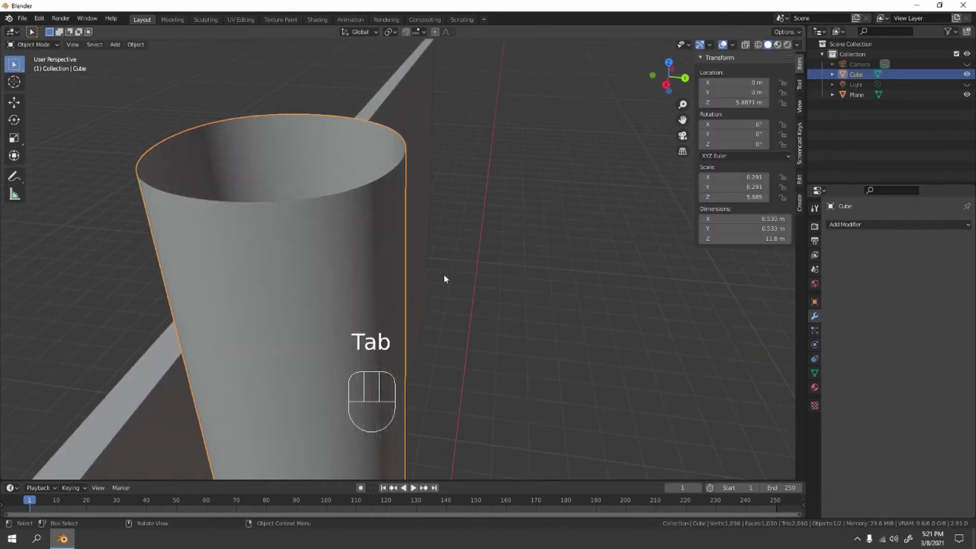
left_click(875, 224)
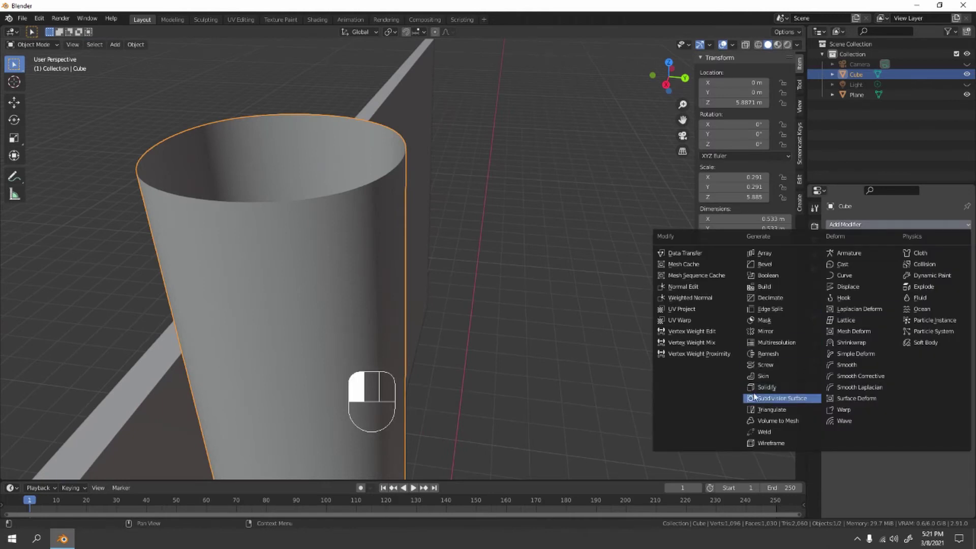
key("Tab")
key("Tab")
left_click(337, 292)
right_click(337, 293)
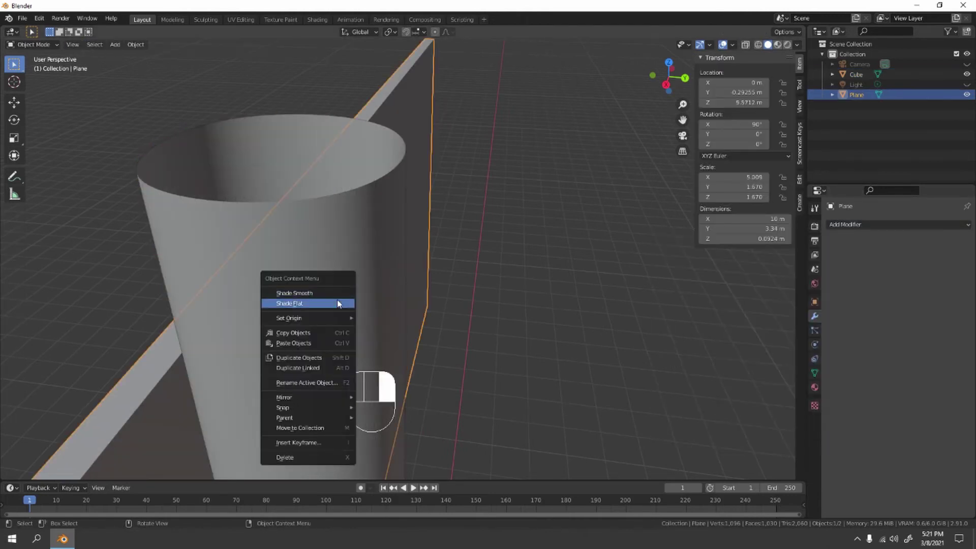
key("Tab")
key("Tab")
- Set the post to flat shading and check its side faces in mesh editing
left_click(169, 213)
right_click(170, 213)
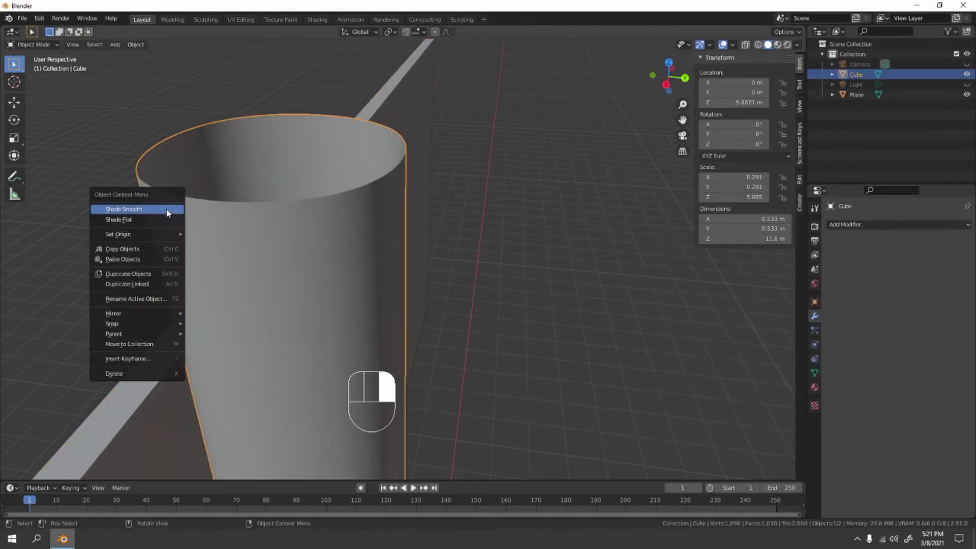
left_click(168, 219)
key("Tab")
left_click(330, 290)
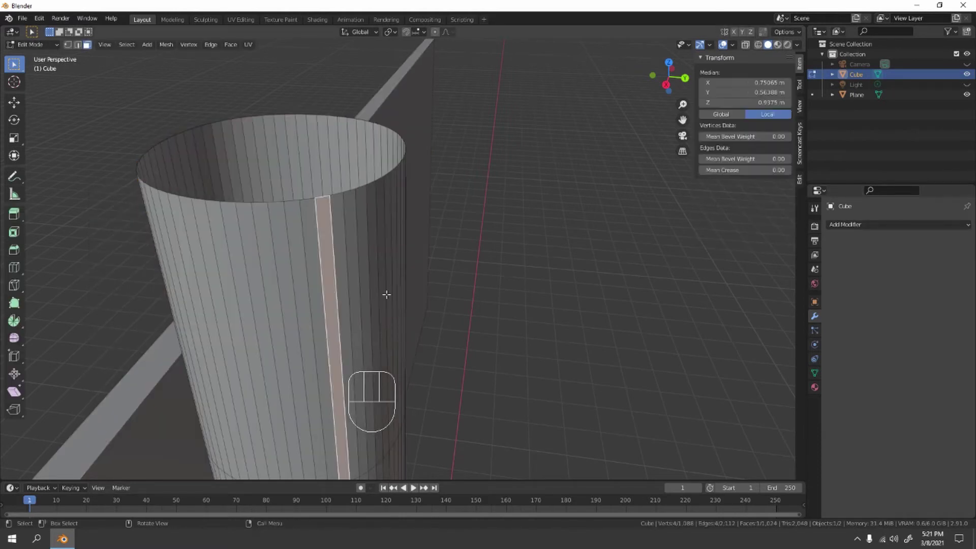
key("Tab")
left_click(308, 242)
left_click(231, 202)
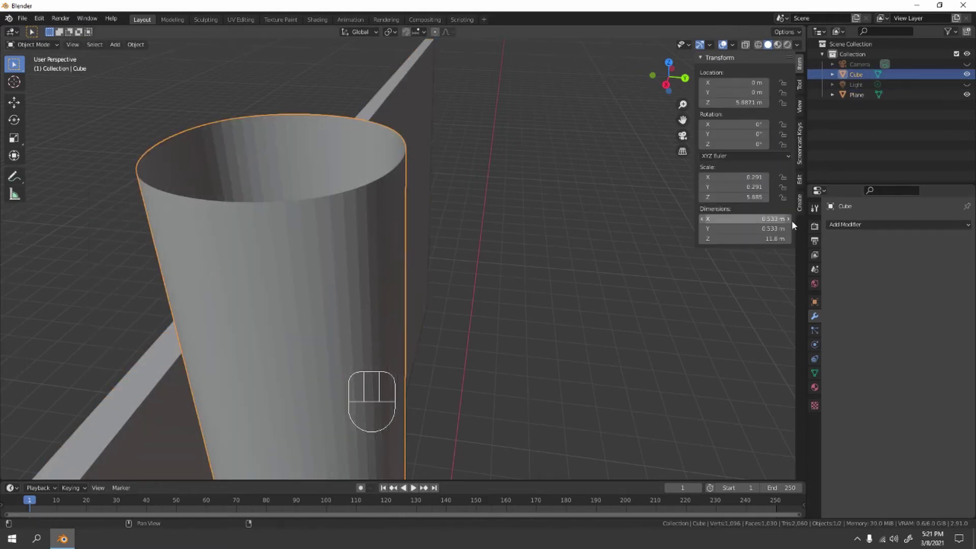
- Try a new Subdivision Surface modifier on the post
left_click(864, 224)
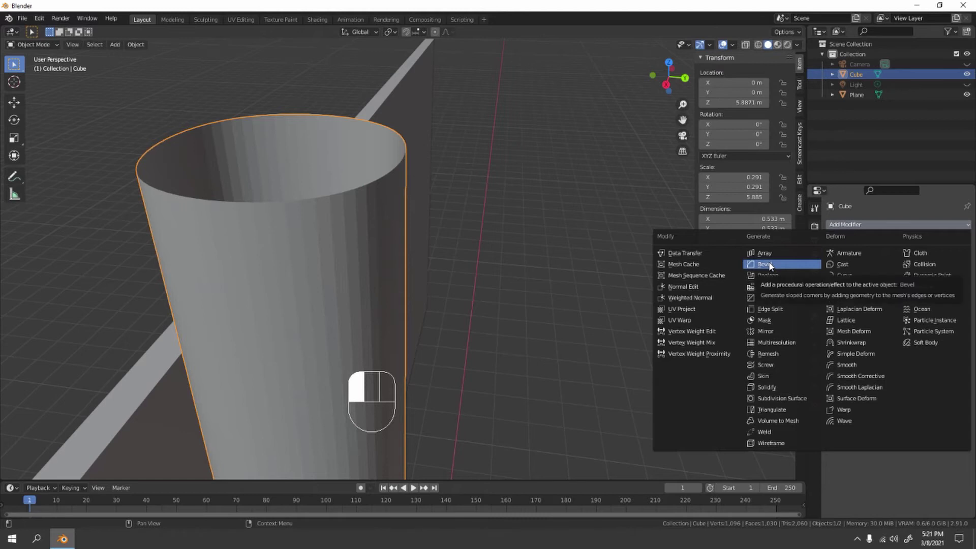
left_click(783, 399)
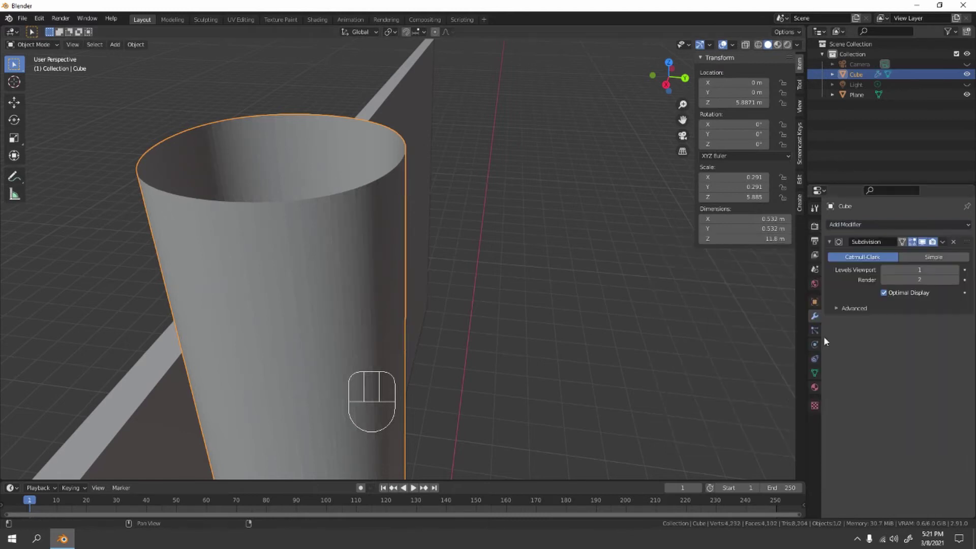
left_click(953, 242)
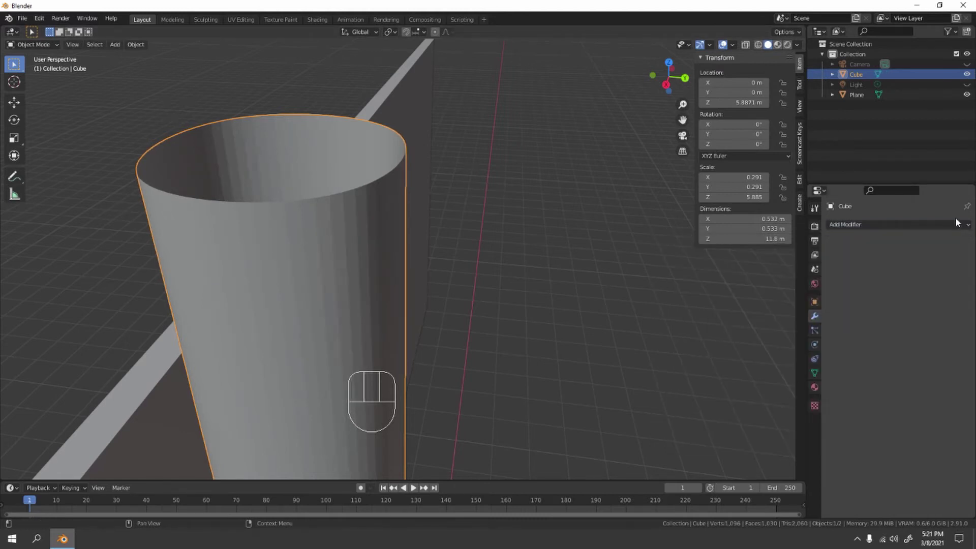
- Add a Solidify modifier to the post and raise its thickness to 0.15 m
left_click(956, 225)
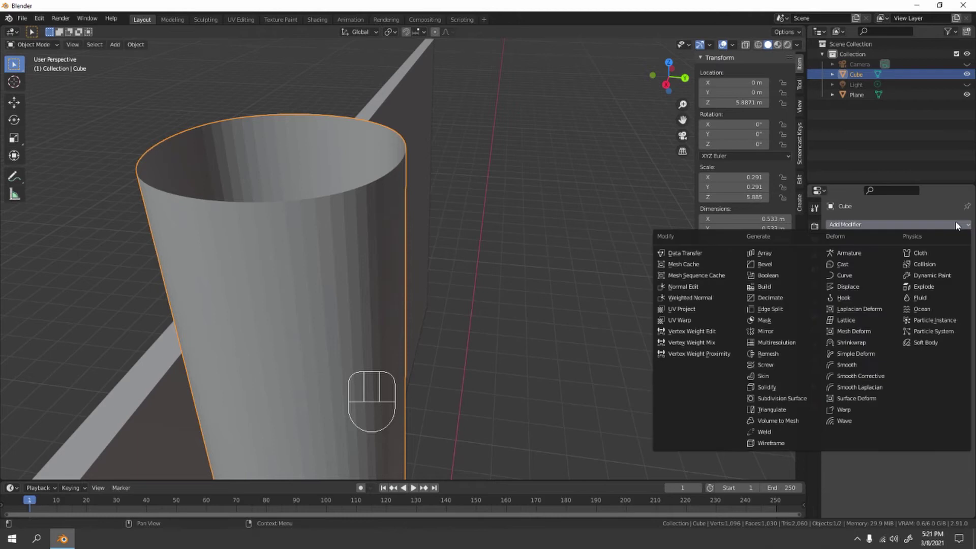
left_click(775, 387)
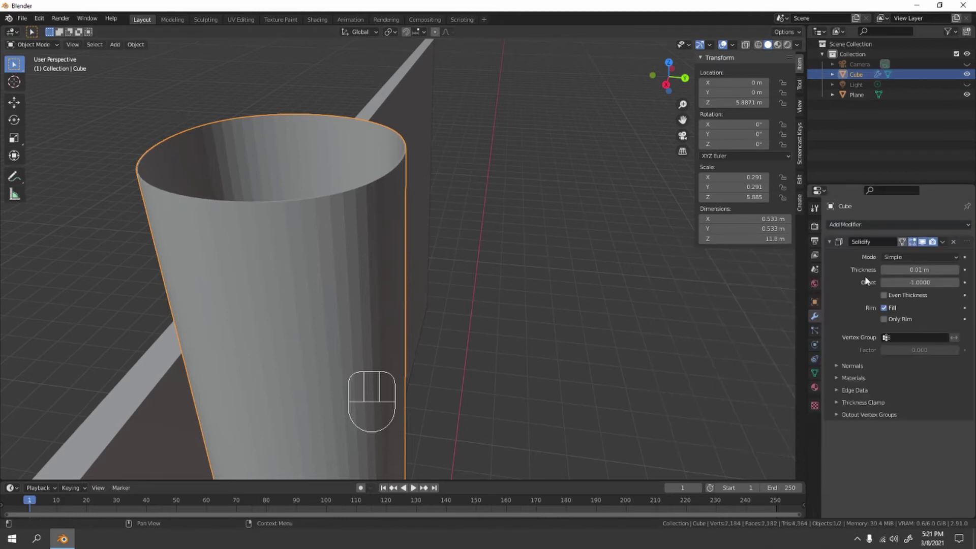
left_click(955, 271)
left_click(955, 270)
left_click(955, 271)
left_click(956, 271)
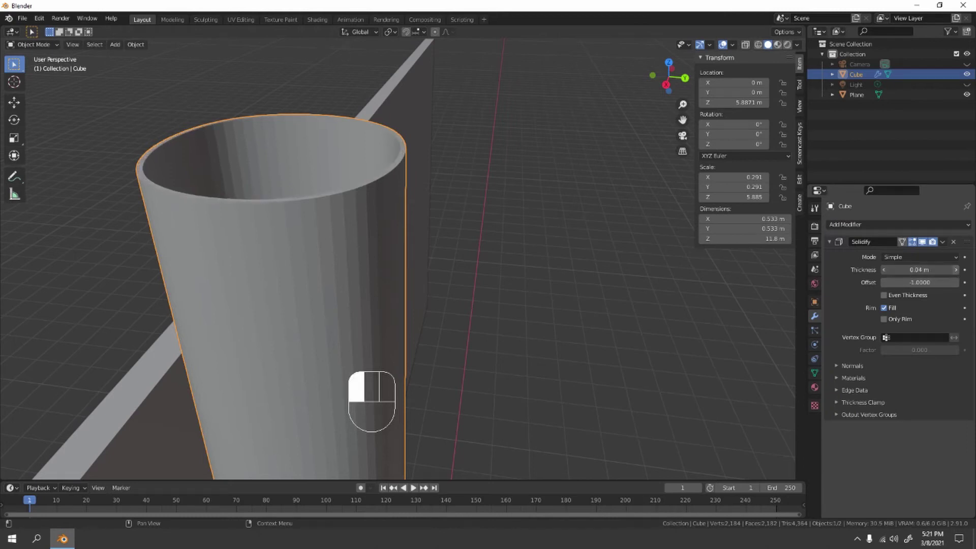
left_click(955, 271)
left_click(956, 271)
left_click(955, 271)
left_click(956, 271)
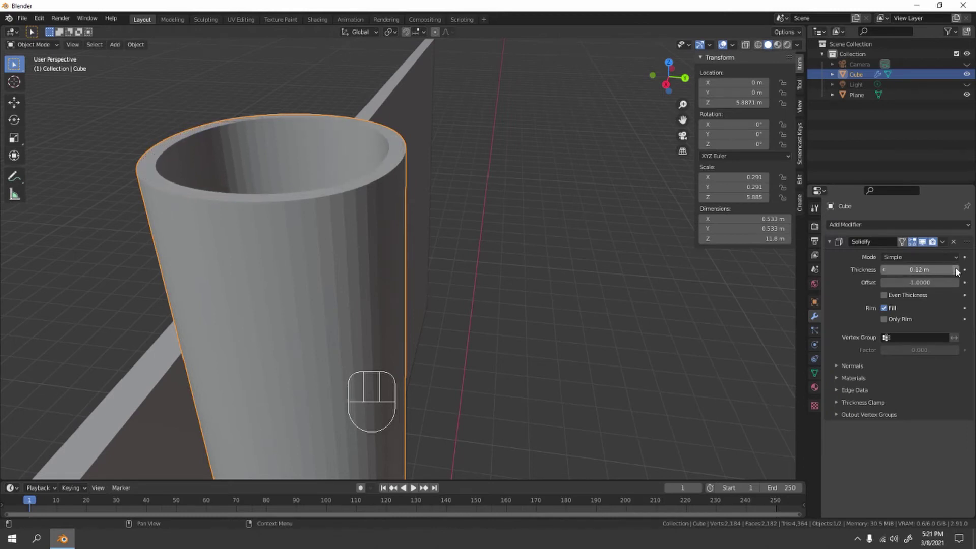
left_click(955, 270)
- Apply the post's Solidify modifier and set the post to smooth shading
middle_click_drag(313, 216, 332, 235)
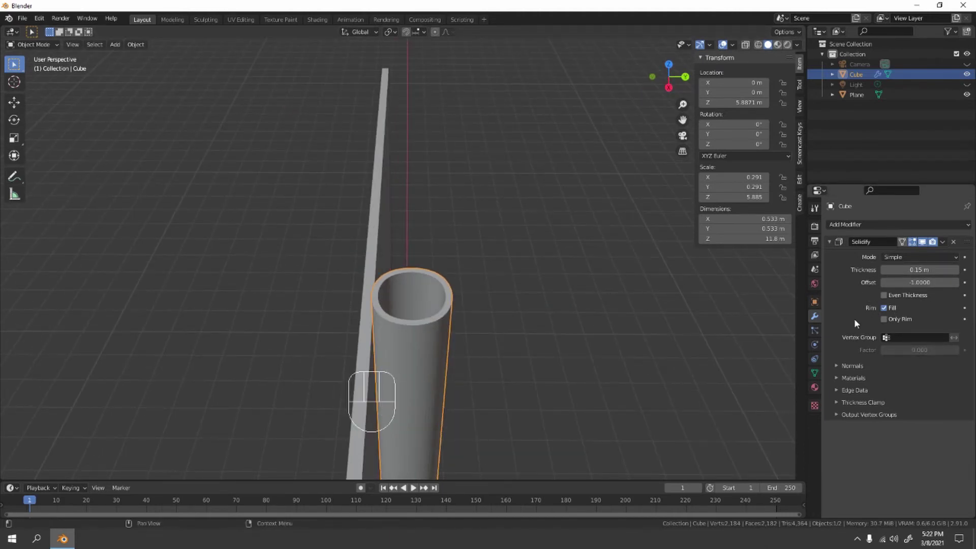
key("ctrl+a")
middle_click_drag(426, 330, 398, 279)
left_click(398, 279)
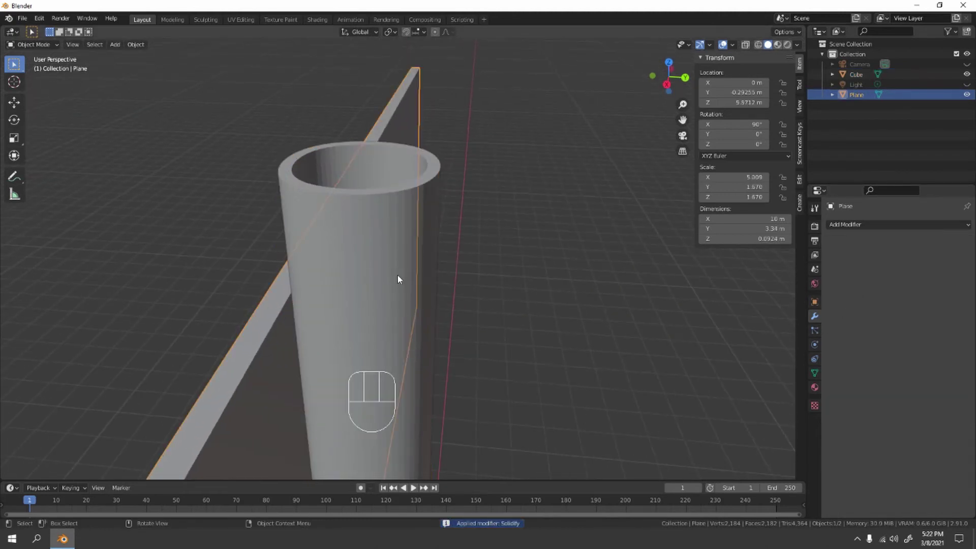
left_click(411, 235)
right_click(414, 210)
left_click(414, 200)
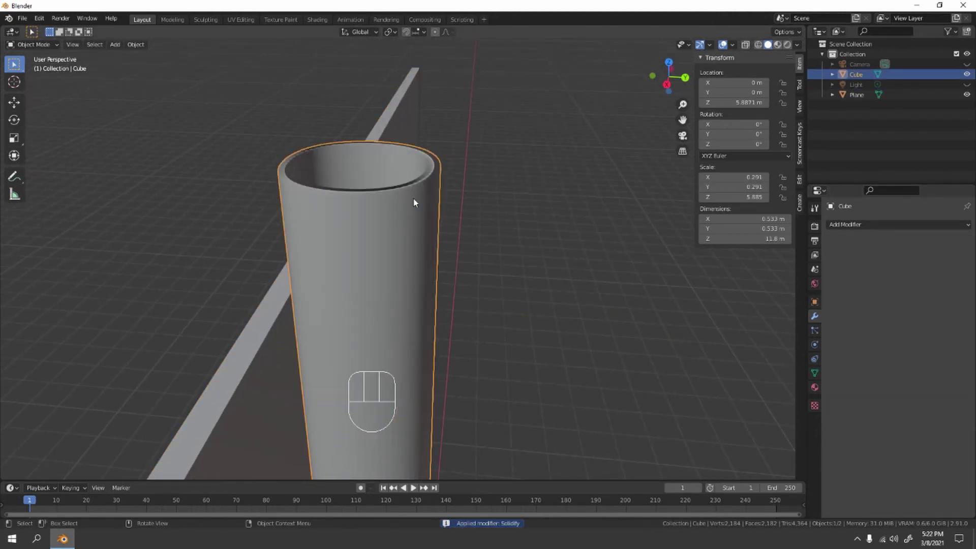
- Enable Auto Smooth for the post's mesh normals and check the whole signpost from the front
scroll(365, 285, "down", 5)
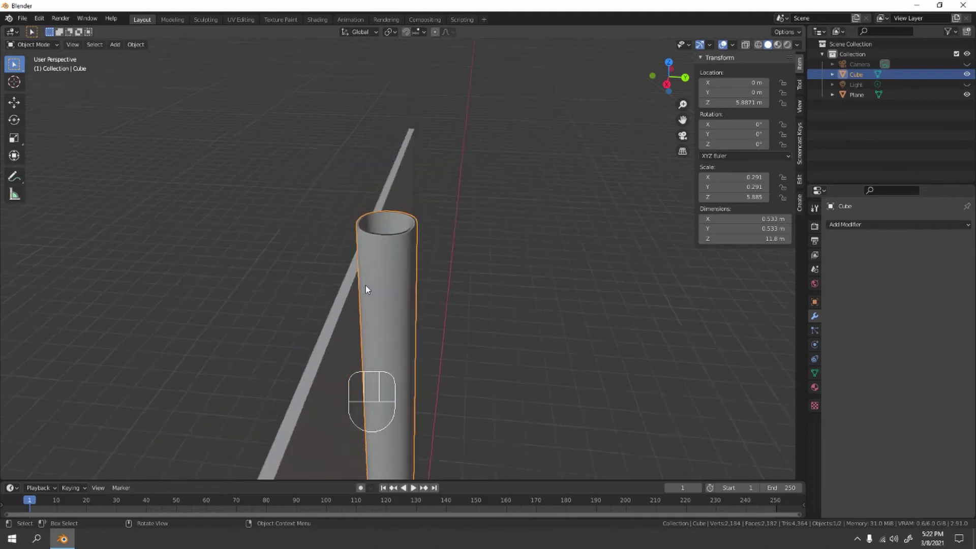
mouse_move(365, 285)
middle_mouse_down()
mouse_move(403, 307)
mouse_move(378, 292)
middle_mouse_up()
scroll(497, 291, "up", 2)
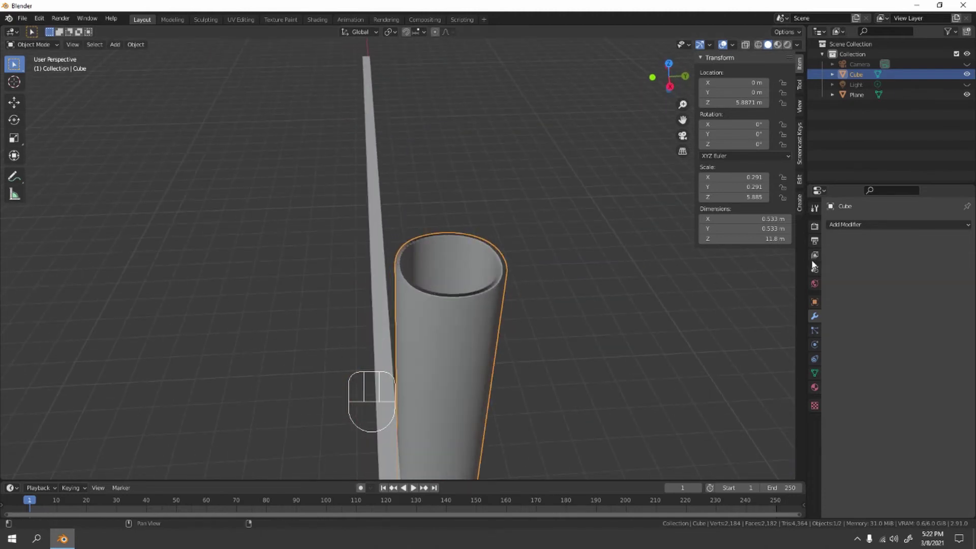
left_click(815, 373)
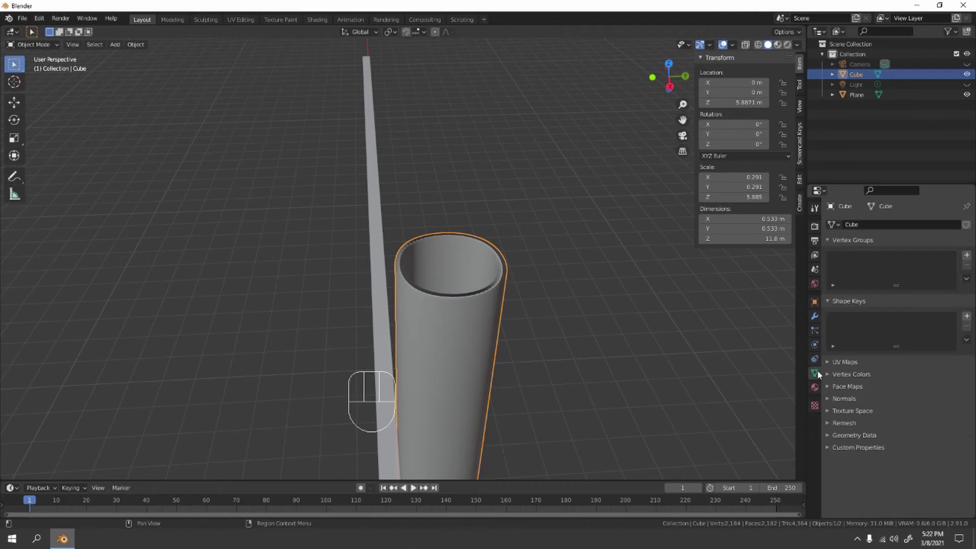
left_click(845, 399)
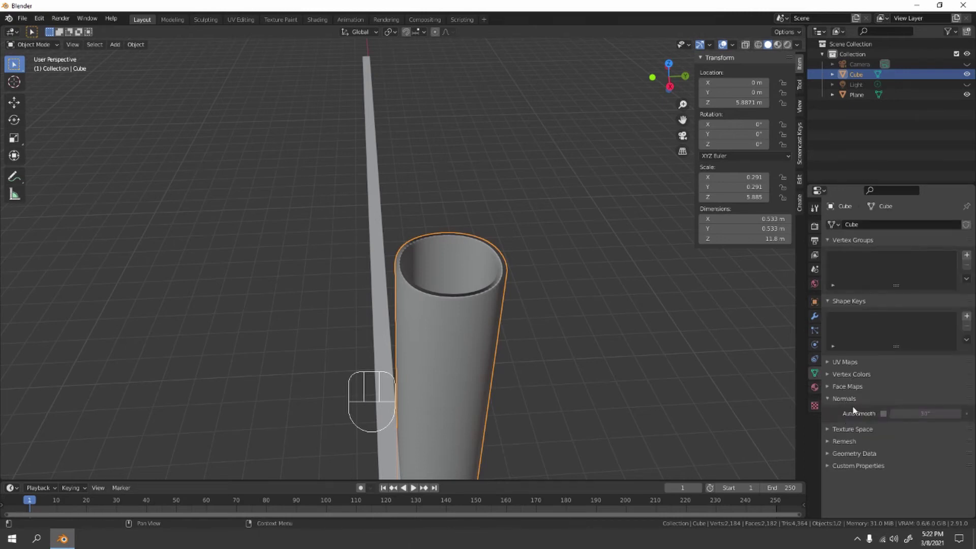
left_click(884, 413)
middle_click_drag(704, 315, 526, 232)
scroll(329, 311, "up", 6)
scroll(320, 298, "down", 3)
scroll(470, 373, "down", 3)
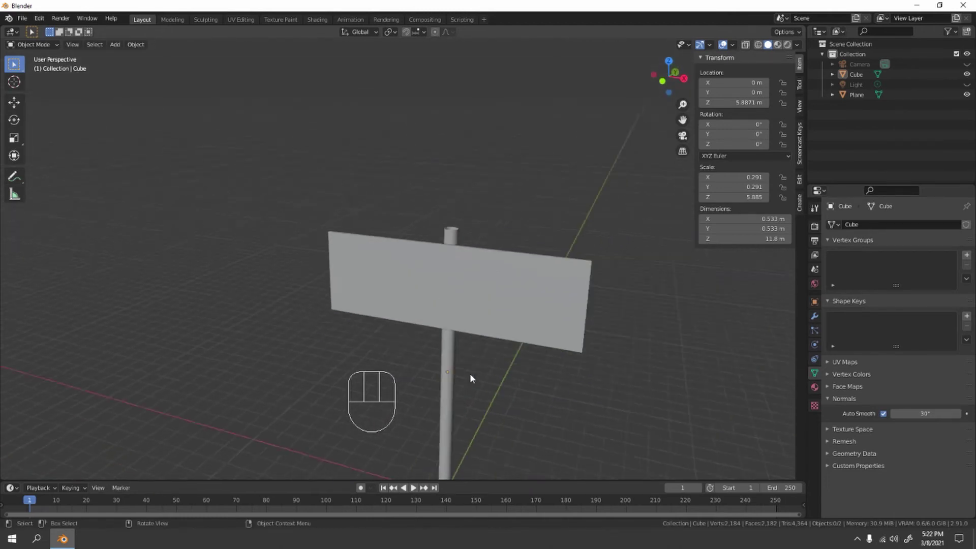
middle_click_drag(468, 377, 464, 348)
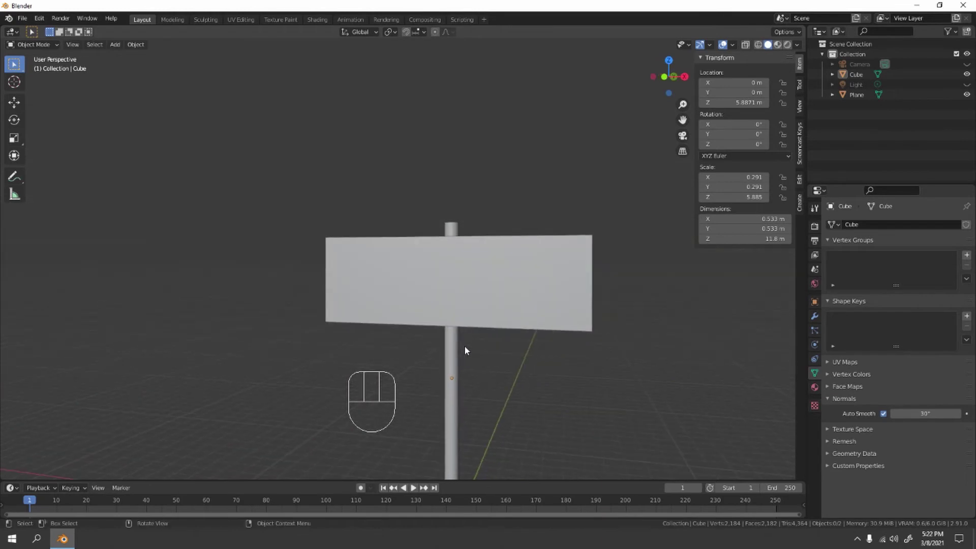
- Add a cylinder mesh and rotate it 90° about the X axis
key("KP_1")
scroll(509, 301, "up", 5)
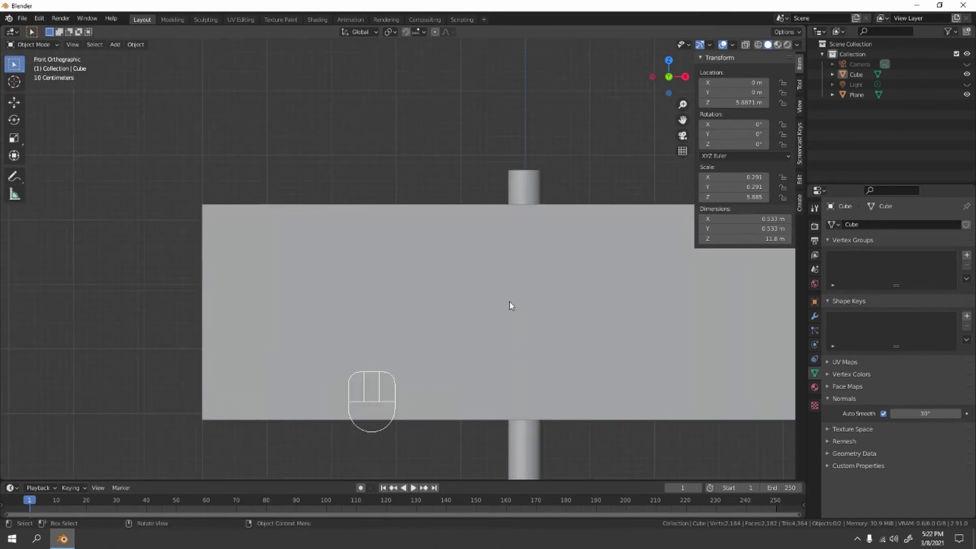
middle_click_drag(509, 300, 374, 257, "shift")
scroll(503, 370, "down", 4)
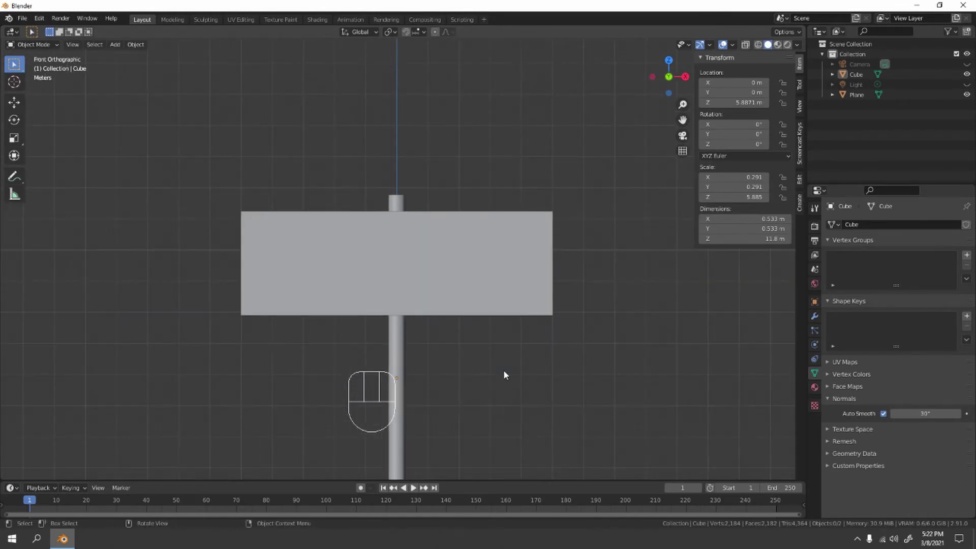
key("shift+a")
mouse_move(503, 371)
mouse_move(497, 317)
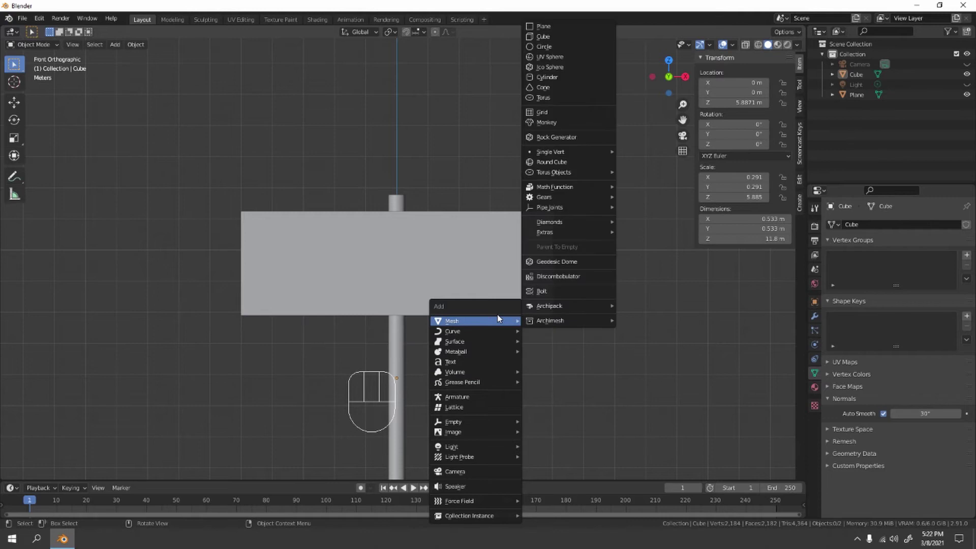
left_click(573, 77)
scroll(512, 315, "down", 4)
type("rx")
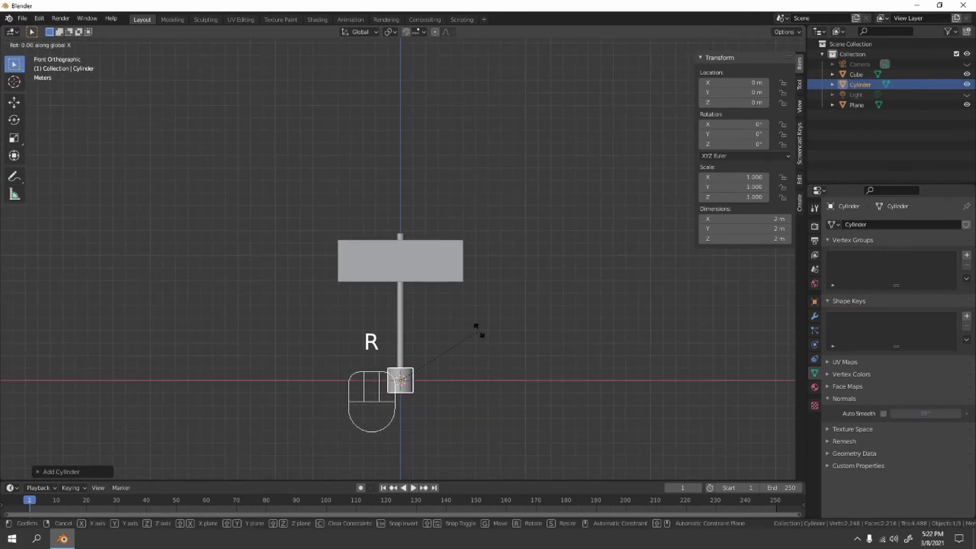
type("90")
key("Return")
- Raise the cylinder along Z to about 9.27 m and scale it down uniformly to about 0.72 m across
key("g")
key("z")
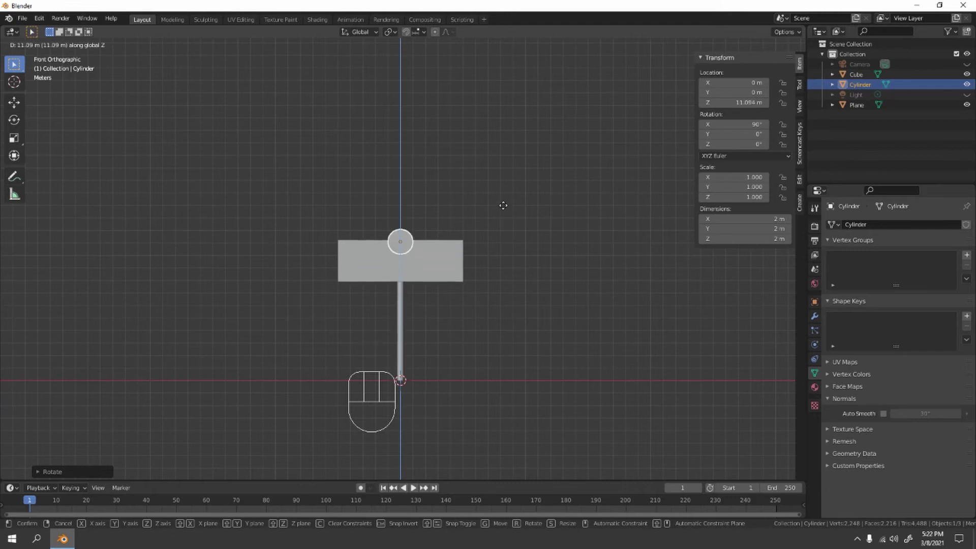
left_click(493, 225)
scroll(483, 222, "up", 10)
scroll(474, 216, "up", 2)
key("s")
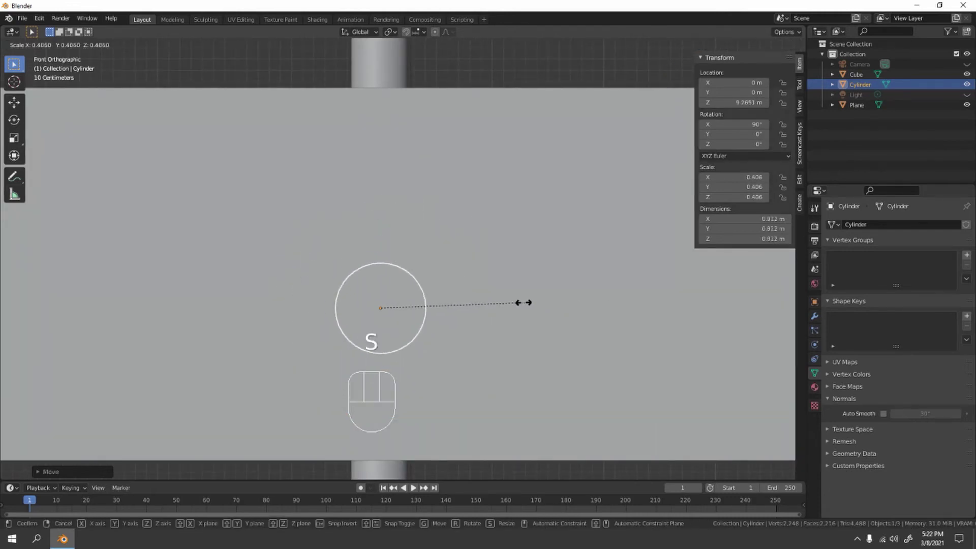
left_click(509, 303)
- In the side view, move the cylinder in front of the sign panel near its upper edge, at about Y -0.906 m, Z 10.72 m
key("KP_3")
scroll(513, 294, "down", 3)
middle_click_drag(451, 181, 442, 220, "shift")
key("g")
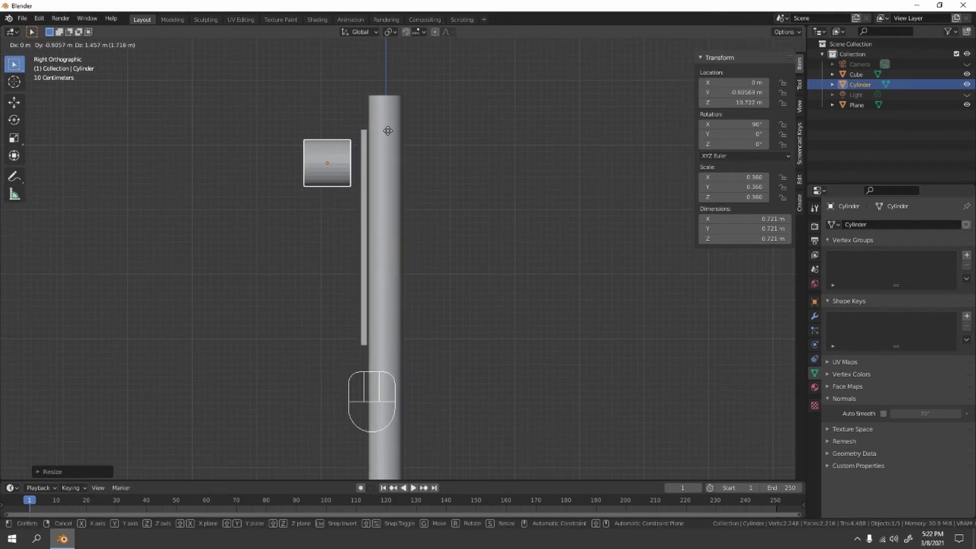
left_click(384, 125)
- Move the sign panel along Y to about -0.262 m so its back sits against the post
scroll(383, 124, "up", 4)
middle_click_drag(383, 125, 418, 323, "shift")
scroll(390, 236, "up", 5)
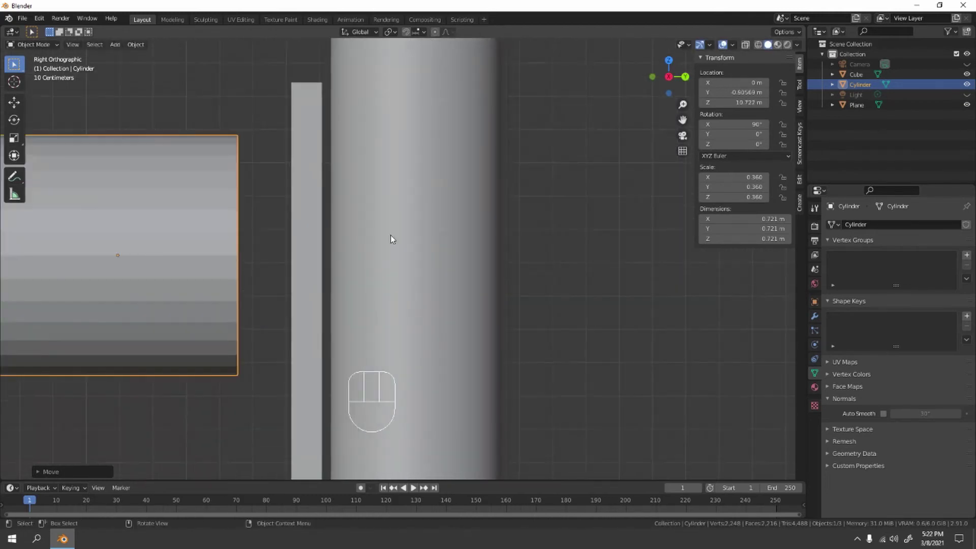
middle_click_drag(351, 199, 361, 256, "shift")
left_click(312, 187)
scroll(312, 186, "up", 3)
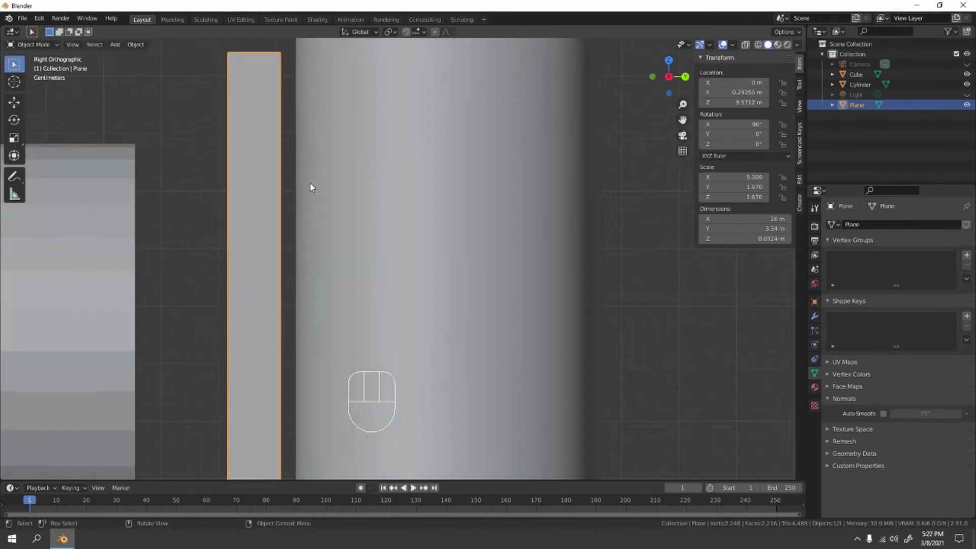
middle_click_drag(312, 186, 313, 209, "shift")
key("g")
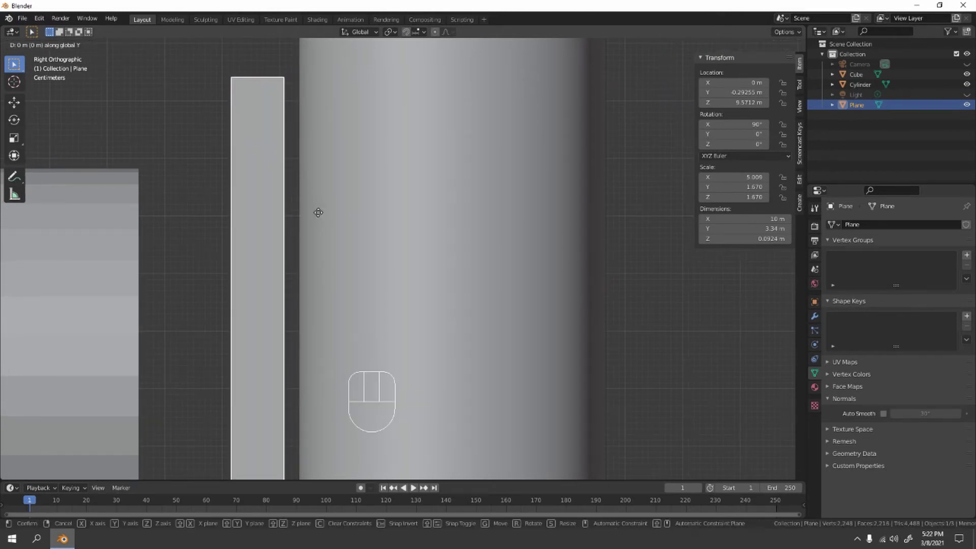
key("y")
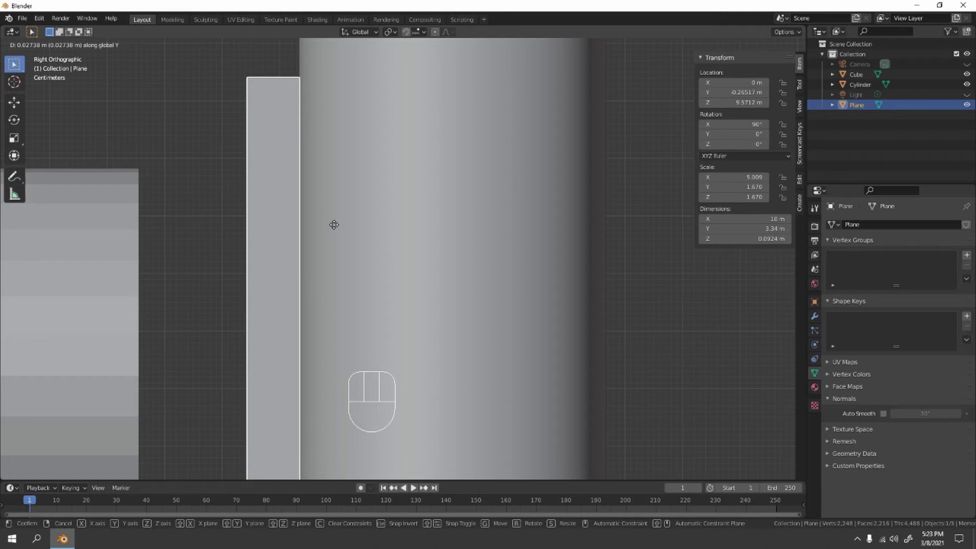
left_click(331, 222)
mouse_move(331, 222)
middle_mouse_down()
mouse_move(300, 200)
mouse_move(335, 236)
middle_mouse_up()
- Scale the cylinder down uniformly to about 0.226 m across
left_click(176, 297)
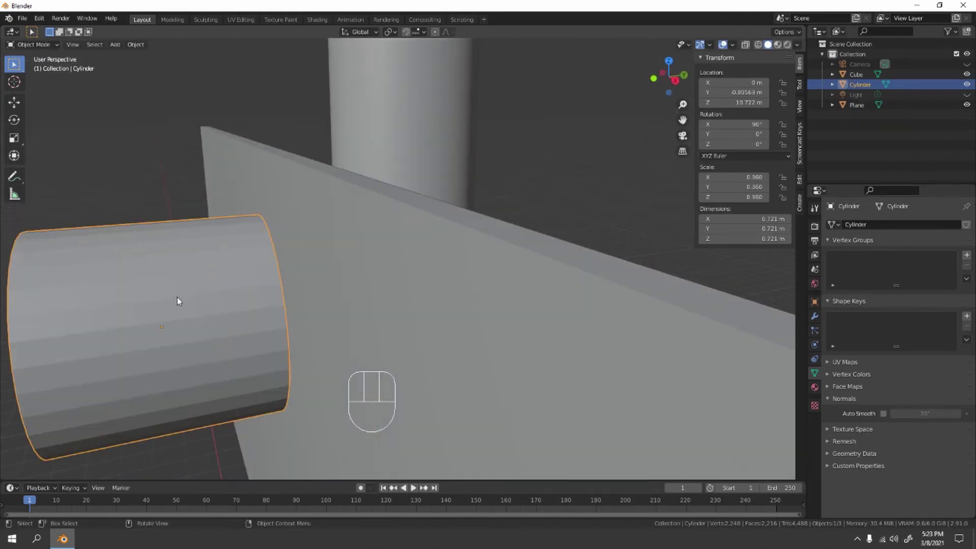
key("KP_1")
key("KP_3")
scroll(317, 230, "up", 3)
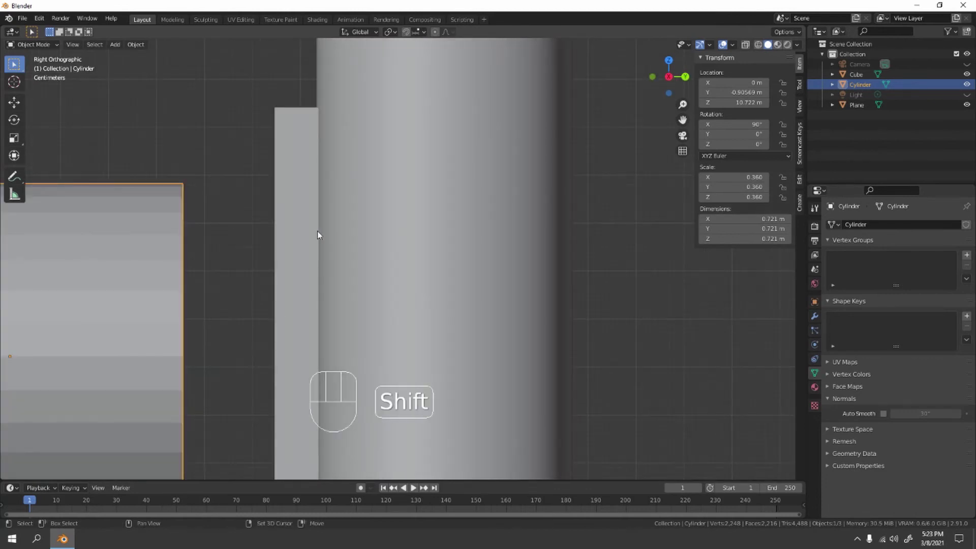
middle_click_drag(317, 230, 340, 226, "shift")
scroll(285, 261, "down", 4)
key("s")
left_click(327, 308)
- Raise the cylinder to about Z 11.09 m and move it along Y to about -0.336 m, into the panel's front face
key("g")
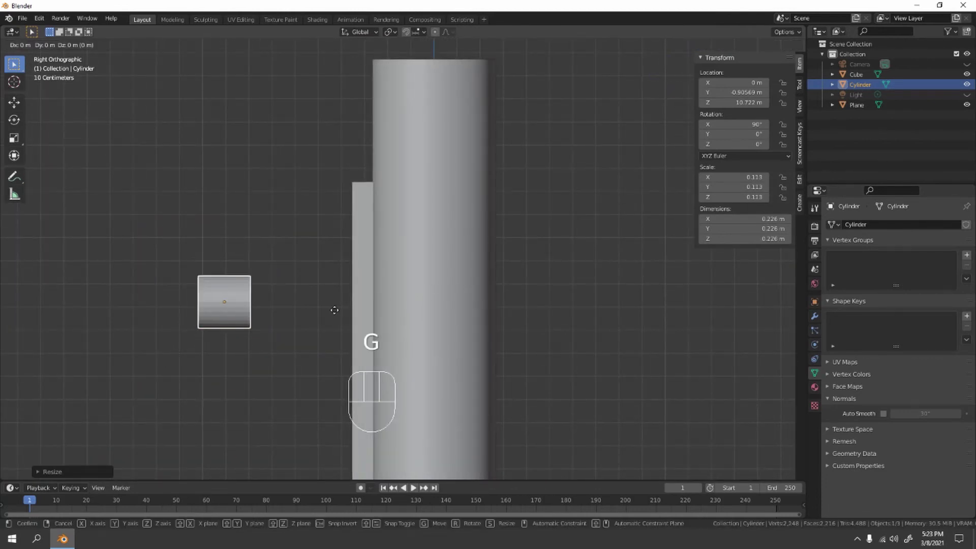
key("z")
left_click(343, 225)
key("g")
key("y")
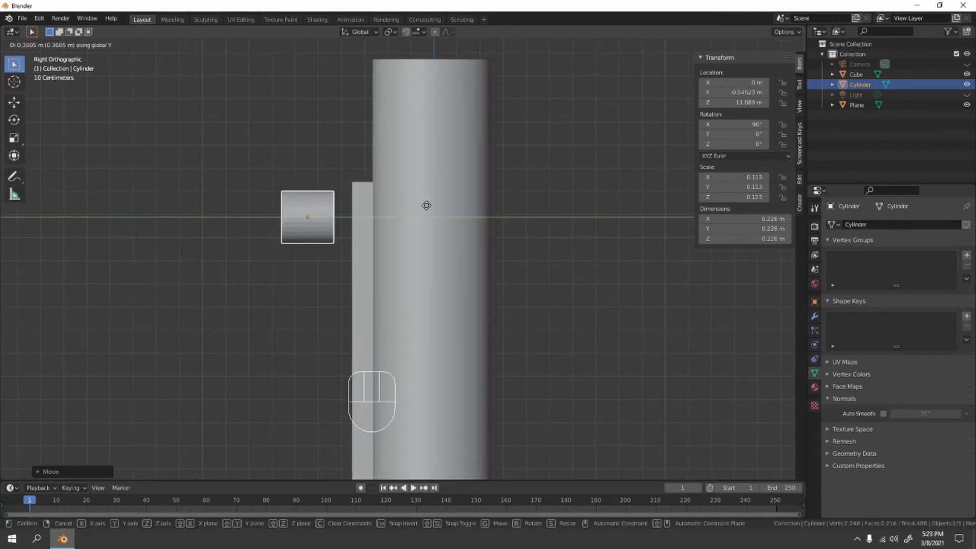
left_click(468, 223)
- Scale the cylinder down uniformly to bolt size, about 0.072 m across
mouse_move(468, 222)
middle_mouse_down()
mouse_move(436, 272)
mouse_move(449, 264)
mouse_move(466, 211)
middle_mouse_up()
key("KP_1")
scroll(459, 256, "up", 3)
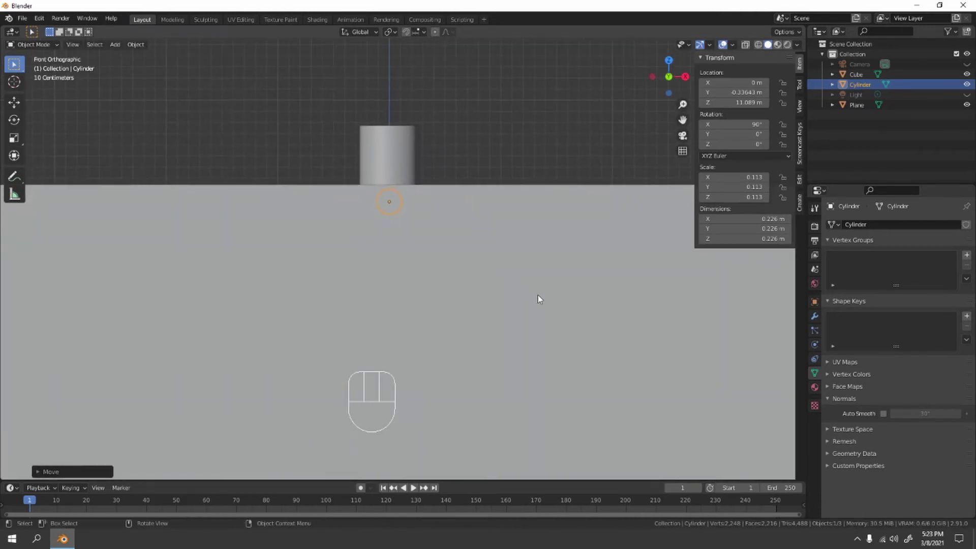
key("s")
left_click(433, 231)
- Lengthen the bolt along Y to about 0.163 m and shift it to about Y -0.289 m so it runs through the panel into the post
key("KP_3")
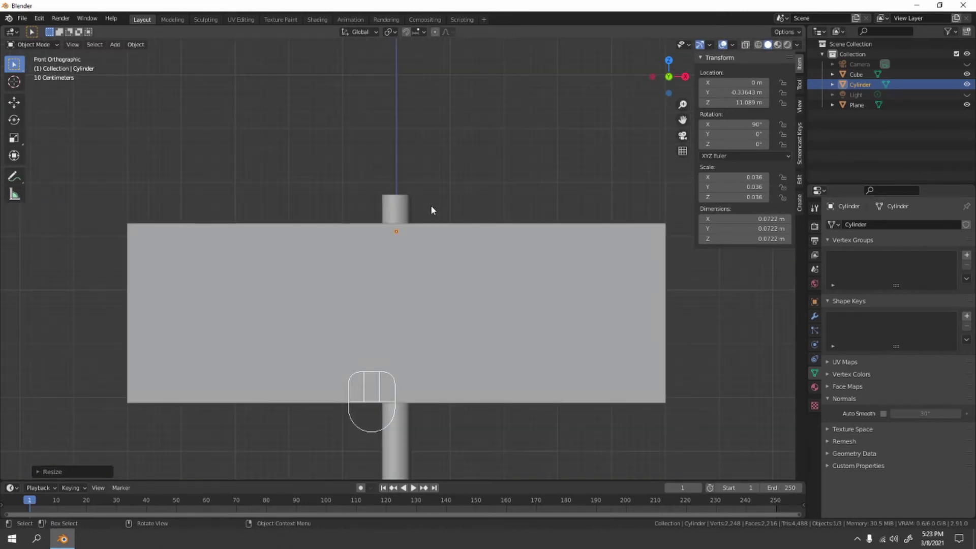
middle_click_drag(430, 205, 381, 233)
scroll(381, 233, "up", 10)
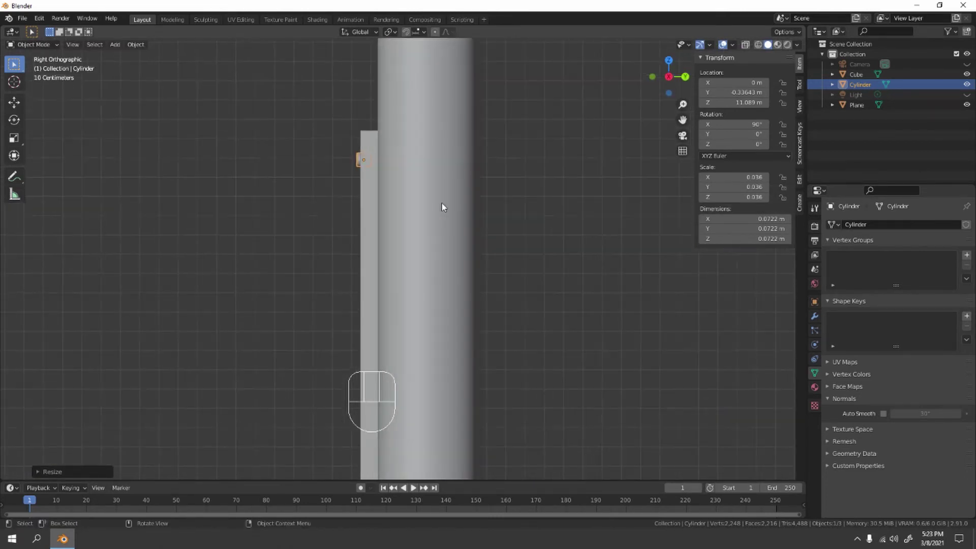
middle_click_drag(442, 202, 416, 334, "shift")
key("s")
key("x")
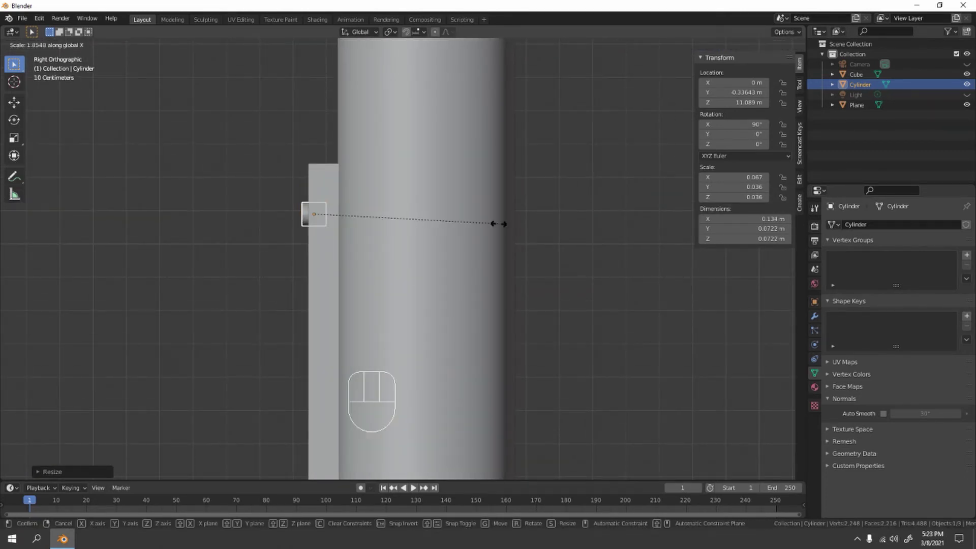
key("y")
key("g")
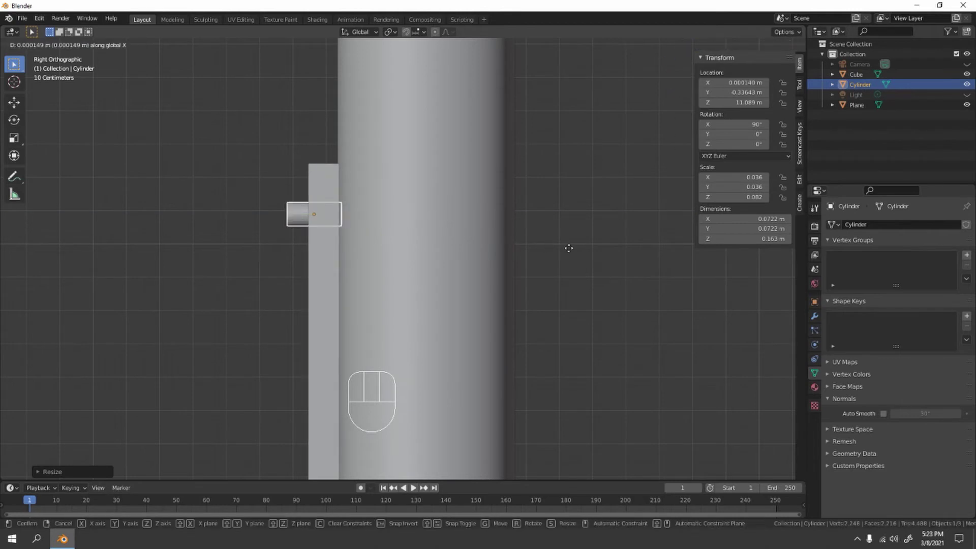
key("y")
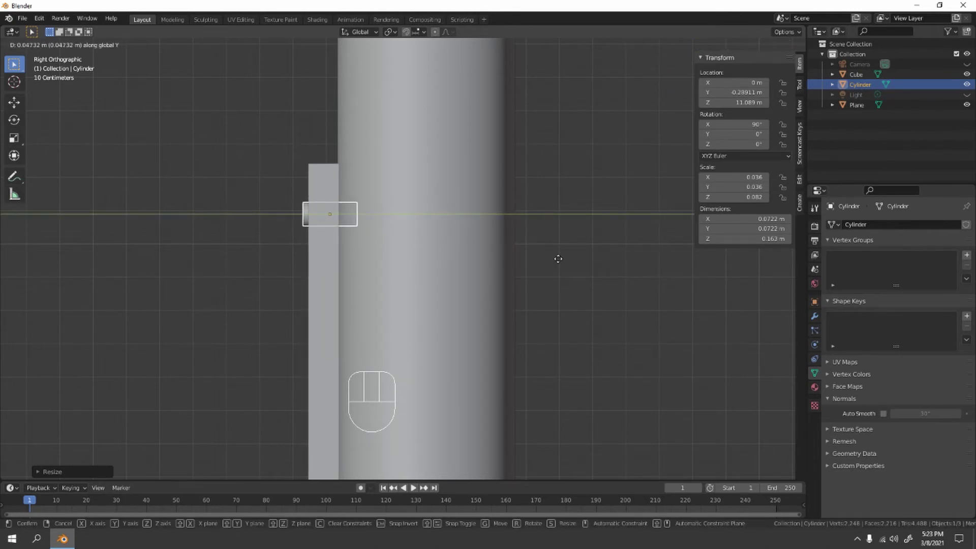
left_click(558, 259)
- Duplicate the bolt straight down along Z to about 8.18 m, near the panel's lower edge
scroll(553, 254, "down", 3)
middle_click_drag(528, 268, 535, 66, "shift")
scroll(435, 219, "down", 5)
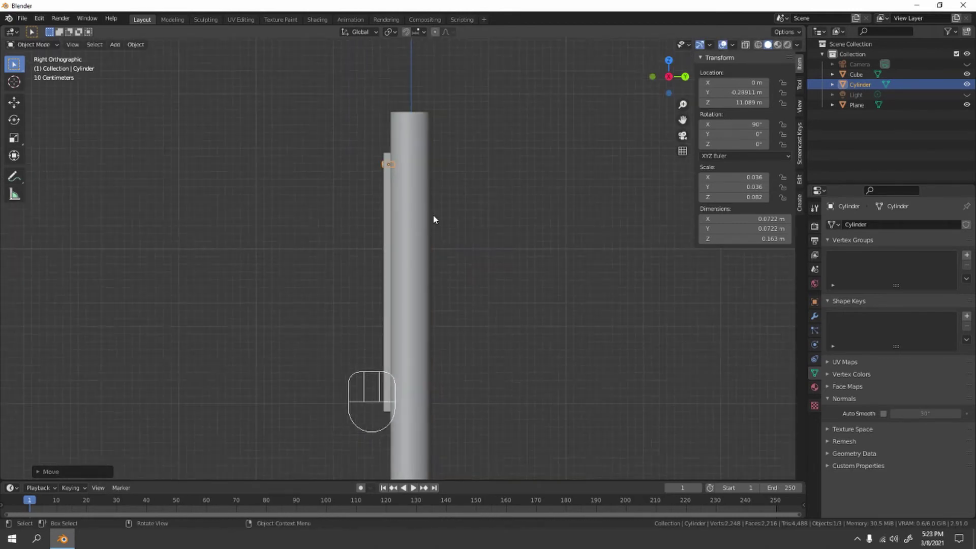
key("shift+d")
key("z")
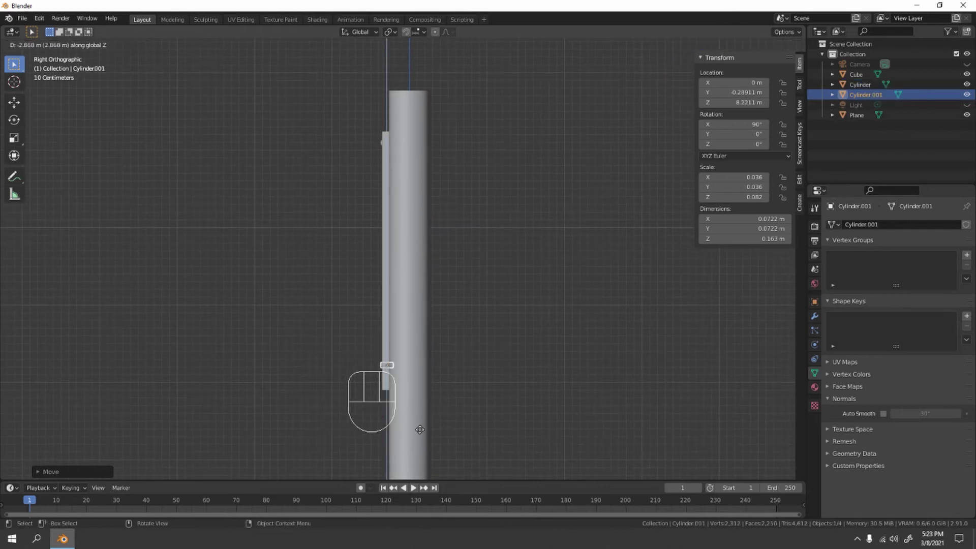
left_click(417, 430)
- Set the lower bolt to smooth shading and enable Auto Smooth for its normals
scroll(220, 318, "down", 3)
middle_click_drag(220, 318, 390, 258)
middle_click_drag(388, 308, 296, 316)
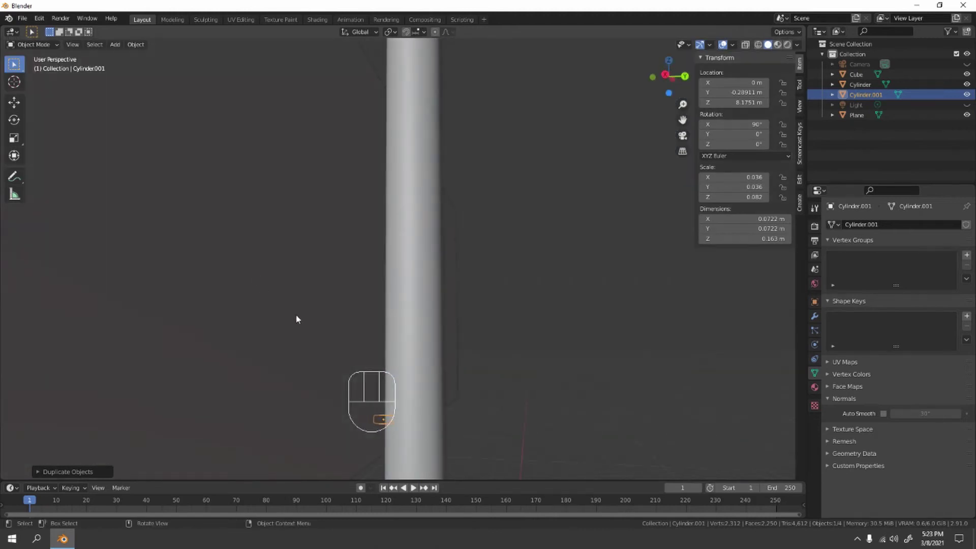
right_click(382, 418)
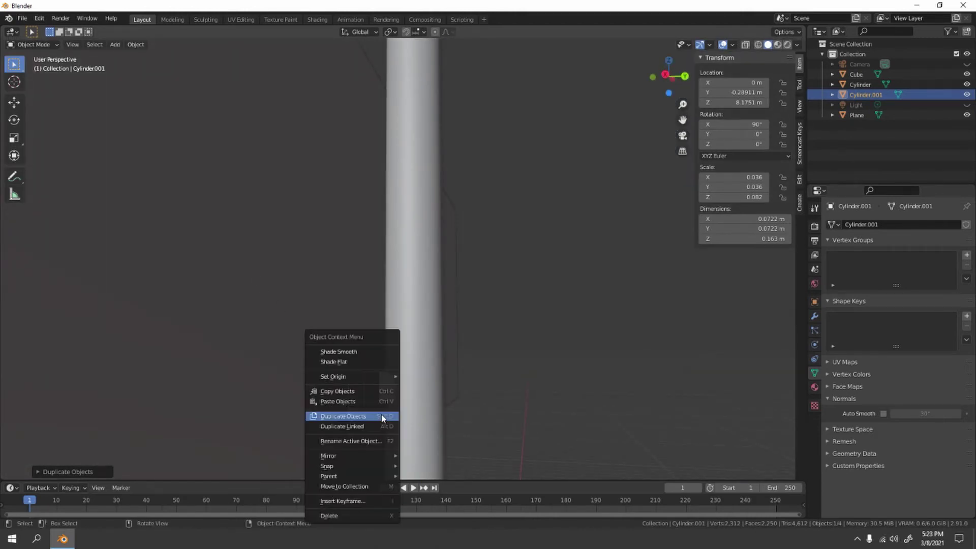
left_click(377, 352)
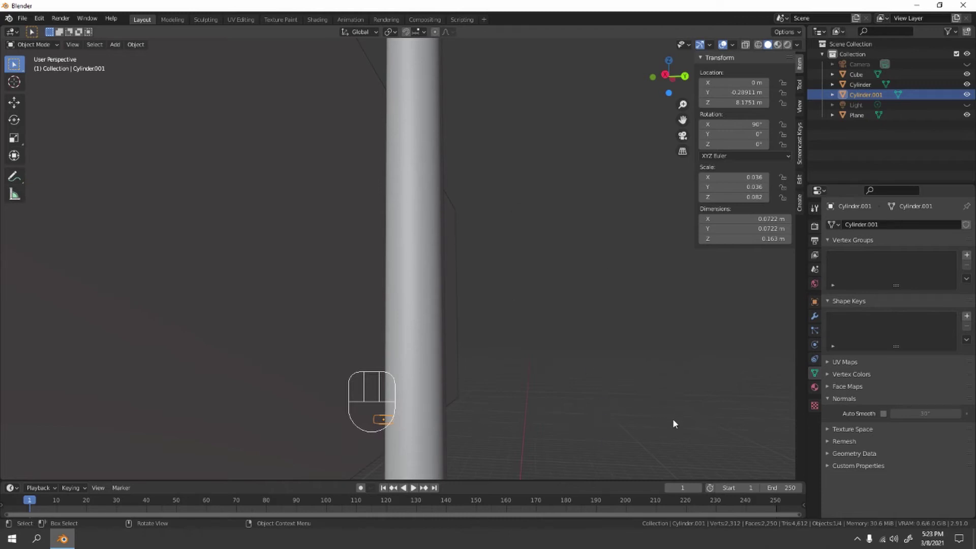
left_click(883, 413)
- Set the upper bolt to smooth shading and enable Auto Smooth for its normals
middle_click_drag(454, 256, 454, 417, "shift")
scroll(371, 322, "up", 4)
scroll(371, 322, "down", 4)
middle_click_drag(370, 321, 447, 315)
scroll(385, 292, "up", 5)
middle_click_drag(358, 294, 386, 313, "shift")
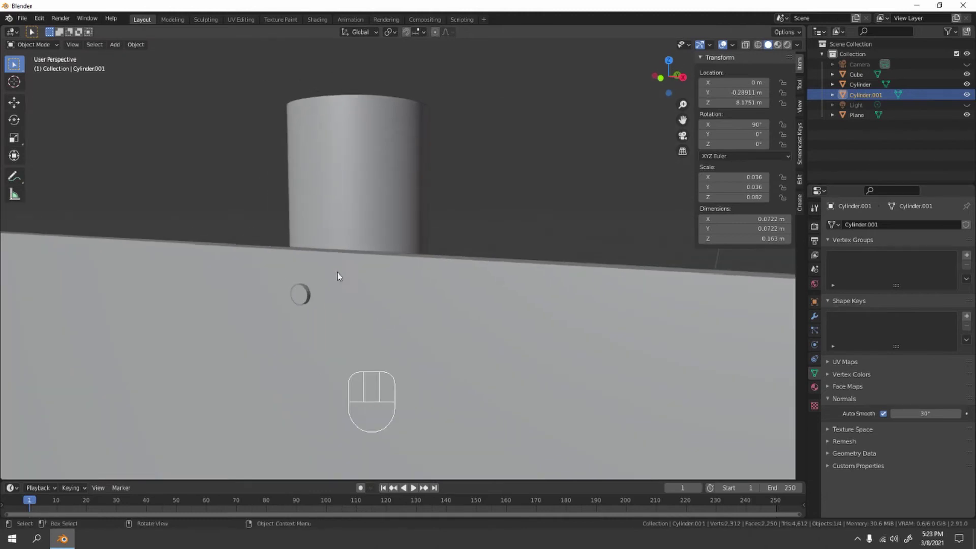
left_click(300, 294)
right_click(301, 294)
left_click(301, 295)
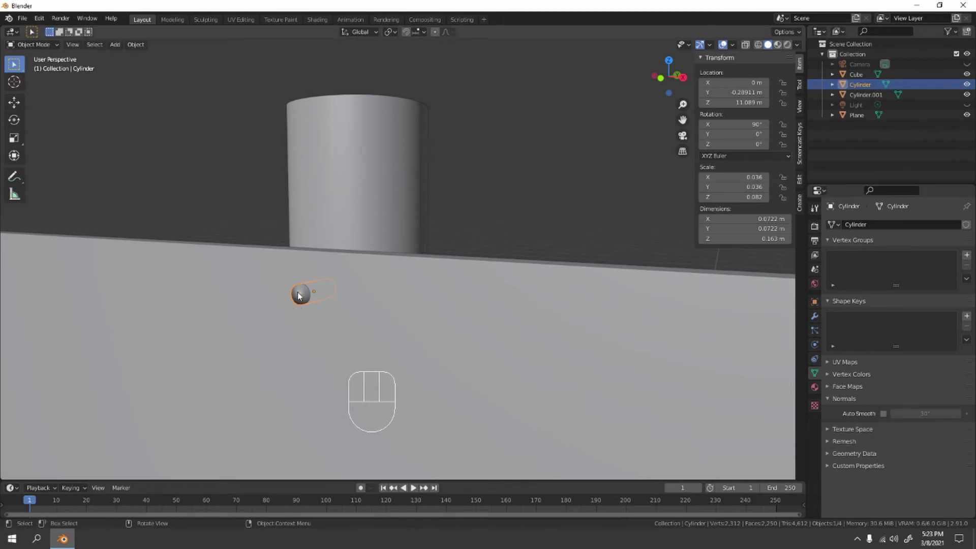
left_click(882, 414)
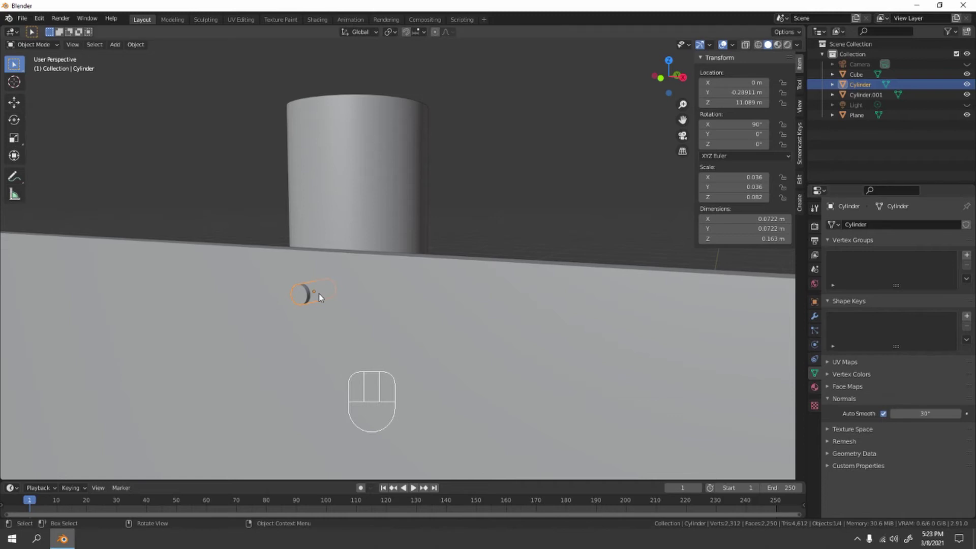
- Deselect the bolt and examine the signpost and both bolts from several angles
scroll(514, 160, "down", 5)
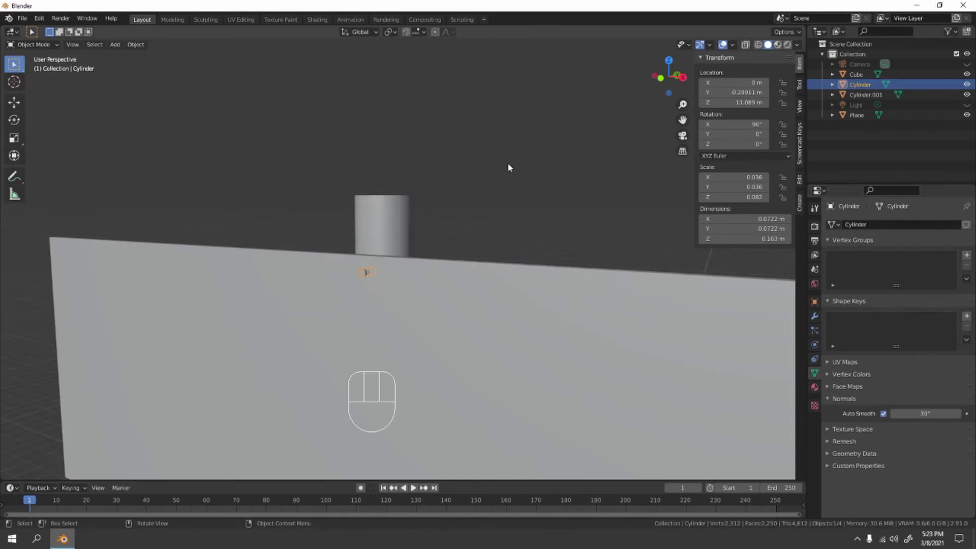
left_click(507, 164)
scroll(506, 165, "down", 6)
middle_click_drag(340, 244, 410, 303)
key("Tab")
key("Tab")
key("Tab")
key("Tab")
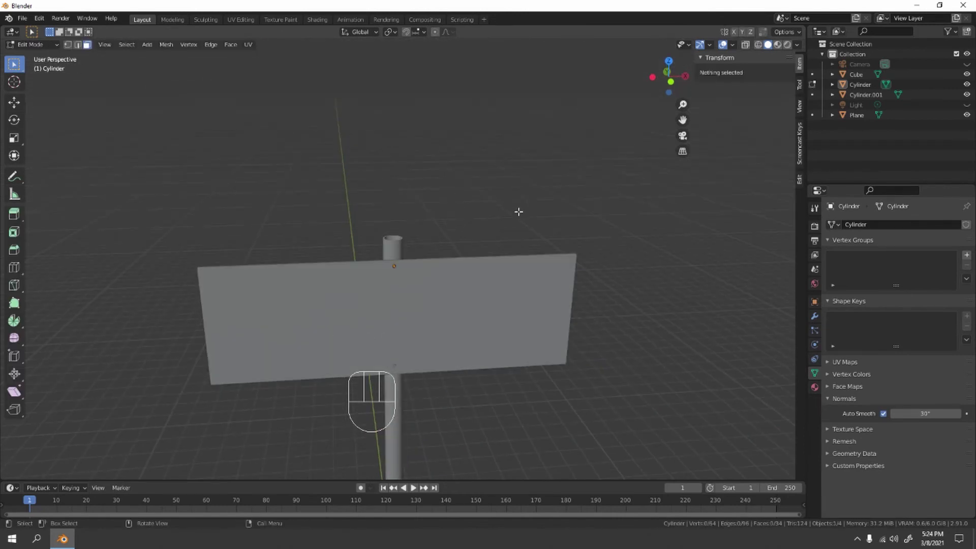
middle_click_drag(517, 212, 437, 187)
scroll(417, 226, "up", 8)
middle_click_drag(416, 228, 398, 144, "shift")
scroll(358, 235, "down", 6)
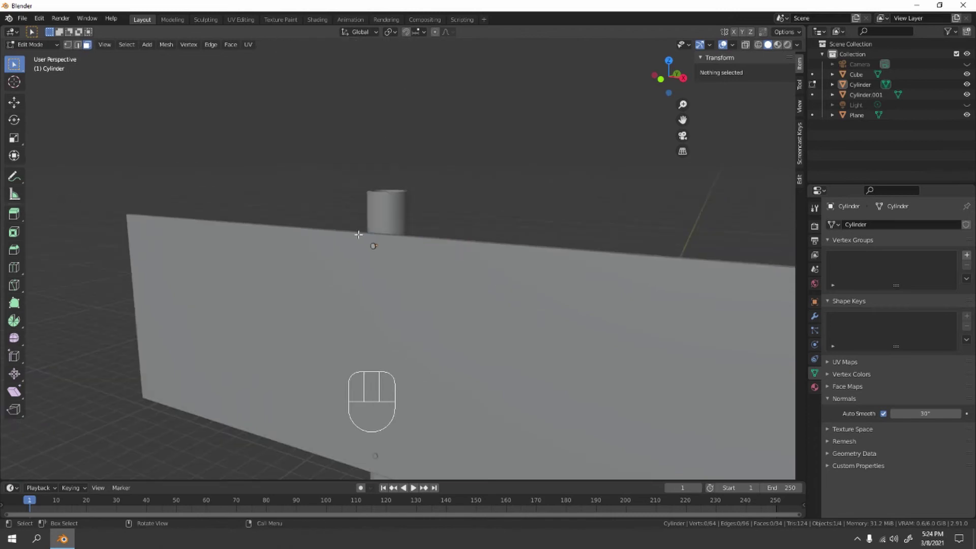
scroll(359, 235, "down", 7)
middle_click_drag(354, 254, 434, 320)
key("Tab")
middle_click_drag(528, 355, 385, 334)
middle_click_drag(423, 223, 429, 274)
scroll(475, 283, "up", 6)
scroll(552, 309, "down", 4)
- Select the sign panel and switch to the Shading workspace with the panel framed from the front
left_click(465, 312)
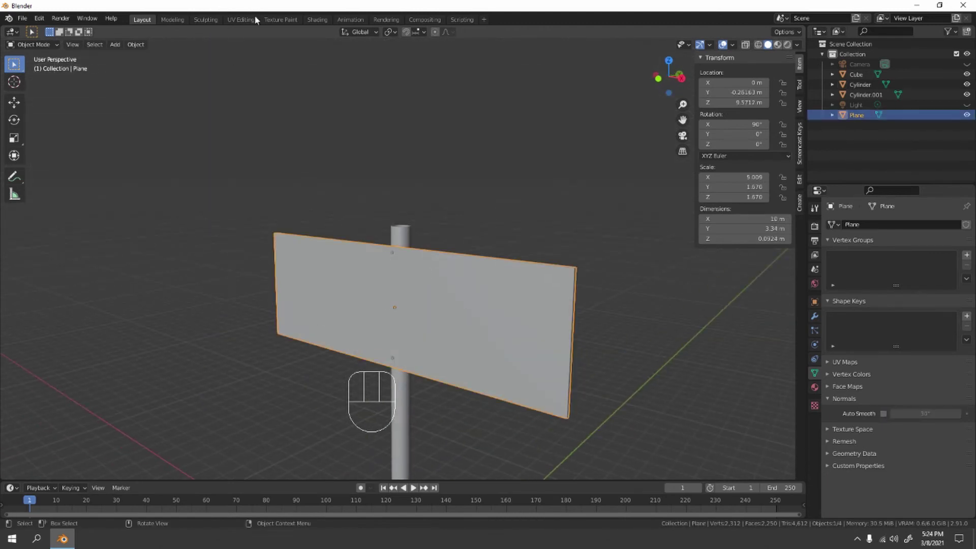
left_click(323, 20)
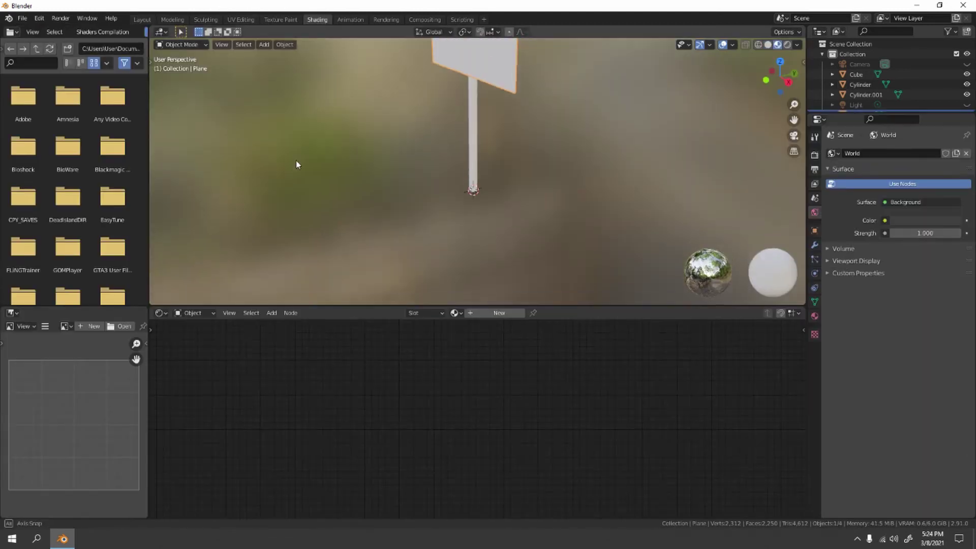
scroll(442, 275, "up", 4)
middle_click_drag(447, 252, 514, 218, "shift")
scroll(376, 231, "up", 3)
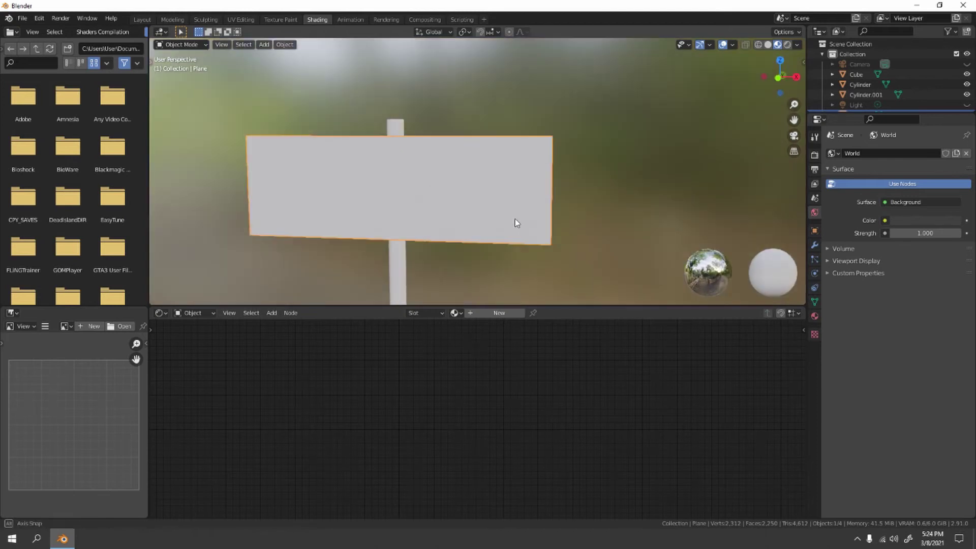
- Enter Edit Mode on the sign panel, create its first material and add a second, empty material slot
left_click(502, 266)
left_click(517, 175)
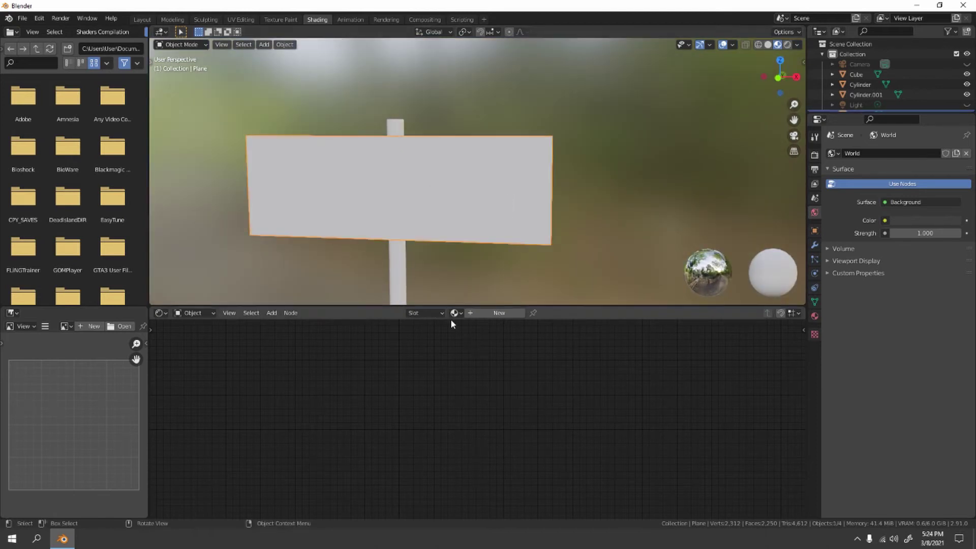
middle_click_drag(462, 179, 407, 154)
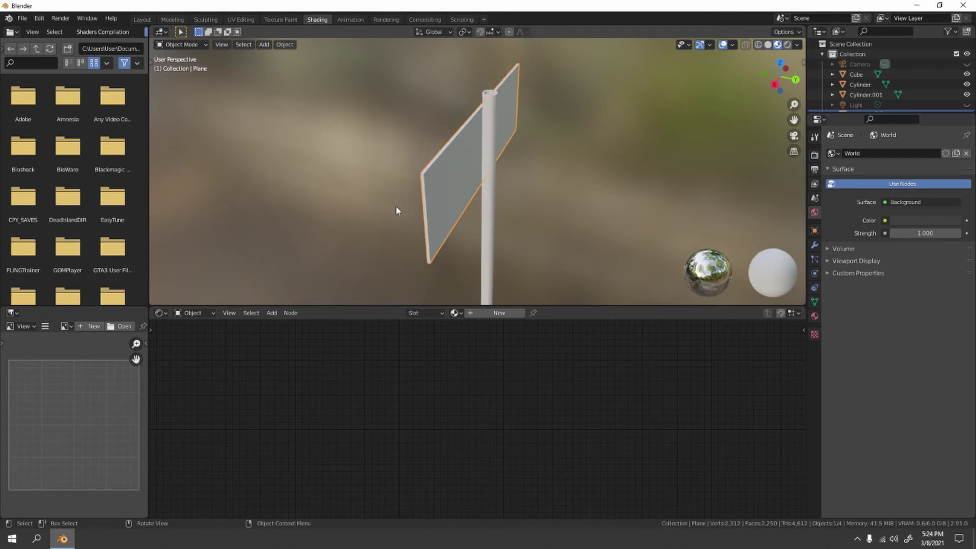
middle_click_drag(396, 208, 483, 216)
scroll(483, 215, "up", 4)
scroll(490, 275, "down", 4)
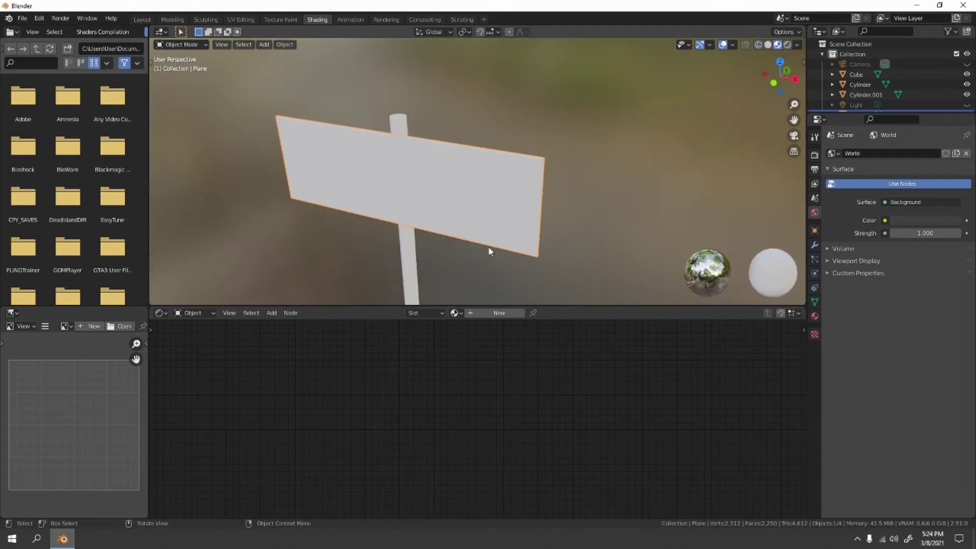
key("Tab")
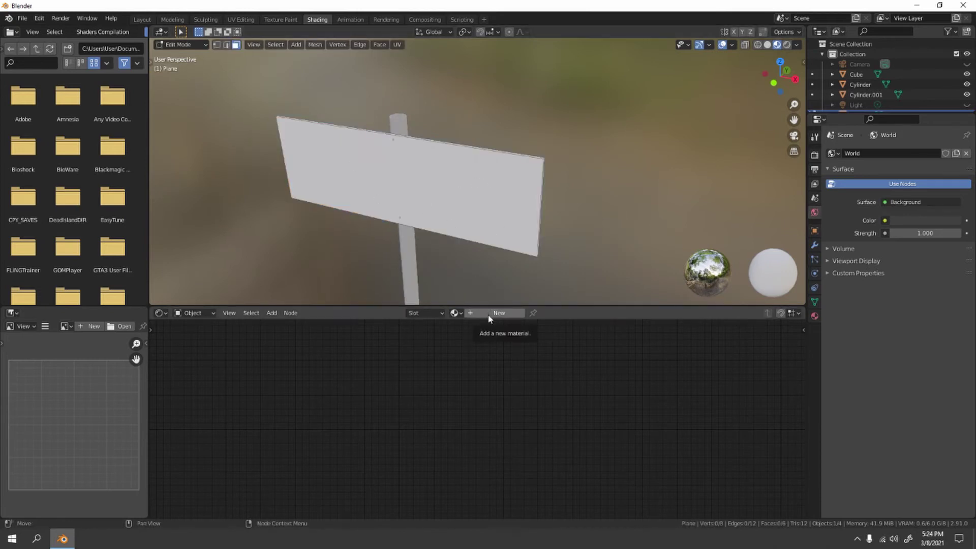
left_click(425, 313)
left_click(503, 312)
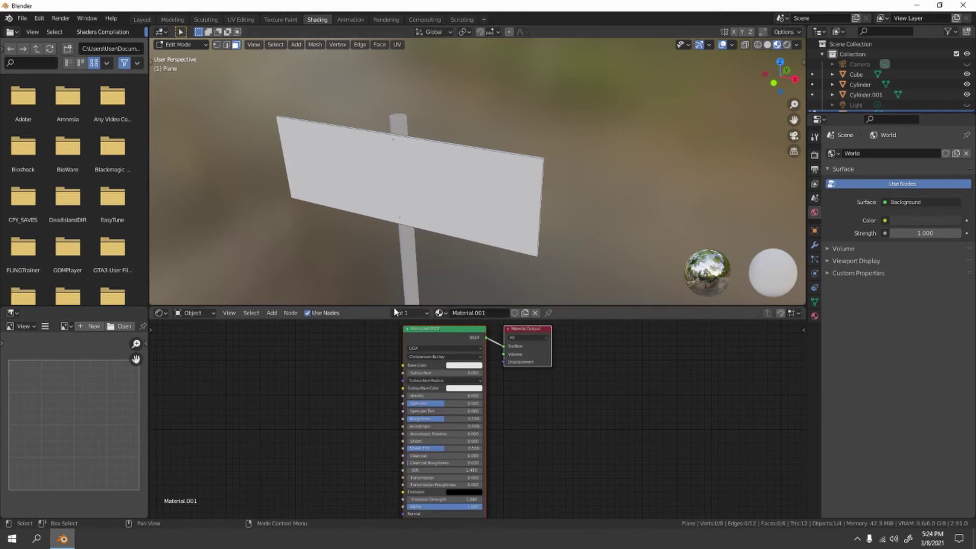
left_click(413, 312)
left_click(466, 333)
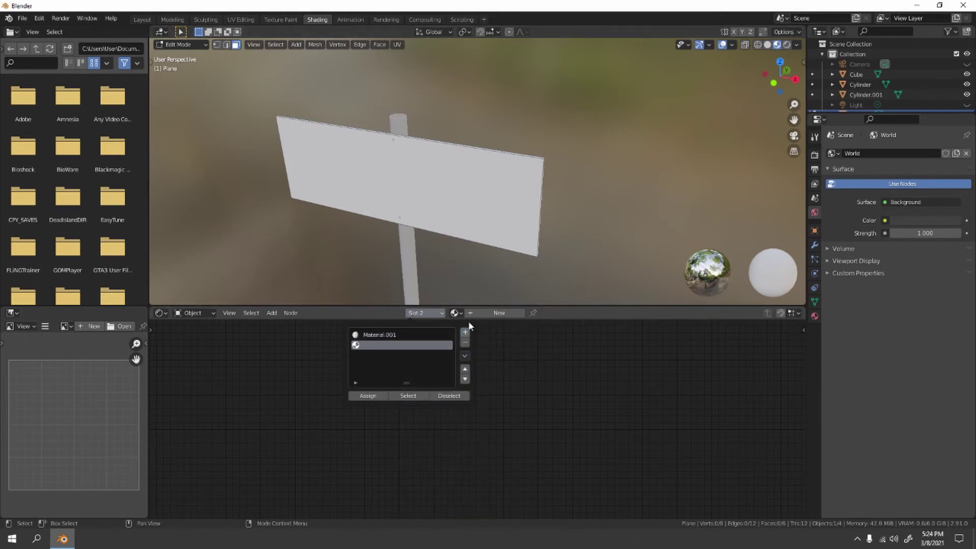
- Select only the large front face of the sign panel
left_click(481, 224)
middle_click_drag(480, 223, 471, 220)
scroll(470, 220, "up", 2)
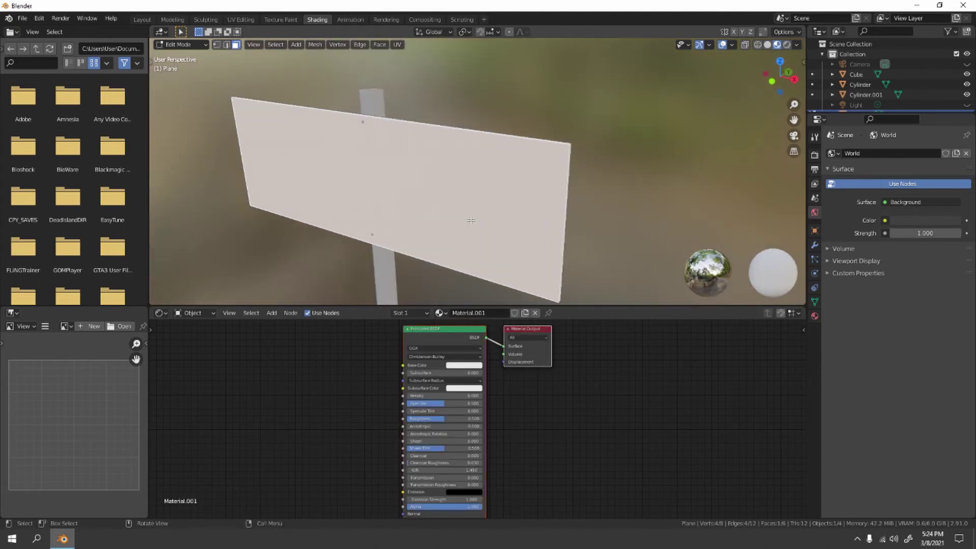
scroll(471, 220, "down", 2)
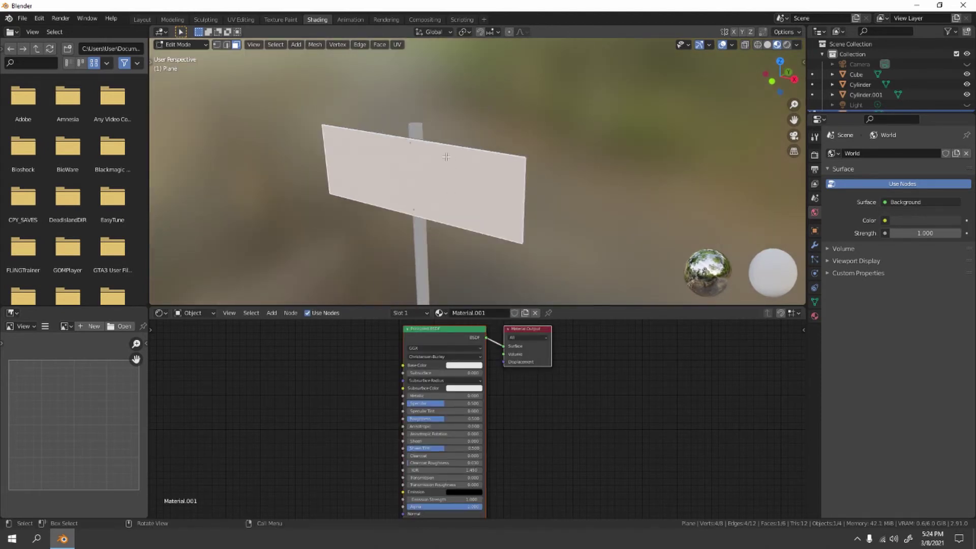
left_click(333, 221)
left_click(402, 174)
scroll(427, 209, "up", 3)
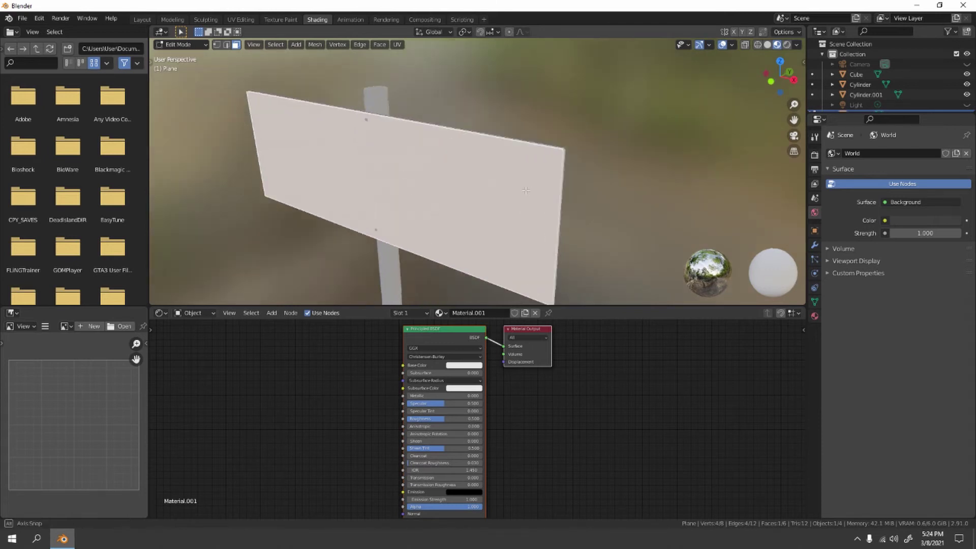
middle_click_drag(527, 188, 478, 196)
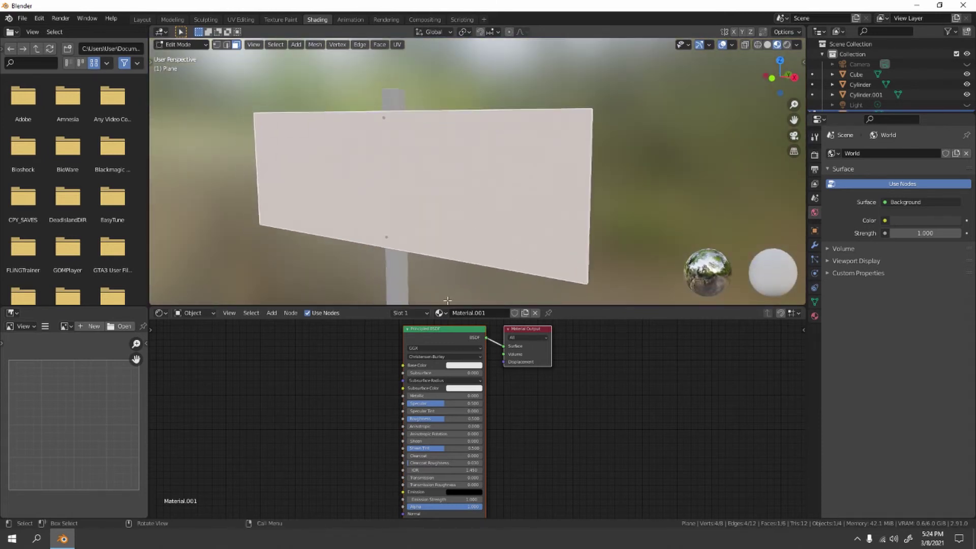
- Create a new material in the panel's second slot and assign it to the selected front face
left_click(421, 313)
left_click(396, 346)
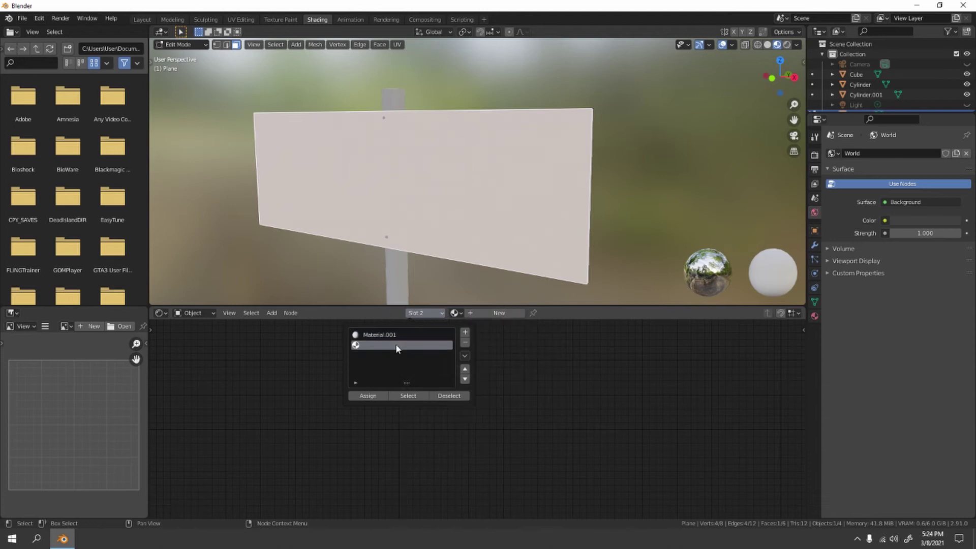
left_click(494, 314)
left_click(493, 314)
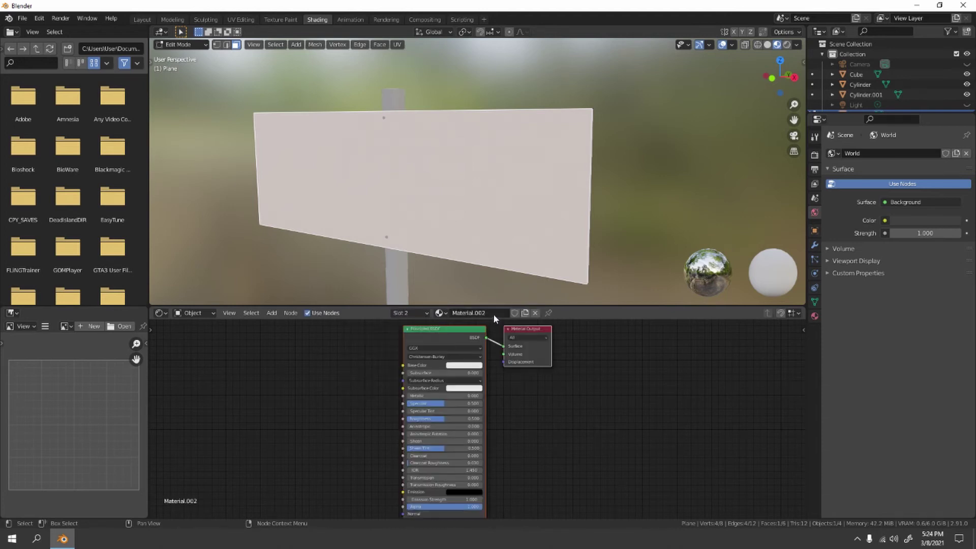
left_click(423, 313)
left_click(373, 395)
- Deselect the front face and examine the panel and post from the front, the side and below
scroll(514, 228, "down", 5)
middle_click_drag(517, 201, 576, 232)
scroll(581, 169, "up", 6)
middle_click_drag(582, 169, 529, 128)
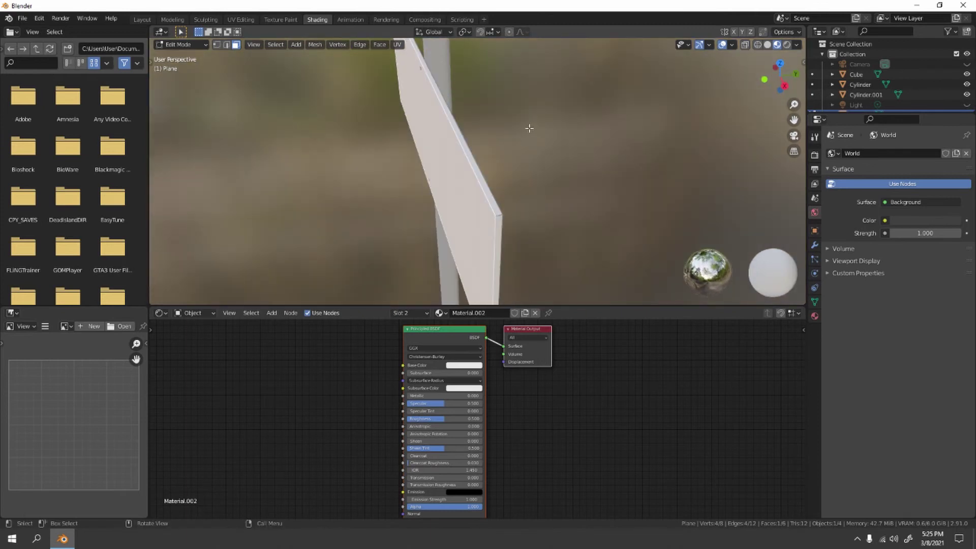
left_click(528, 128)
scroll(506, 171, "down", 6)
middle_click_drag(447, 218, 518, 166)
scroll(484, 196, "up", 2)
scroll(483, 174, "down", 4)
scroll(519, 167, "up", 7)
middle_click_drag(477, 208, 513, 288, "shift")
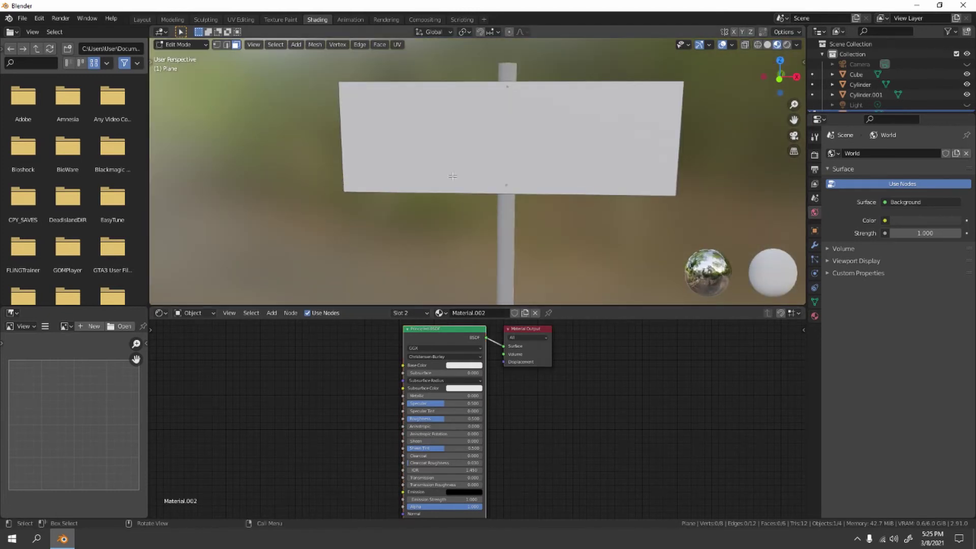
scroll(460, 149, "down", 3)
middle_click_drag(588, 159, 462, 96)
scroll(462, 96, "up", 3)
- Return to Object Mode and set the post material's metallic to 1, specular to about 0.49 and roughness to about 0.6
key("Tab")
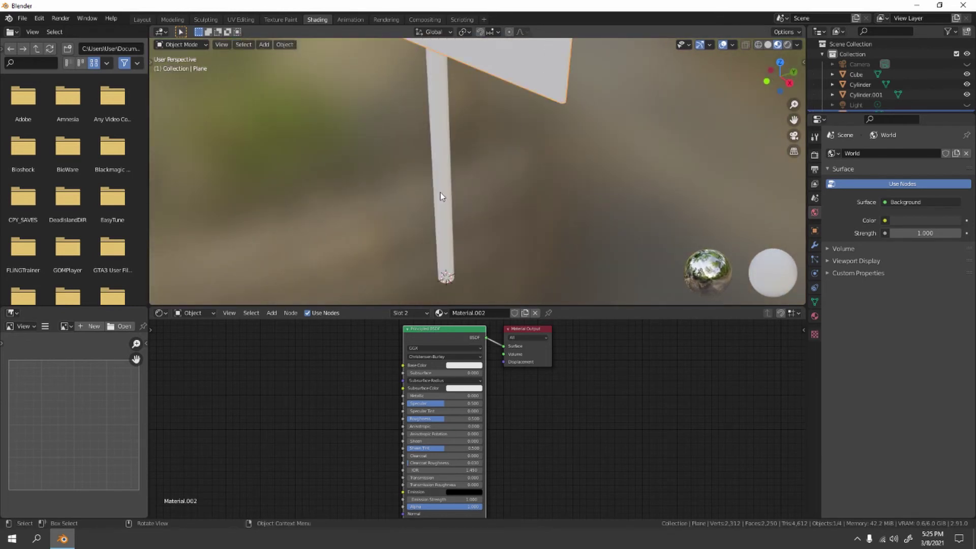
left_click(440, 192)
left_click(460, 366)
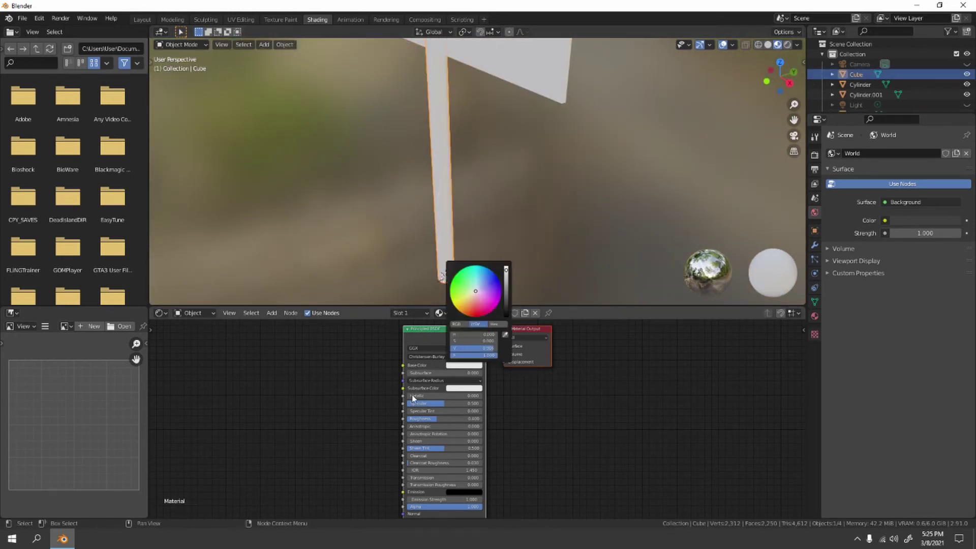
left_click_drag(440, 395, 512, 395)
left_click_drag(437, 404, 450, 419)
left_click(547, 197)
scroll(546, 198, "down", 4)
middle_click_drag(543, 201, 445, 267)
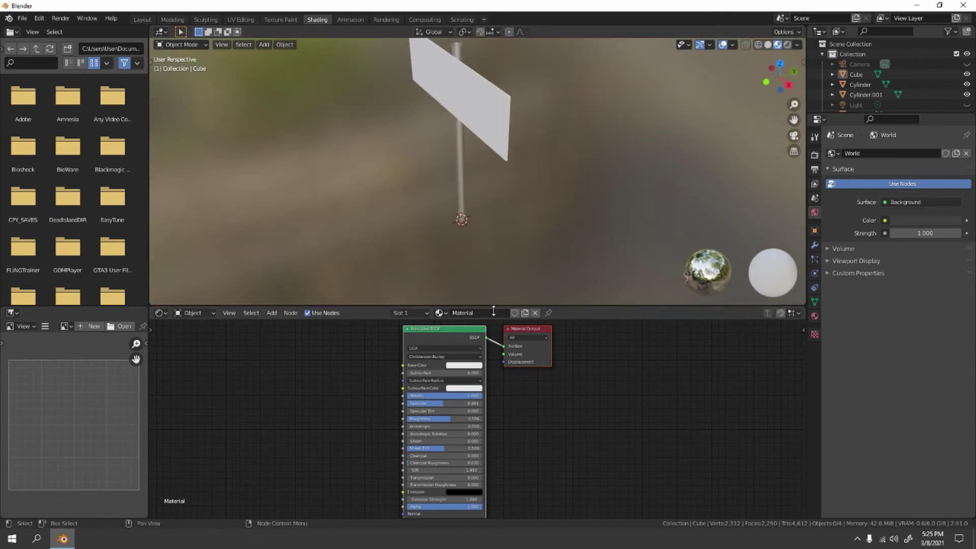
- Select the sign panel and make its first material, Material.001, the active one
scroll(483, 179, "up", 5)
middle_click_drag(480, 180, 473, 296, "shift")
scroll(463, 194, "down", 5)
mouse_move(463, 194)
middle_mouse_down()
mouse_move(495, 105)
mouse_move(457, 211)
middle_mouse_up()
left_click(460, 169)
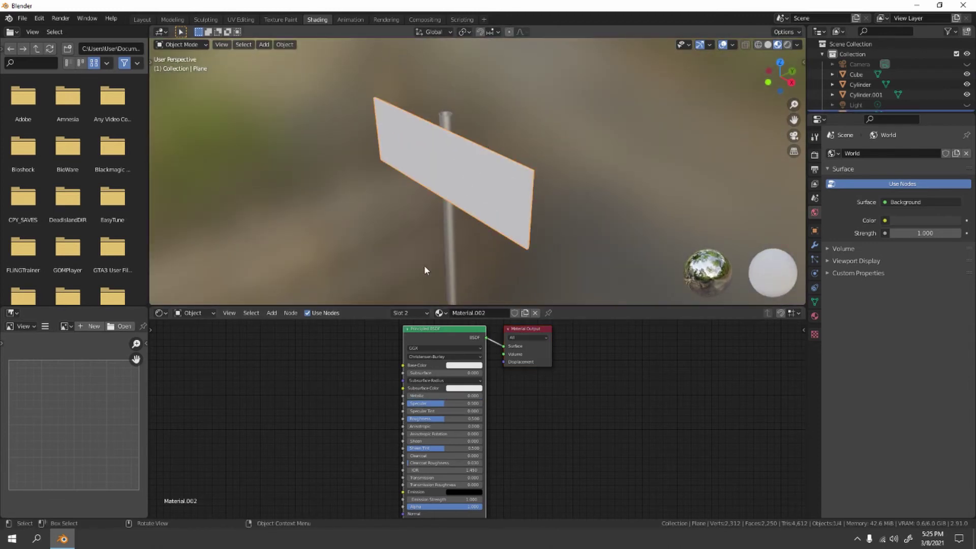
left_click(412, 313)
left_click(407, 333)
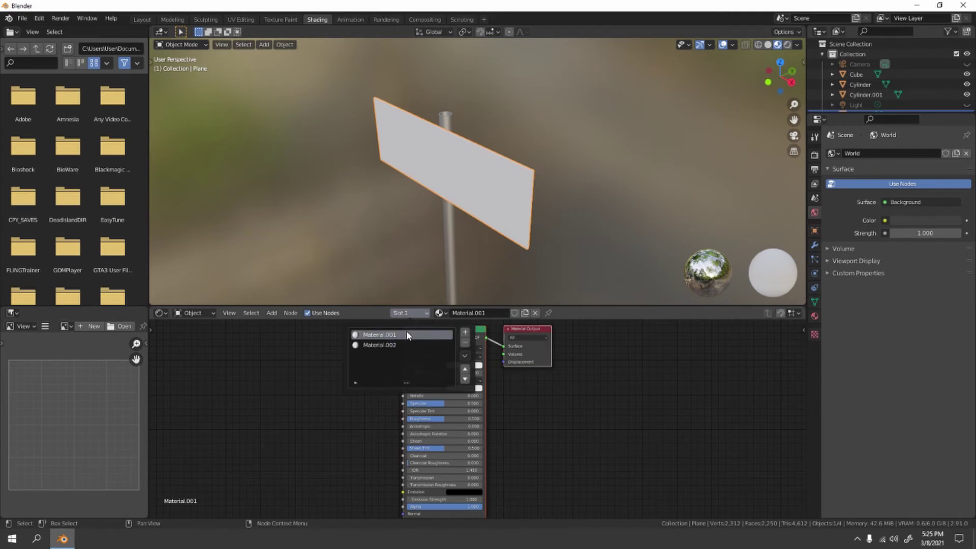
- Set the base colour of the panel's first material to a bright, saturated green
middle_click_drag(521, 162, 478, 152)
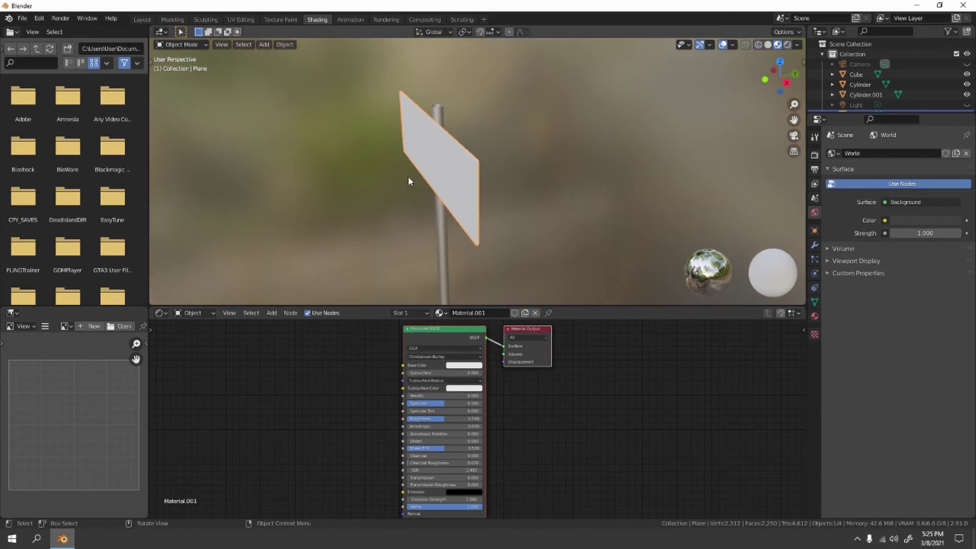
middle_click_drag(391, 226, 565, 211)
scroll(472, 186, "up", 5)
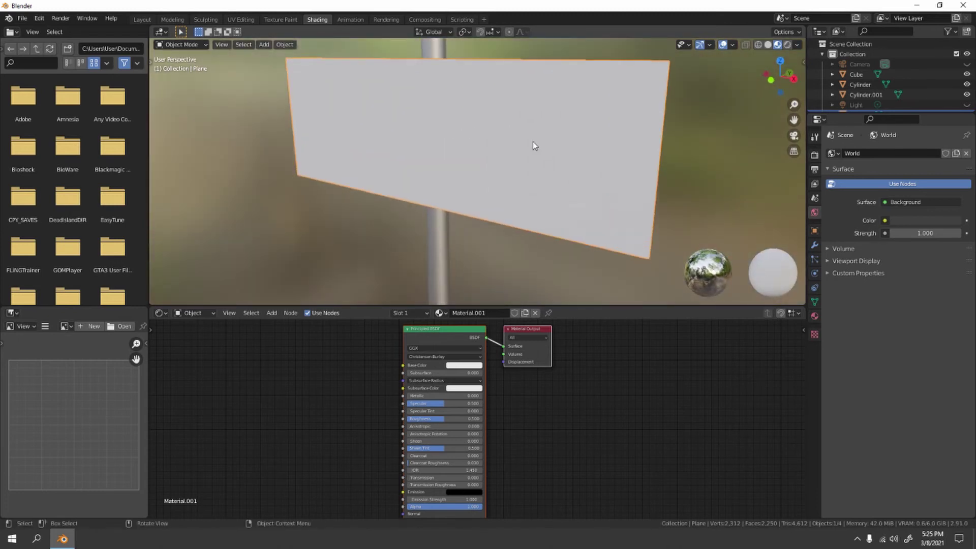
scroll(531, 153, "down", 3)
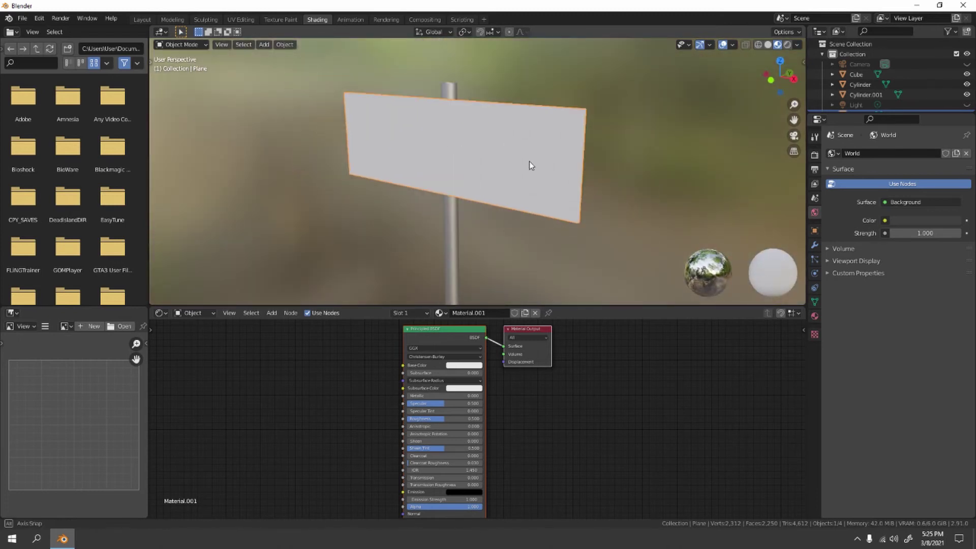
left_click(460, 365)
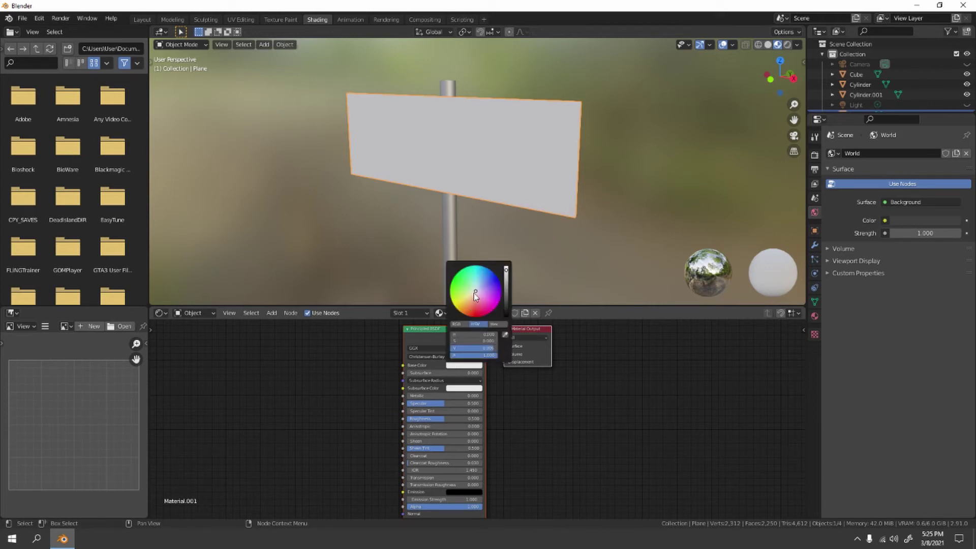
left_click_drag(478, 290, 450, 283)
- Darken the panel's green base colour to a value of about 0.42 and deselect the panel
middle_click_drag(630, 137, 494, 153)
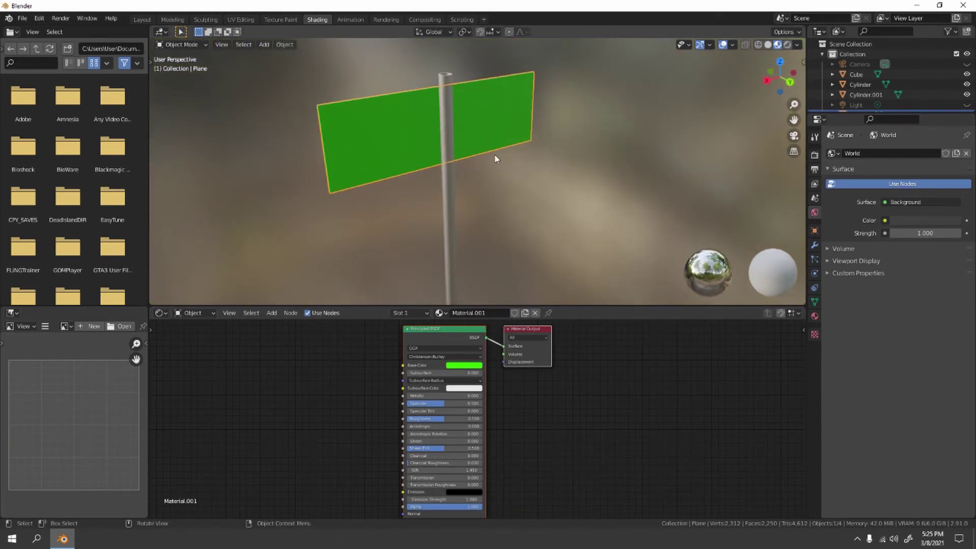
left_click(477, 365)
mouse_move(506, 275)
left_mouse_down()
mouse_move(506, 302)
mouse_move(506, 291)
left_mouse_up()
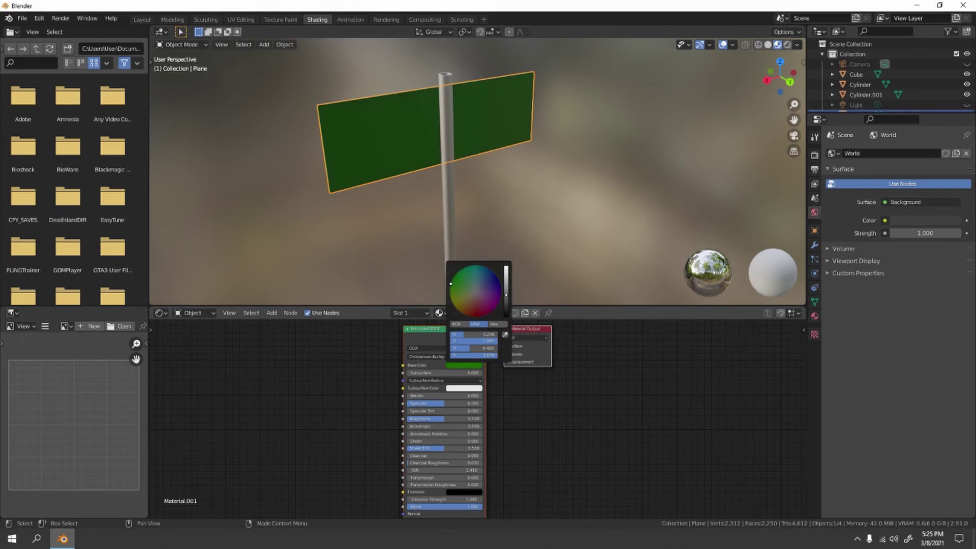
left_click(562, 202)
- Examine the whole signpost from the front and back, comparing the panel's two material sides
scroll(562, 202, "down", 5)
middle_click_drag(500, 224, 619, 213)
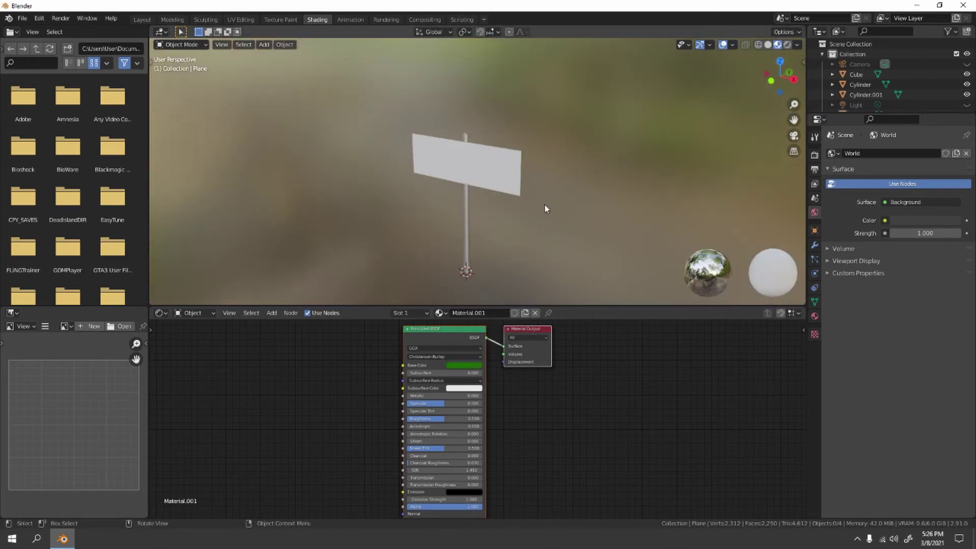
scroll(529, 196, "up", 7)
scroll(526, 196, "down", 10)
middle_click_drag(505, 188, 435, 218)
scroll(409, 174, "up", 9)
scroll(453, 203, "down", 4)
scroll(460, 212, "up", 5)
scroll(462, 210, "down", 4)
- Set the green material's metallic to about 0.79, specular to about 0.77 and roughness to about 0.77
left_click(464, 364)
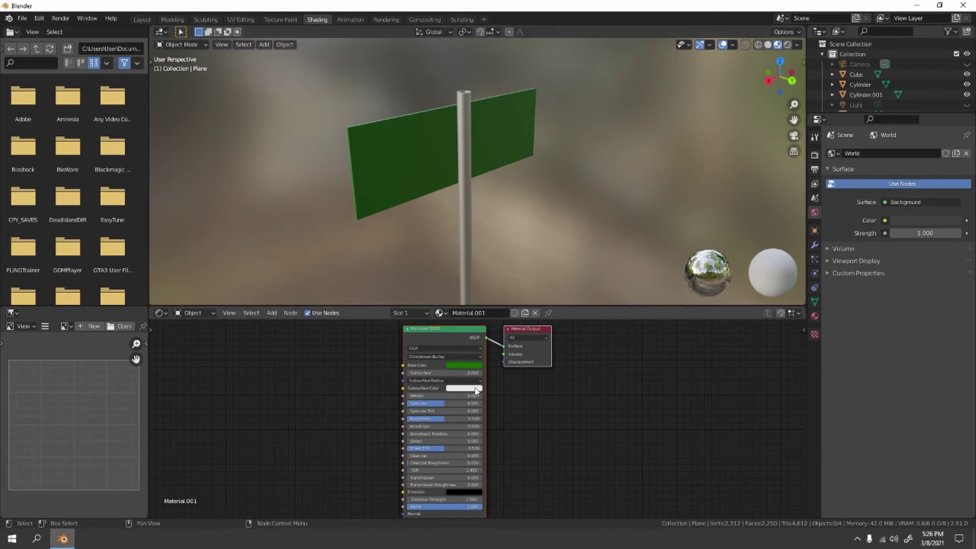
left_click_drag(436, 395, 480, 395)
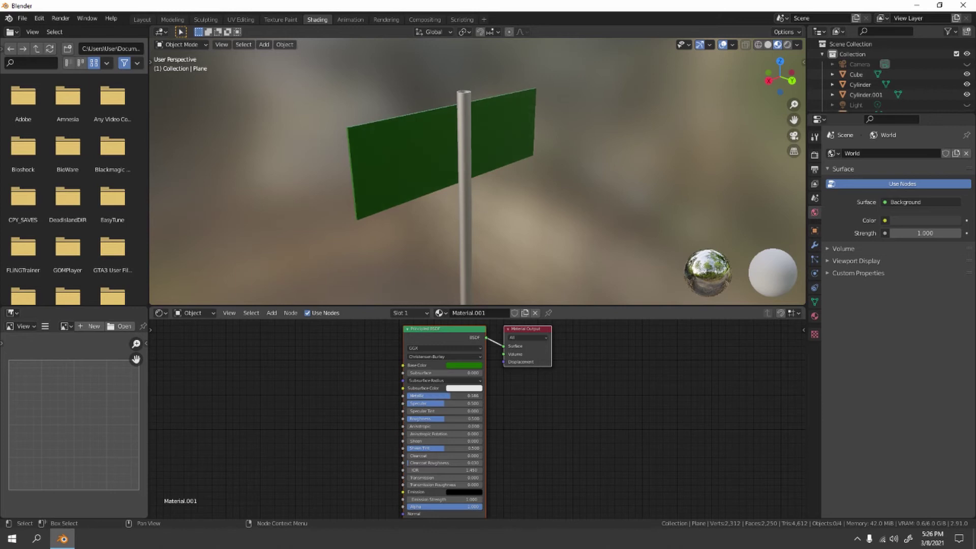
scroll(422, 142, "up", 3)
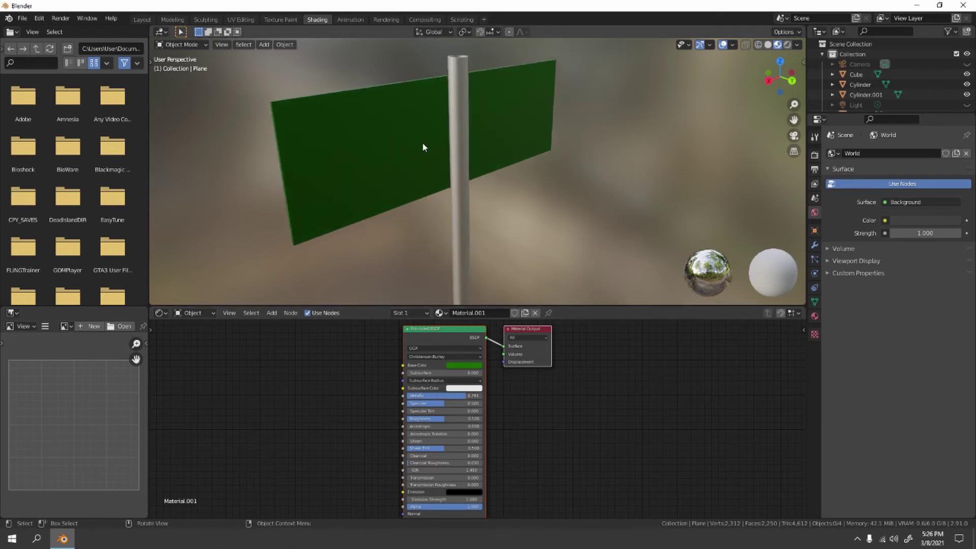
middle_click_drag(423, 148, 452, 179, "shift")
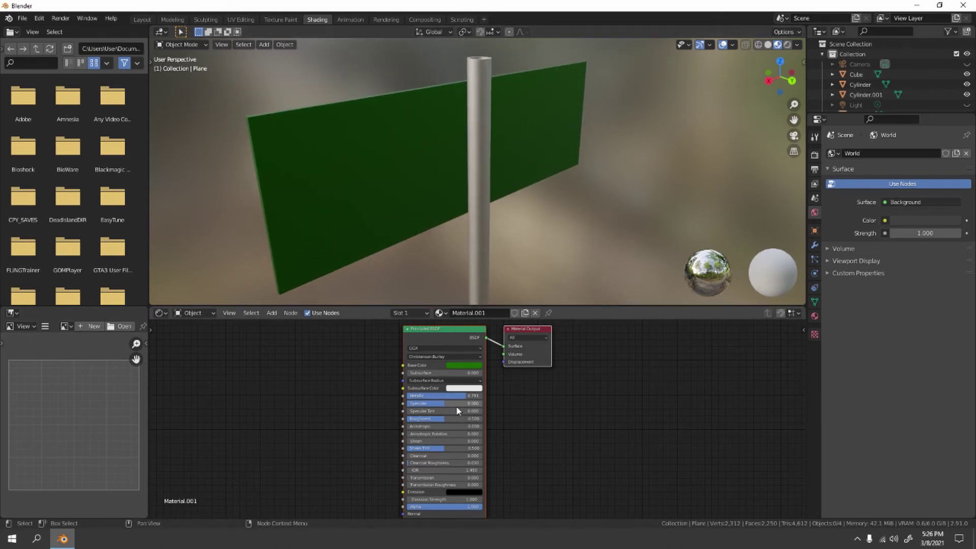
left_click_drag(456, 404, 421, 404)
mouse_move(445, 419)
left_mouse_down()
mouse_move(407, 419)
mouse_move(439, 418)
left_mouse_up()
- Dismiss the Clean Master pop-up and examine the panel's front face and green edges from several angles
scroll(563, 248, "down", 6)
middle_click_drag(465, 252, 565, 240)
scroll(565, 244, "up", 5)
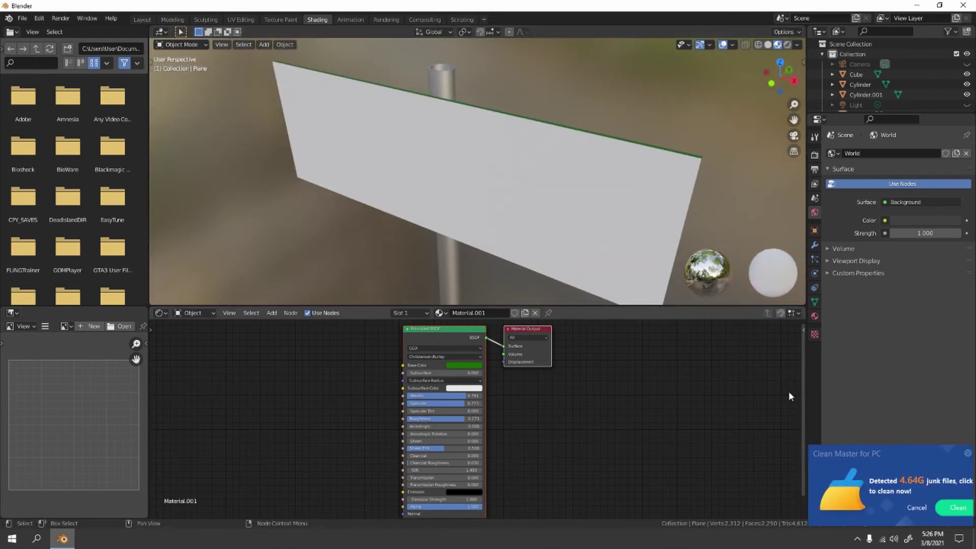
left_click(965, 452)
scroll(537, 191, "down", 3)
middle_click_drag(537, 191, 455, 190)
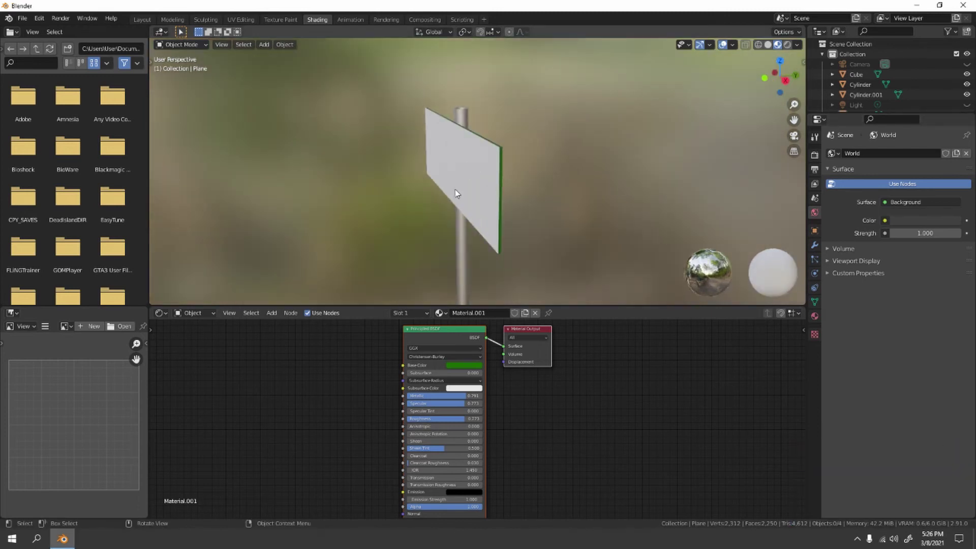
scroll(456, 190, "up", 2)
middle_click_drag(414, 294, 474, 195)
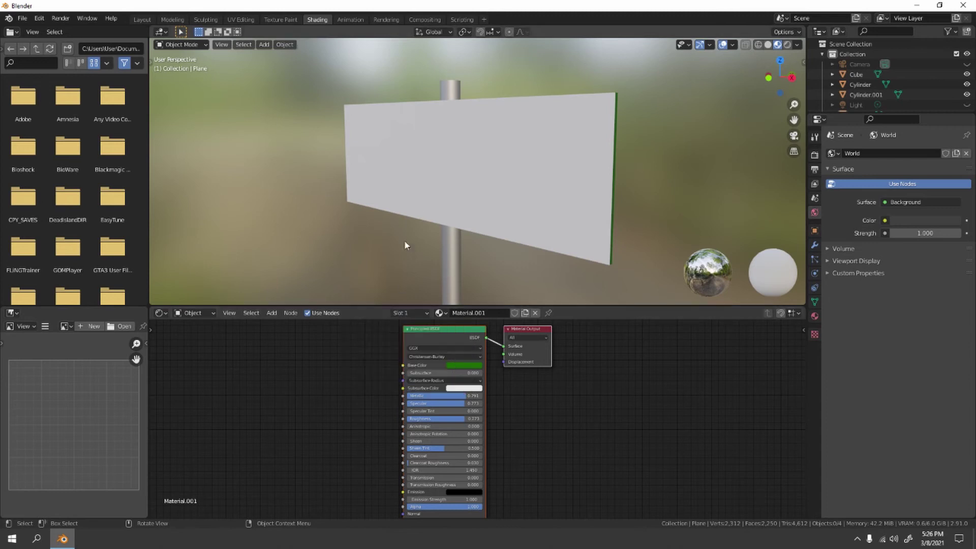
scroll(435, 161, "down", 3)
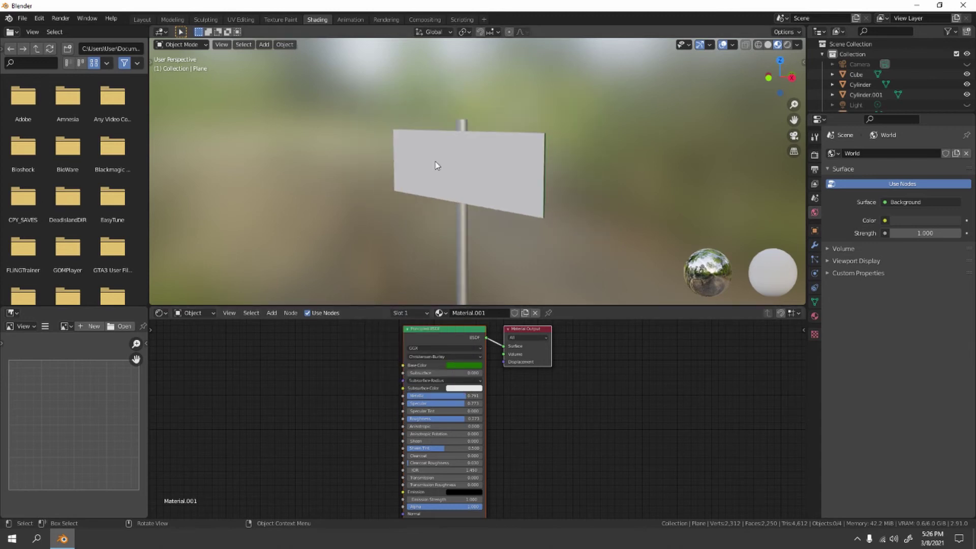
- Switch the shader editor to the panel's second material slot, Material.002, and delete its Principled BSDF node
left_click(414, 313)
left_click(407, 345)
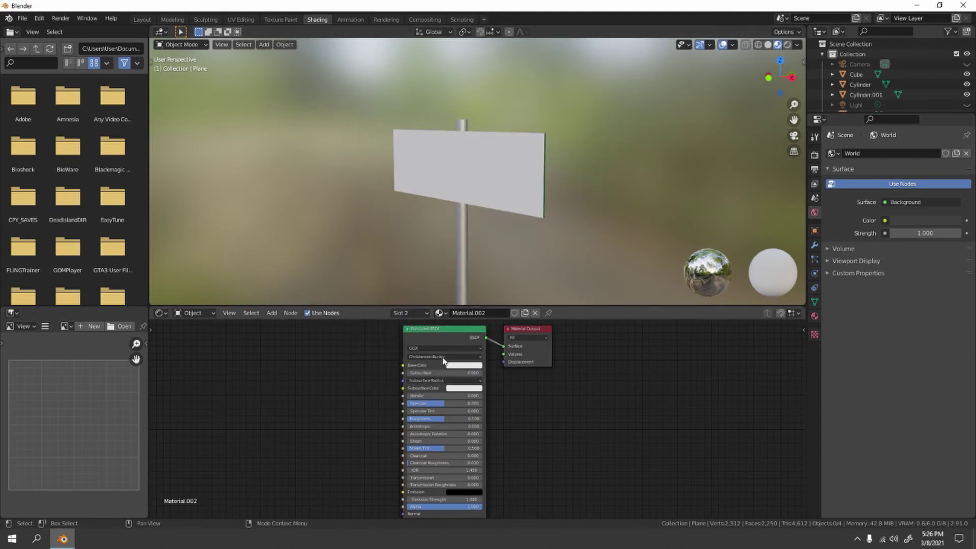
left_click(441, 332)
key("x")
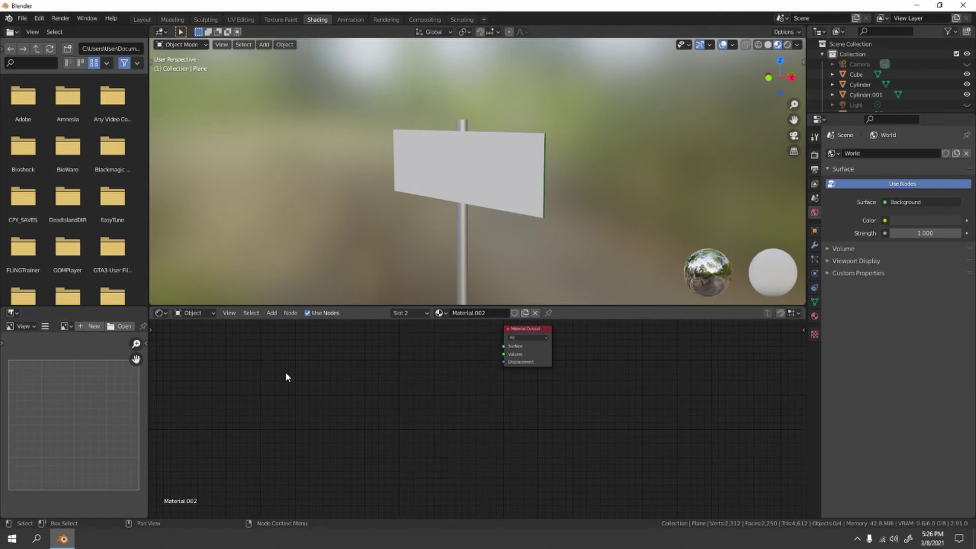
- Add an Image Texture node, link its Color output to the Material Output's Surface, and align it beside the output node
key("shift+a")
mouse_move(405, 455)
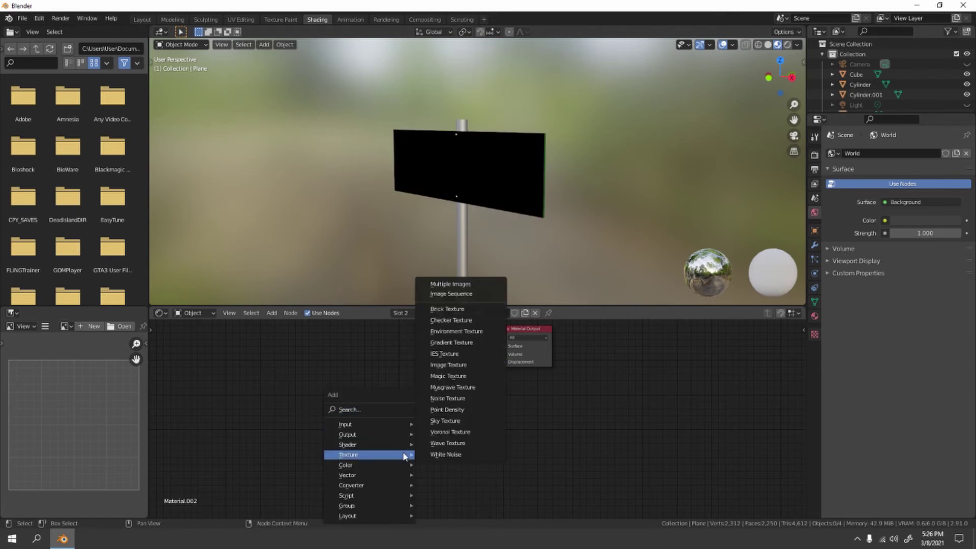
left_click(470, 365)
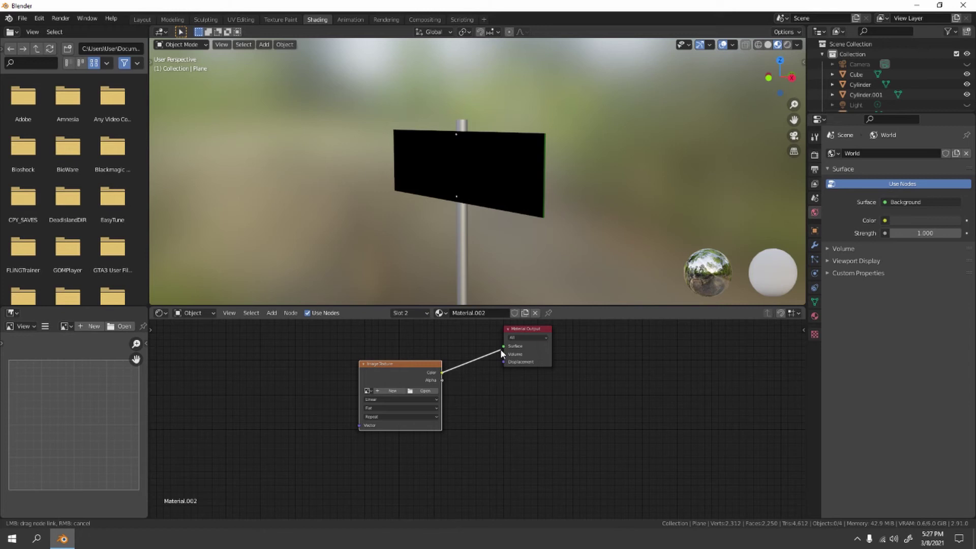
left_click_drag(500, 349, 501, 347)
left_click_drag(398, 375, 397, 354)
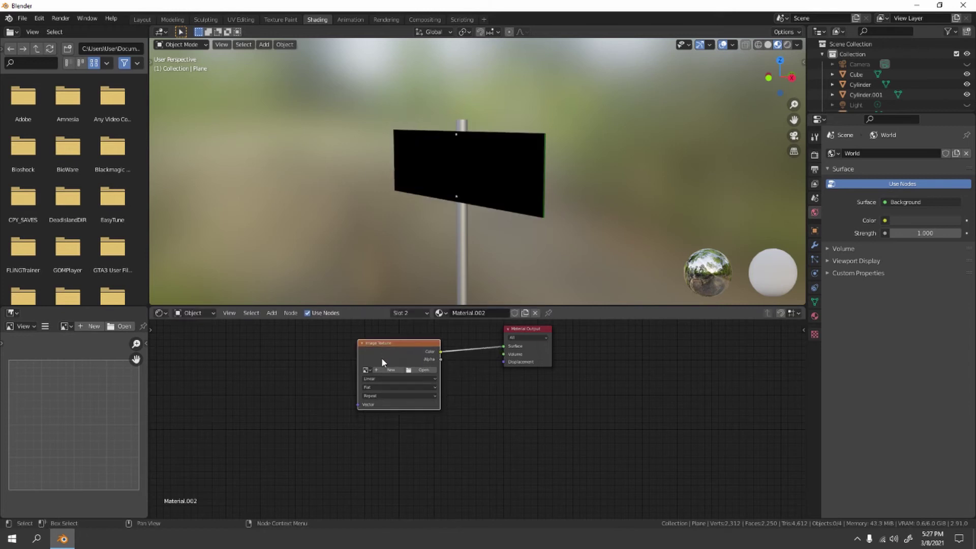
- Load Signfs.jpg from the MY THINGS (D:) drive into the Image Texture node
left_click(409, 370)
left_click(302, 168)
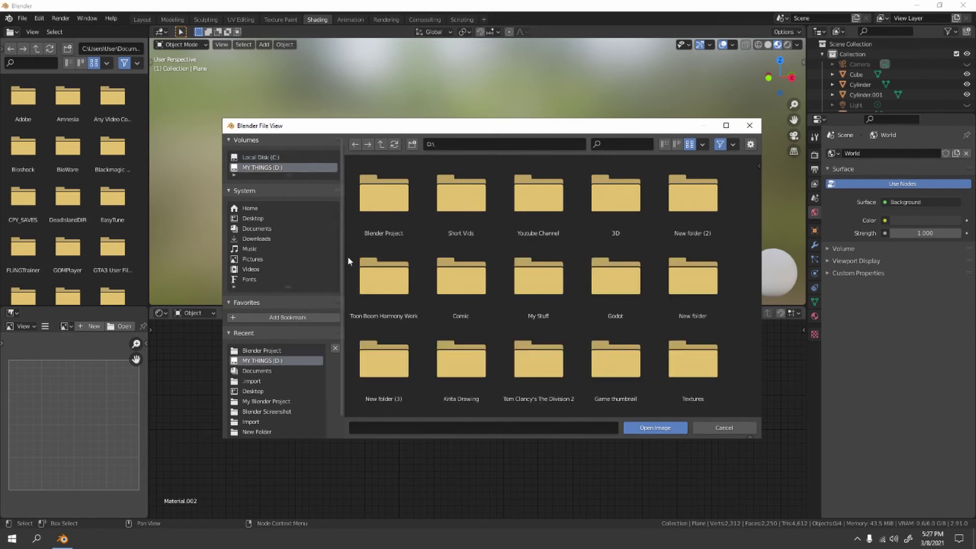
scroll(584, 270, "down", 10)
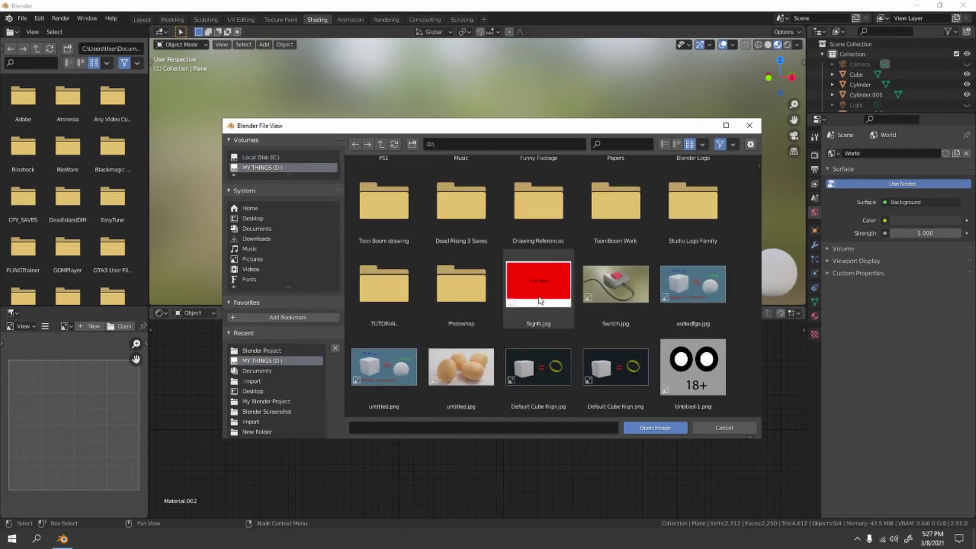
double_click(540, 299)
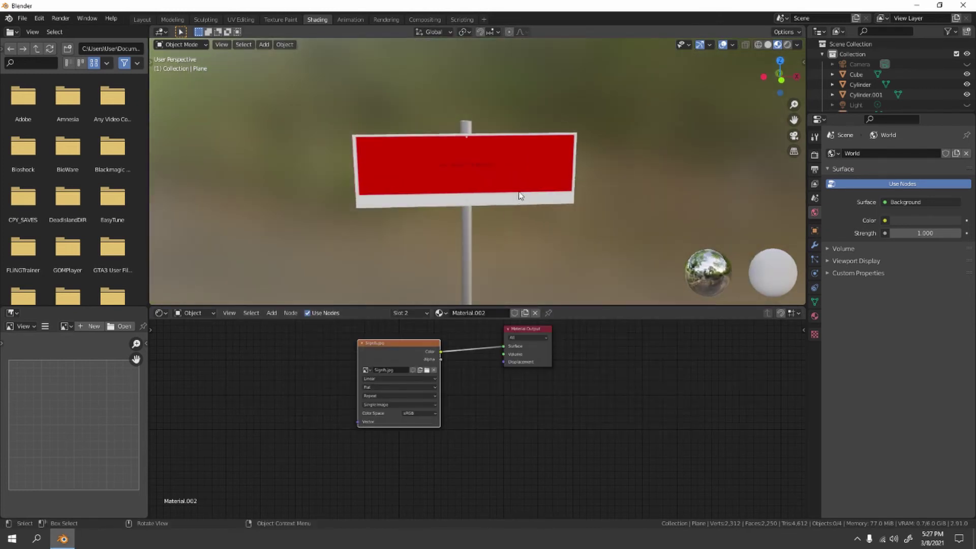
- Examine how the sign image sits on the panel's front face from straight ahead and close up
scroll(519, 196, "up", 4)
scroll(461, 134, "down", 6)
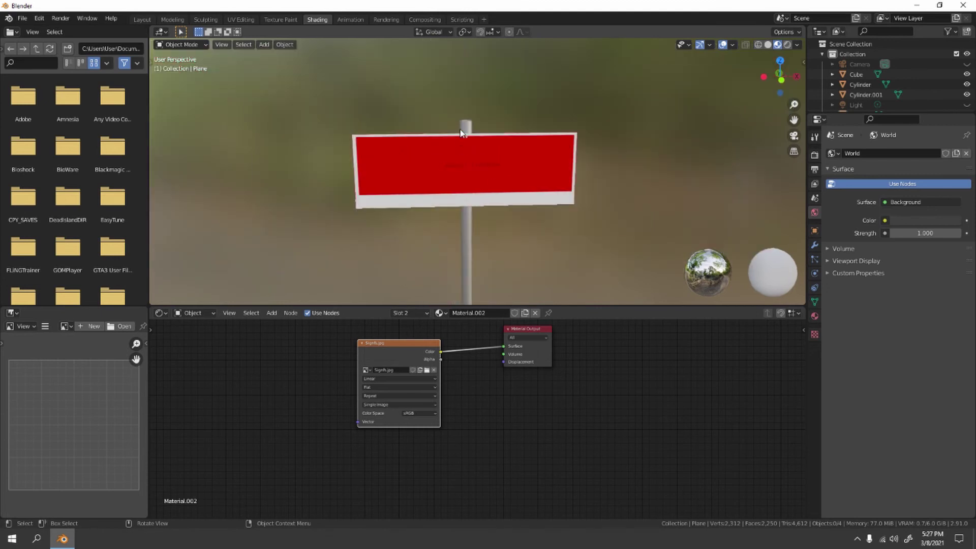
mouse_move(461, 134)
middle_mouse_down()
mouse_move(431, 142)
mouse_move(397, 129)
mouse_move(470, 157)
mouse_move(442, 113)
mouse_move(387, 135)
mouse_move(434, 135)
mouse_move(430, 116)
mouse_move(452, 136)
middle_mouse_up()
scroll(471, 157, "up", 4)
scroll(442, 114, "down", 2)
middle_click_drag(468, 170, 456, 144)
scroll(456, 144, "up", 1)
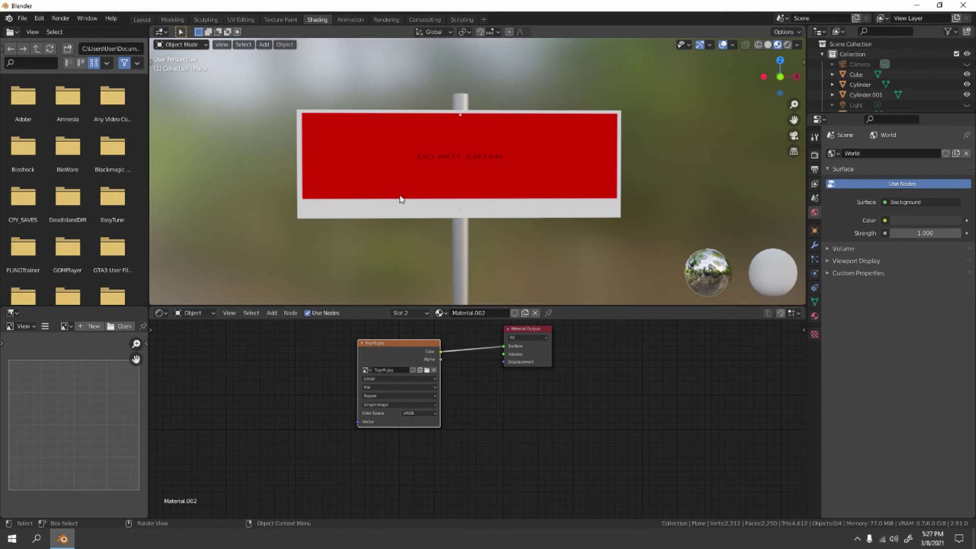
- Switch to the UV Editing workspace and select the whole panel mesh to show its UVs over the sign image
left_click(249, 22)
scroll(274, 193, "down", 9)
middle_click_drag(259, 263, 309, 248)
scroll(293, 265, "up", 2)
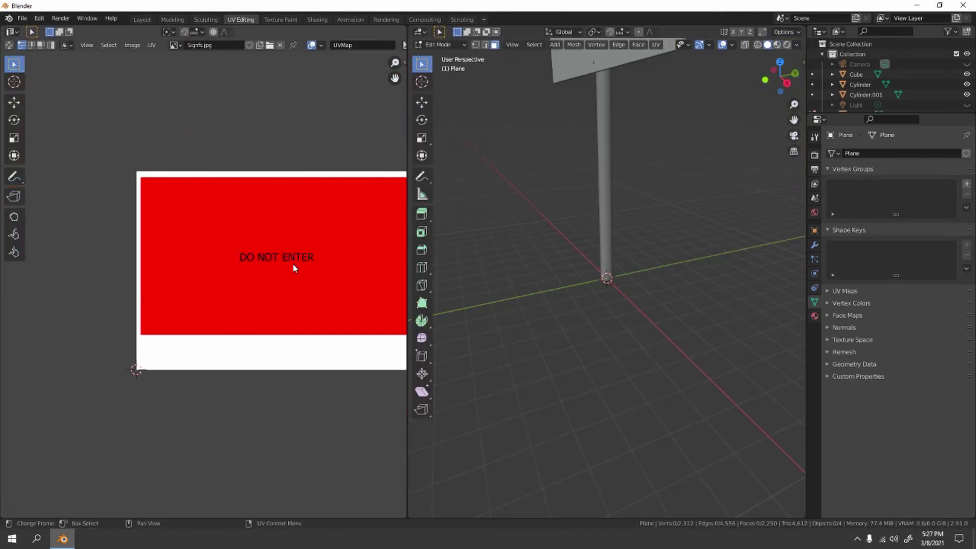
scroll(549, 159, "down", 6)
middle_click_drag(549, 159, 603, 178)
middle_click_drag(197, 227, 199, 206)
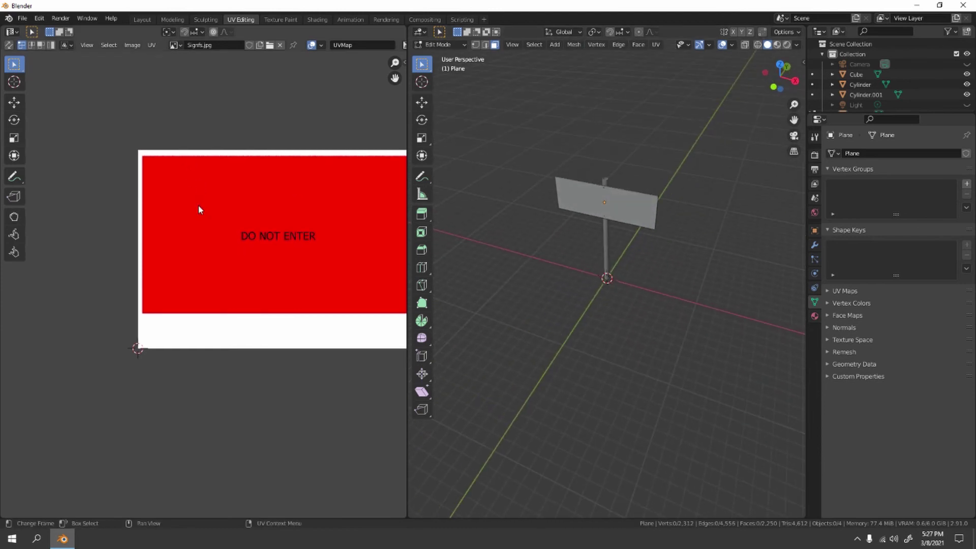
key("a")
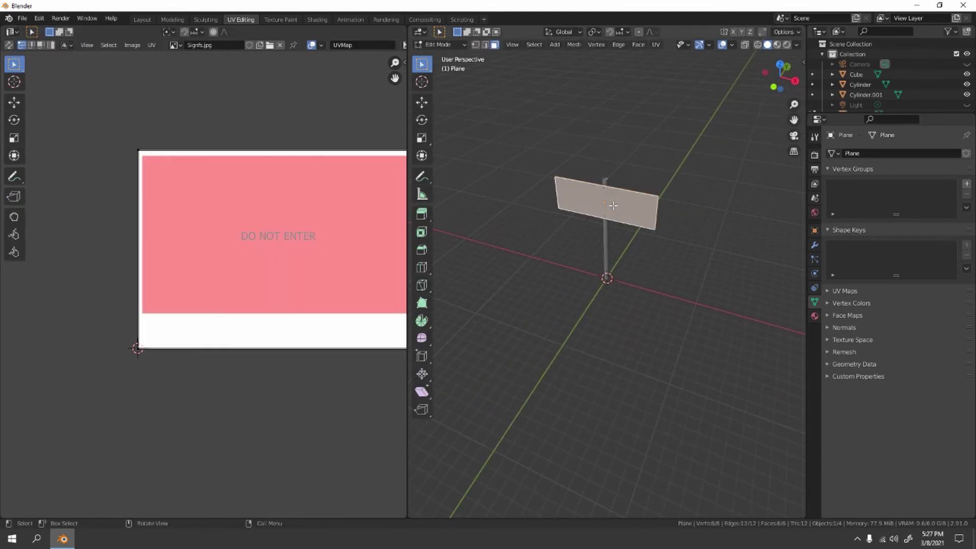
middle_click_drag(385, 257, 311, 282)
scroll(319, 260, "up", 3)
scroll(301, 274, "down", 3)
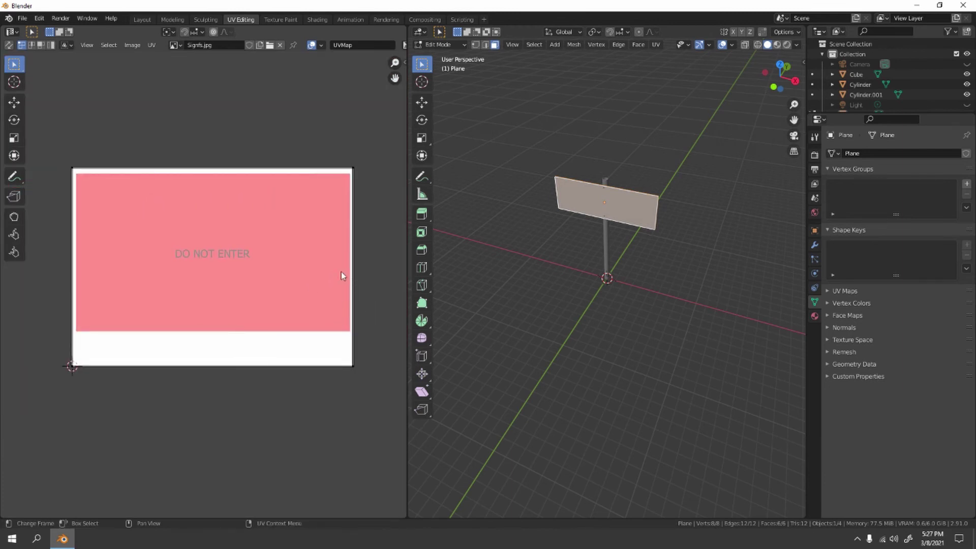
key("a")
key("s")
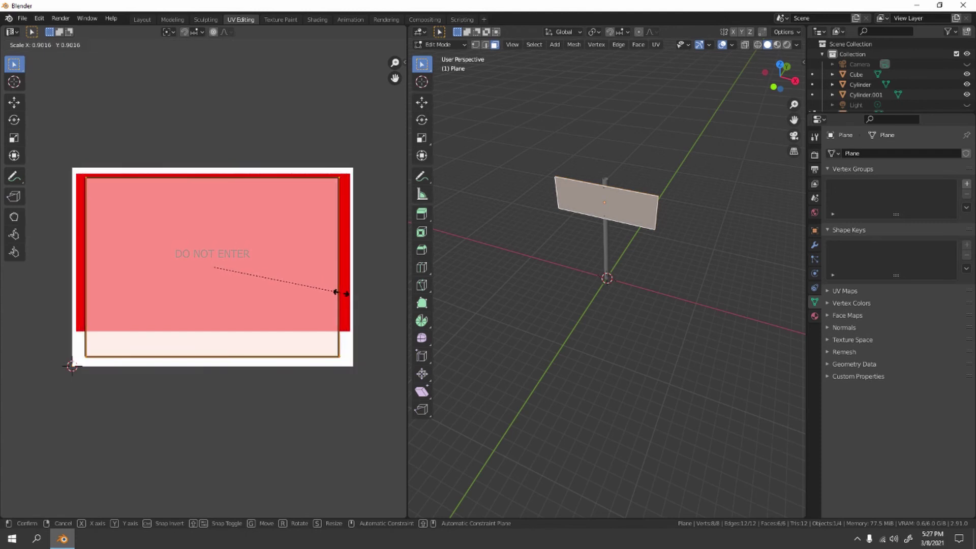
right_click(331, 288)
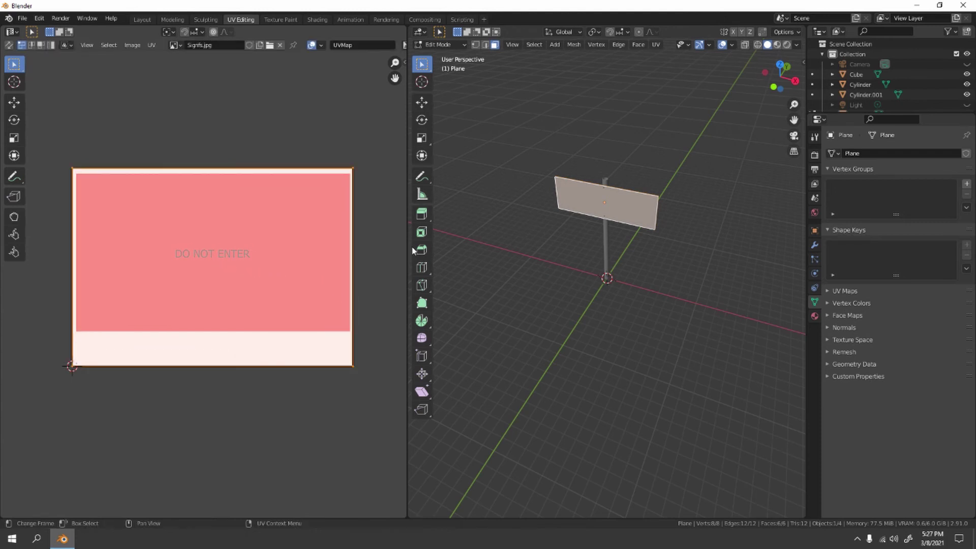
- Display the 3D view in Material Preview and frame the sign panel in front orthographic view
left_click(775, 45)
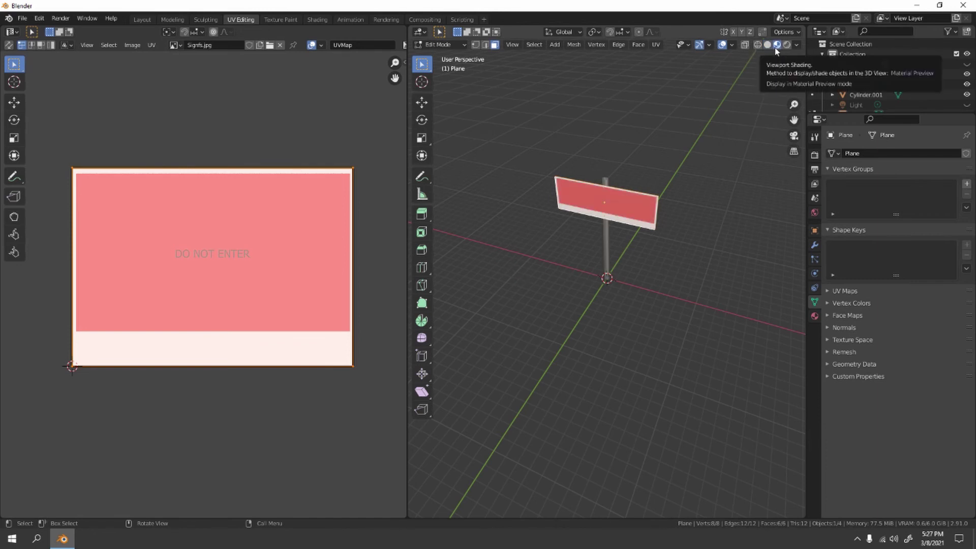
scroll(653, 227, "up", 5)
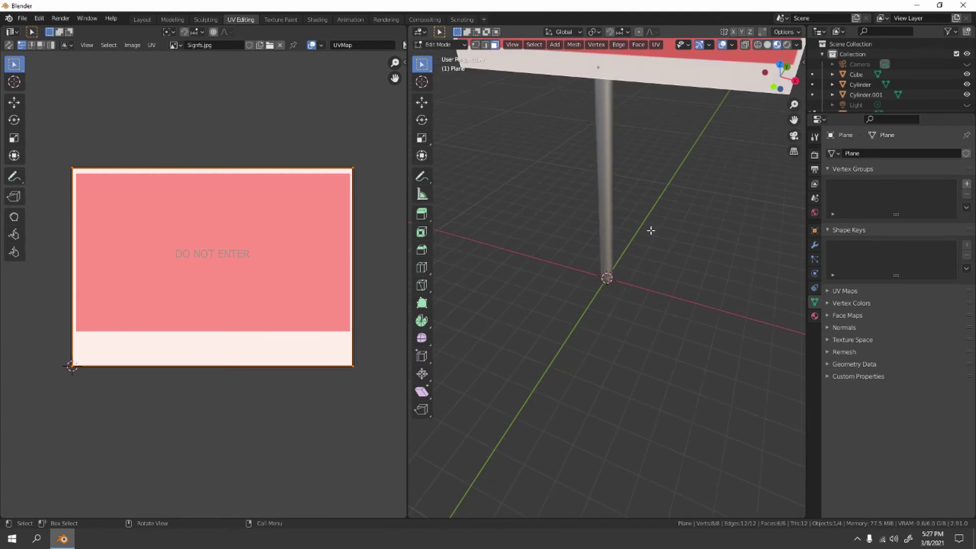
middle_click_drag(649, 231, 643, 281, "shift")
key("KP_1")
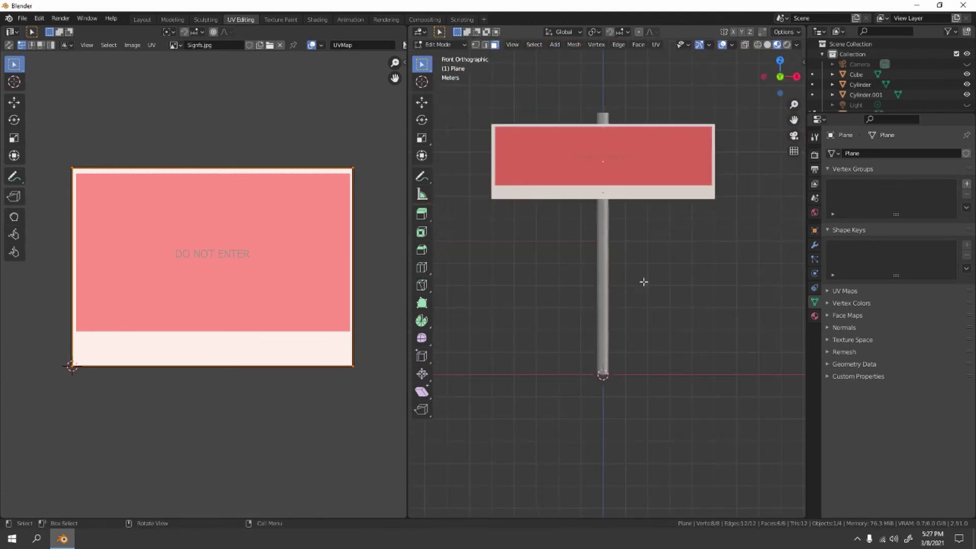
scroll(666, 188, "up", 3)
middle_click_drag(657, 189, 669, 347, "shift")
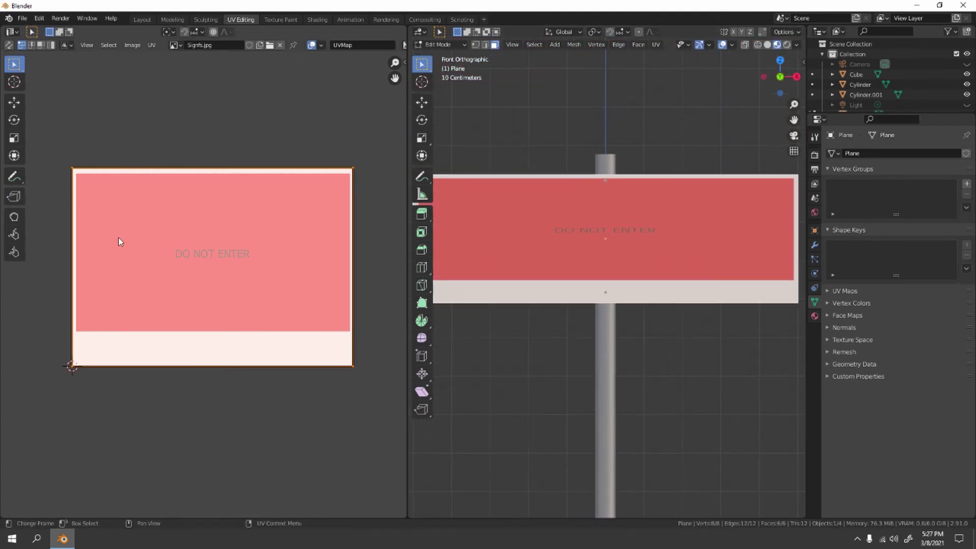
- Select all the panel's UVs and scale them down uniformly until they lie entirely inside the image's red area
left_click(332, 149)
key("a")
key("s")
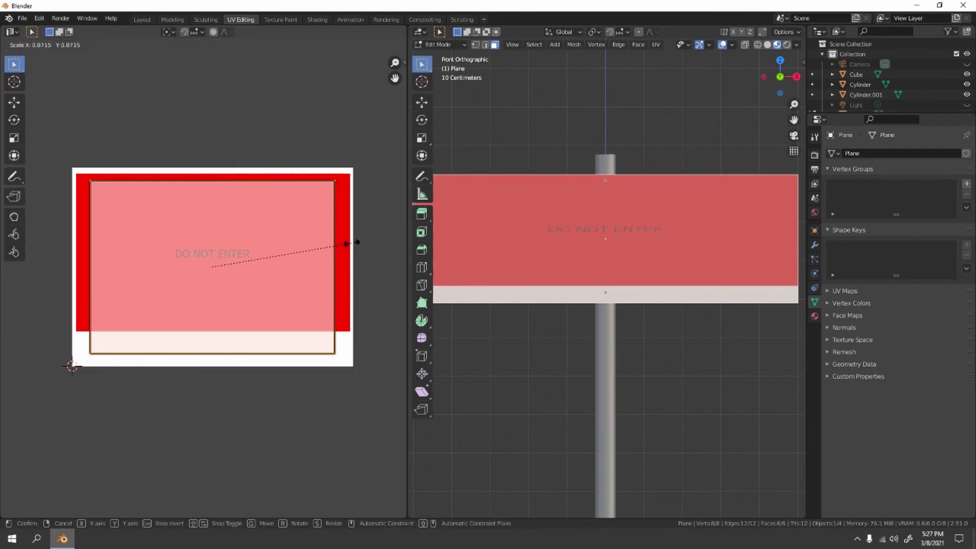
left_click(305, 262)
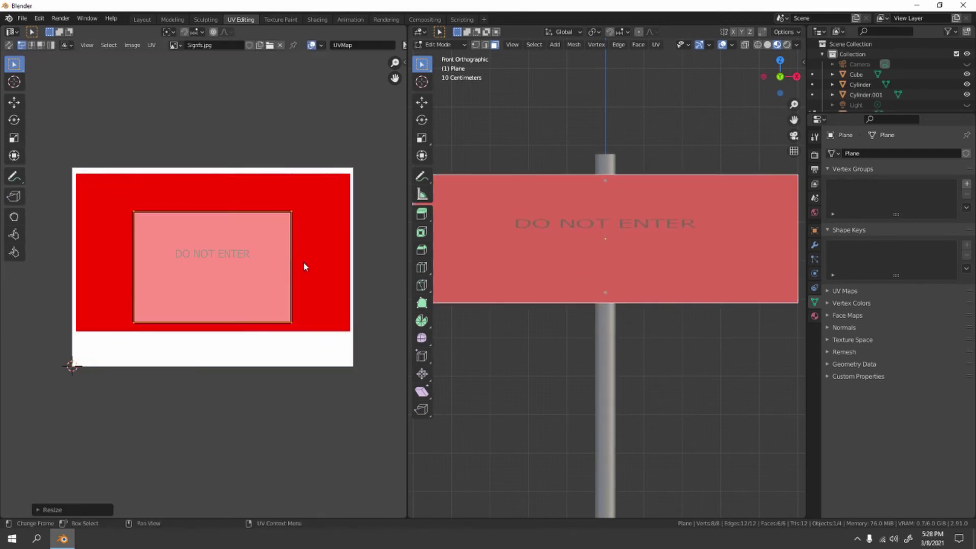
- Try moving the UVs freely and along the X and Y axes over the sign image
key("g")
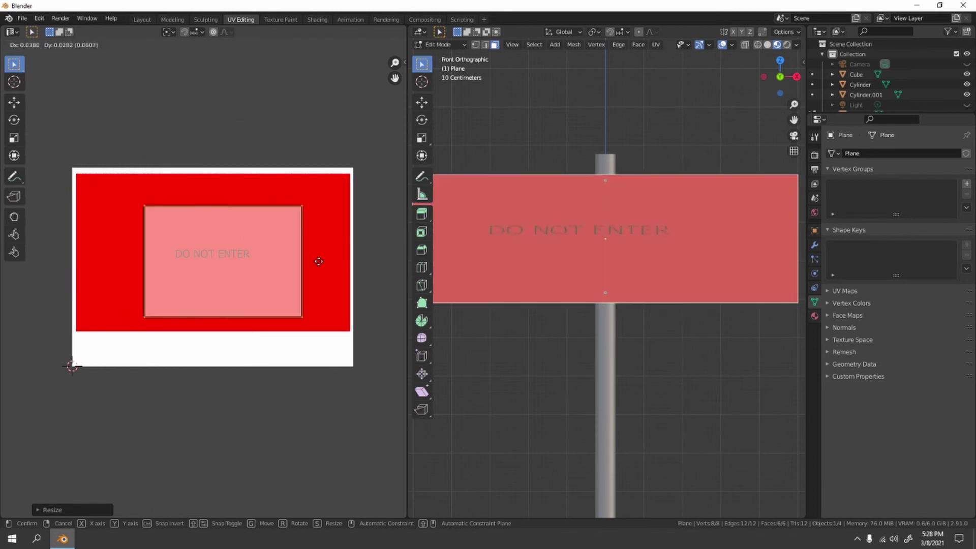
key("x")
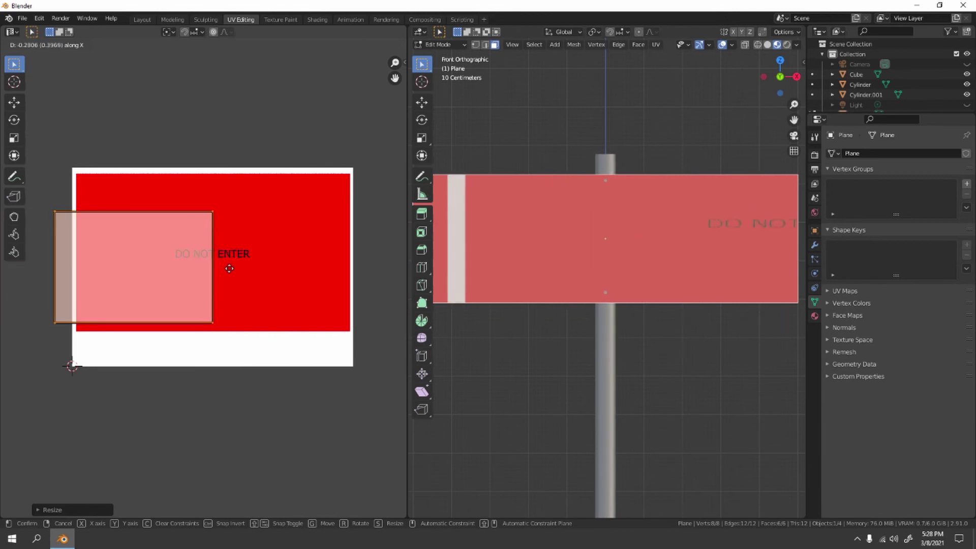
key("y")
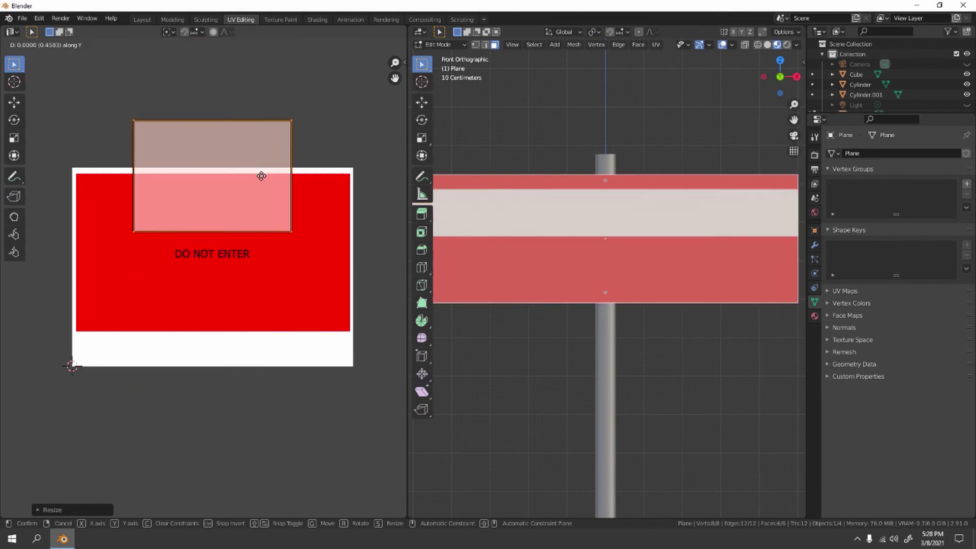
left_click(256, 266)
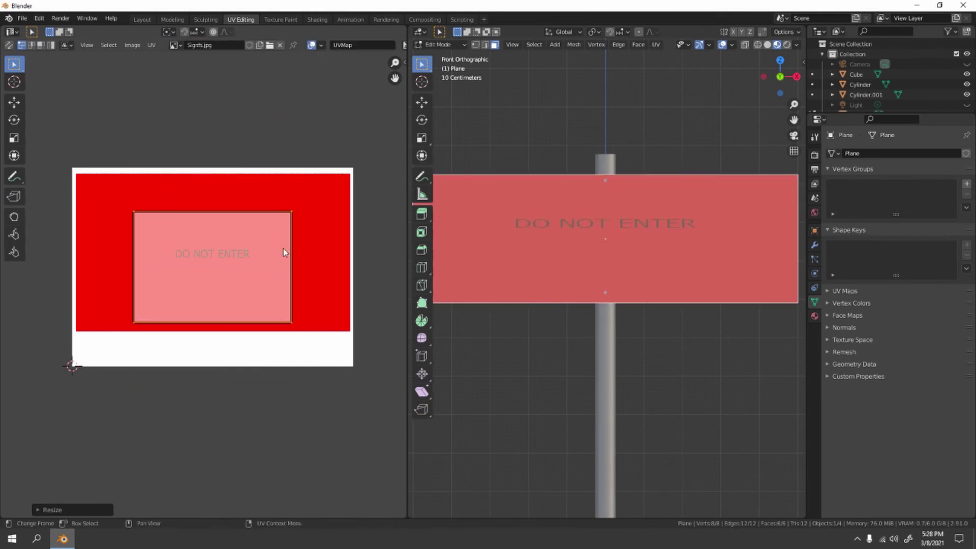
key("g")
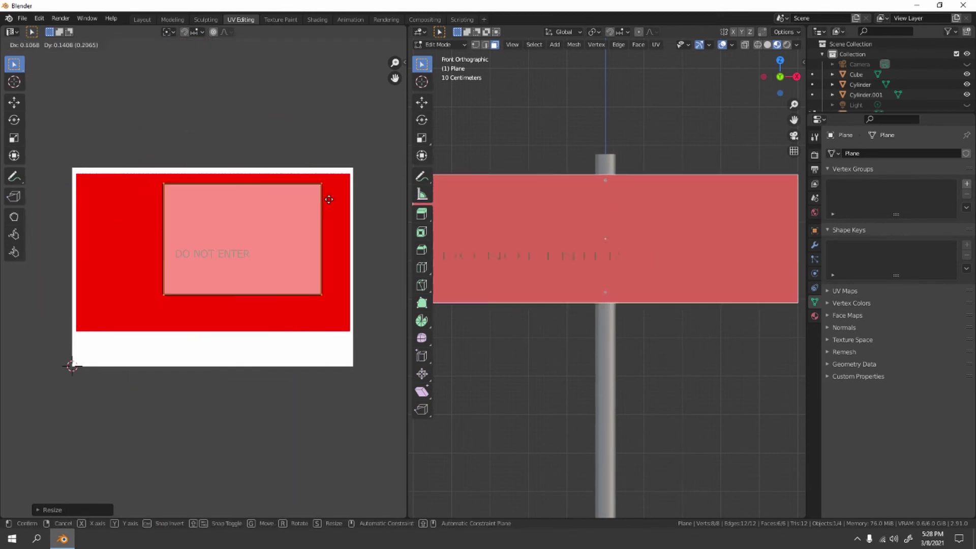
left_click(283, 225)
- Move the UVs up to centre the DO NOT ENTER text vertically on the panel and scale them to about 0.63
scroll(334, 273, "up", 2)
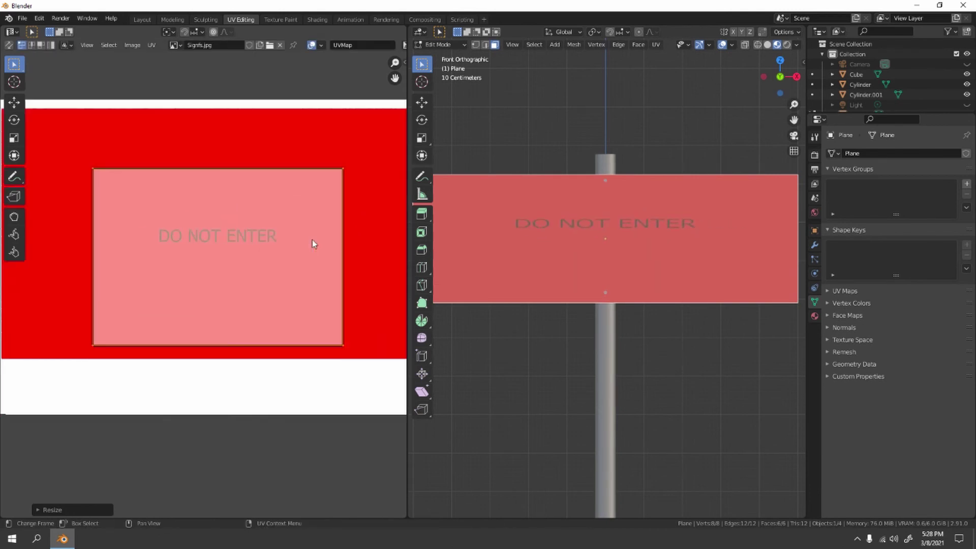
scroll(312, 239, "down", 3)
middle_click_drag(309, 238, 310, 253)
key("g")
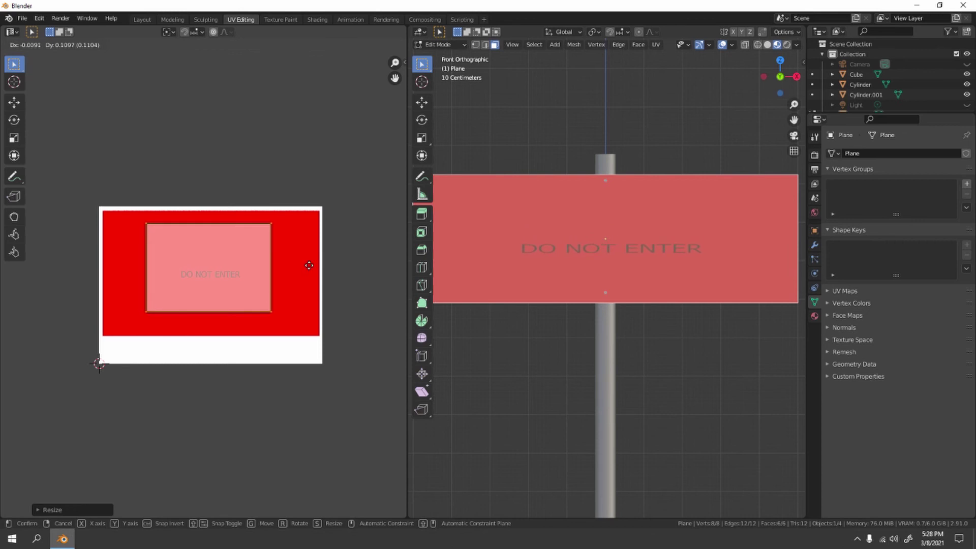
left_click(316, 273)
key("s")
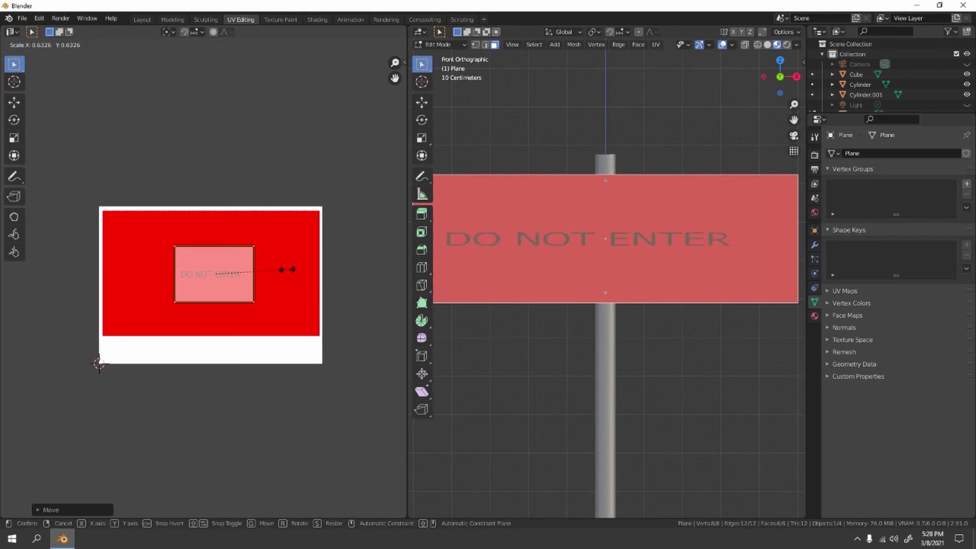
left_click(287, 273)
- Scale the panel's UVs along Y to about 0.45 so the DO NOT ENTER lettering loses its stretched look
scroll(719, 251, "down", 2)
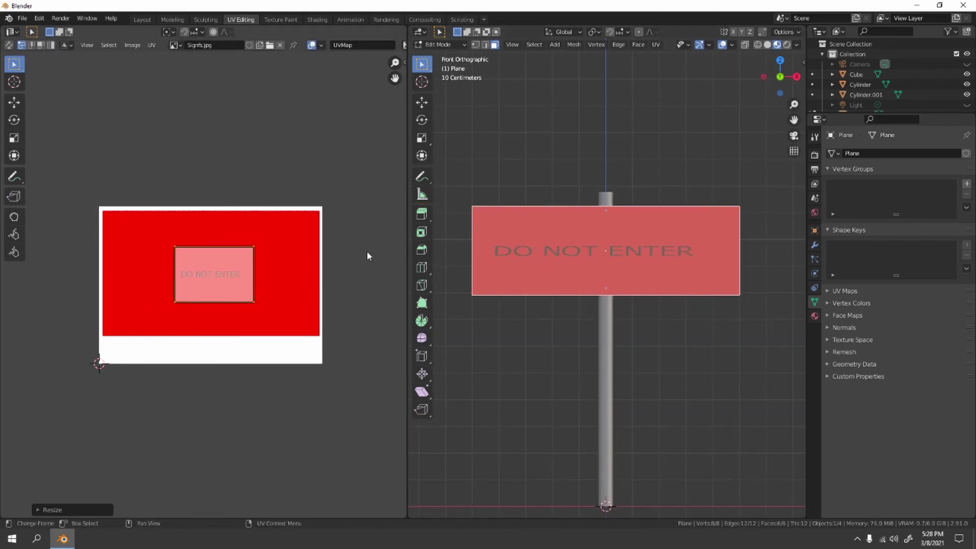
scroll(275, 281, "up", 3)
middle_click_drag(258, 285, 183, 279)
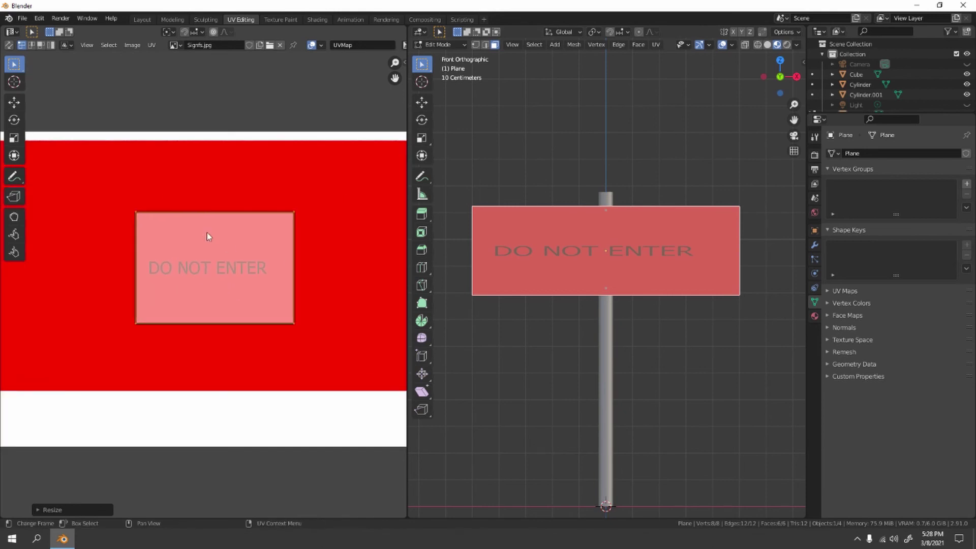
scroll(260, 278, "up", 3)
mouse_move(259, 266)
middle_mouse_down()
mouse_move(260, 278)
mouse_move(248, 269)
middle_mouse_up()
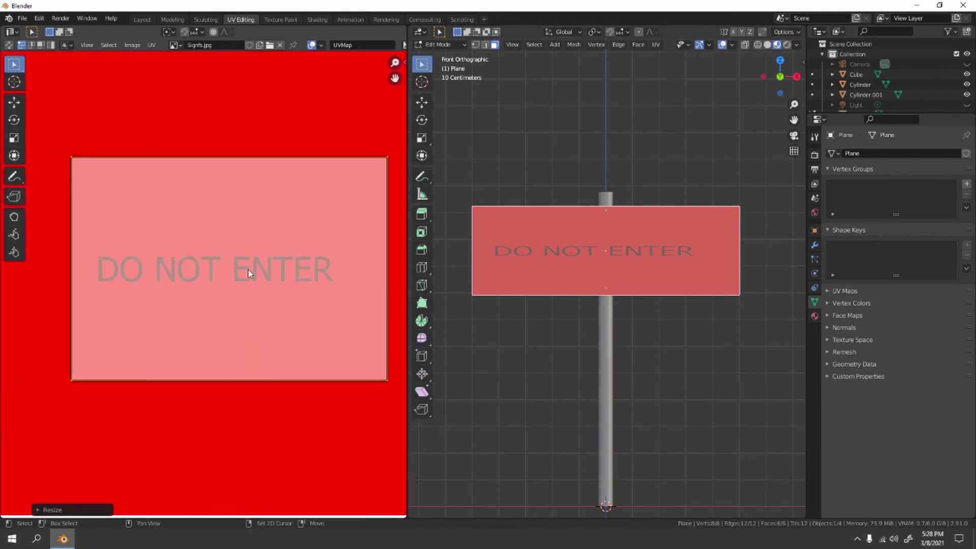
key("s")
key("y")
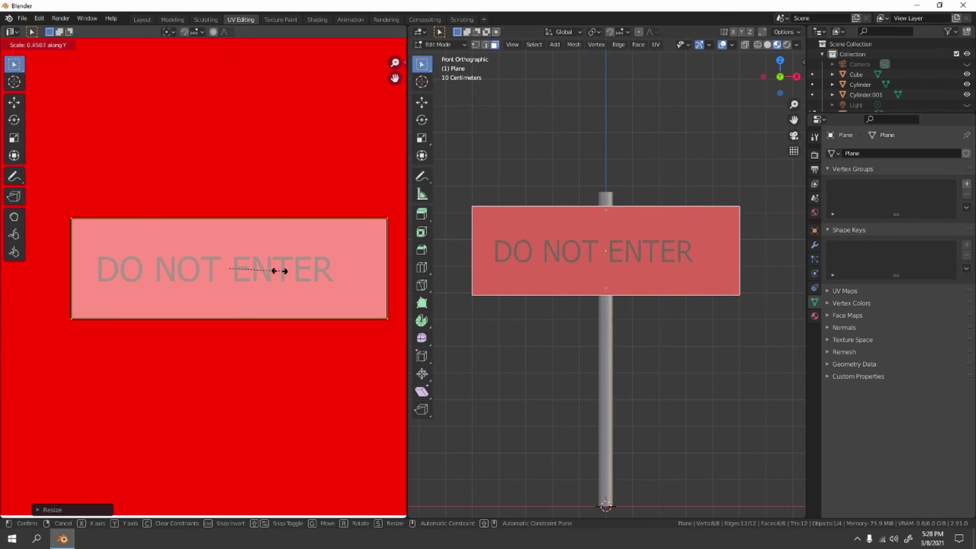
left_click(279, 270)
- Move the UVs along X to centre the DO NOT ENTER text horizontally on the panel, and deselect the faces
key("g")
key("x")
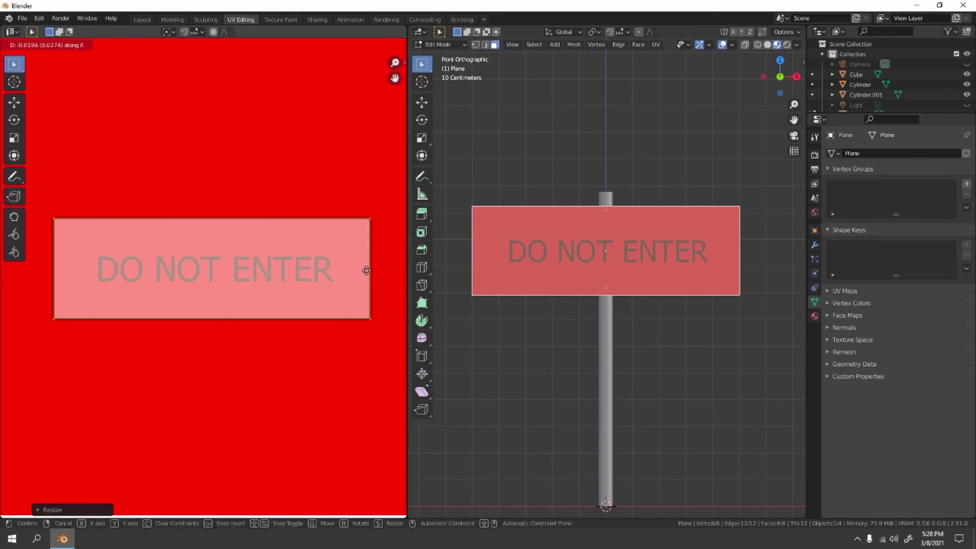
left_click(368, 269)
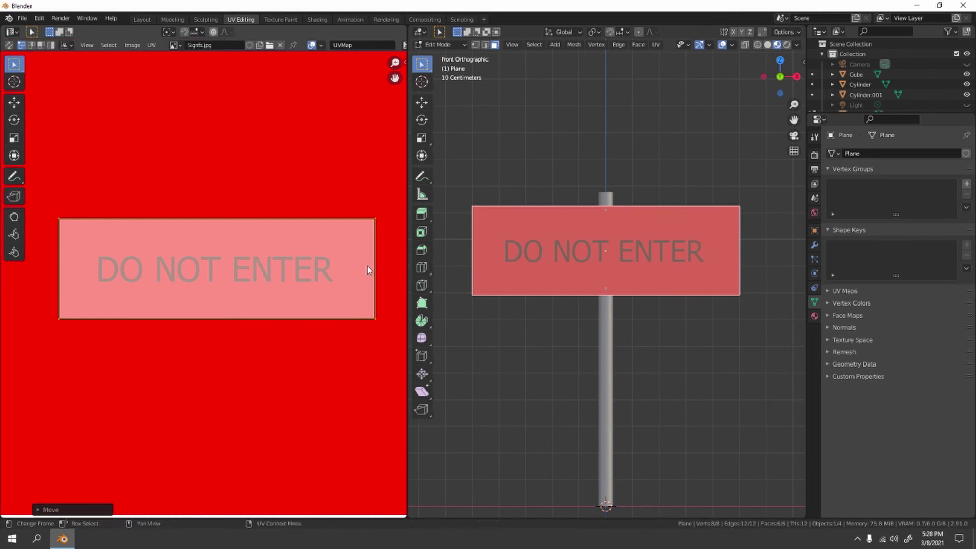
left_click(592, 144)
- Return to the Layout workspace and display the signpost in Material Preview
scroll(593, 144, "down", 6)
middle_click_drag(672, 253, 486, 250)
middle_click_drag(587, 282, 596, 357)
scroll(651, 294, "up", 6)
scroll(538, 354, "down", 5)
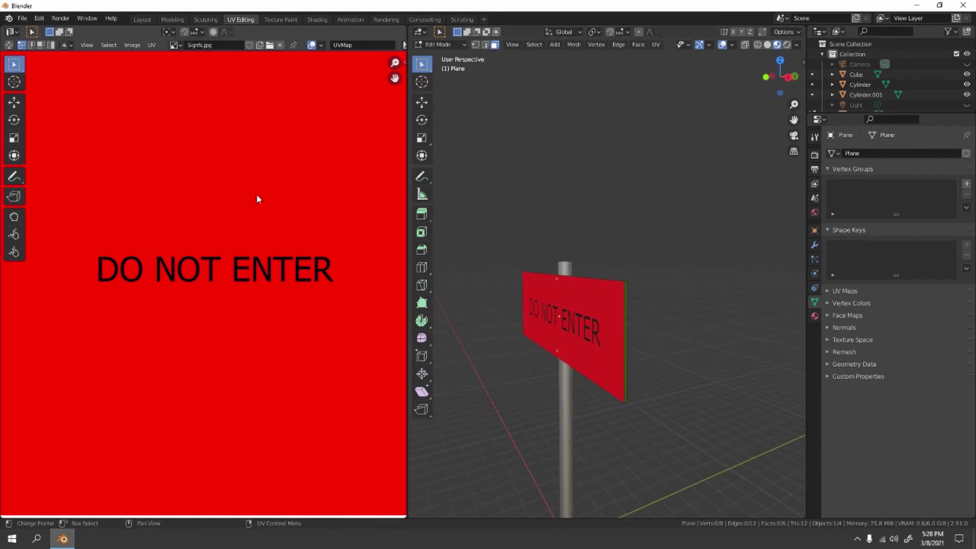
left_click(148, 20)
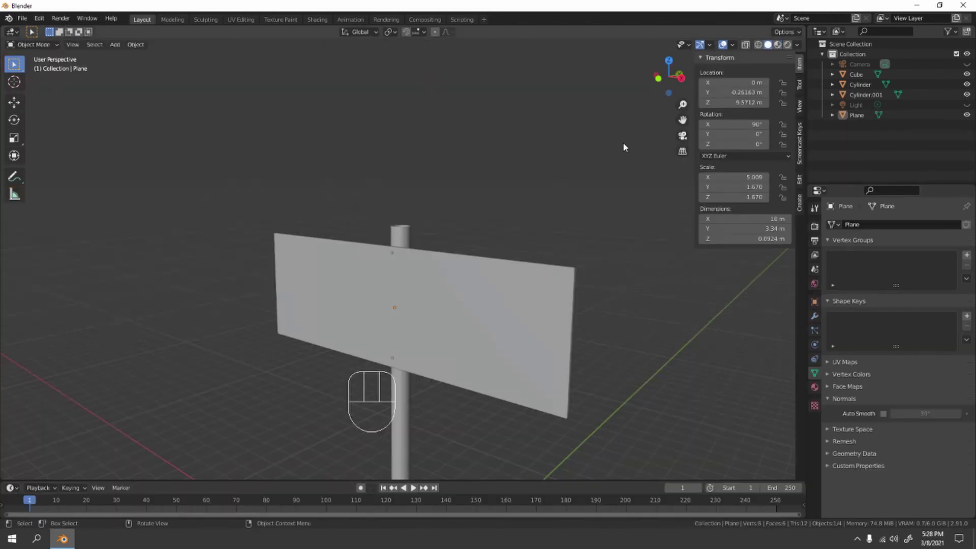
left_click(777, 45)
scroll(264, 226, "down", 4)
middle_click_drag(253, 269, 315, 283)
- Examine the textured sign panel and post from the front, both close up and at full height
key("Tab")
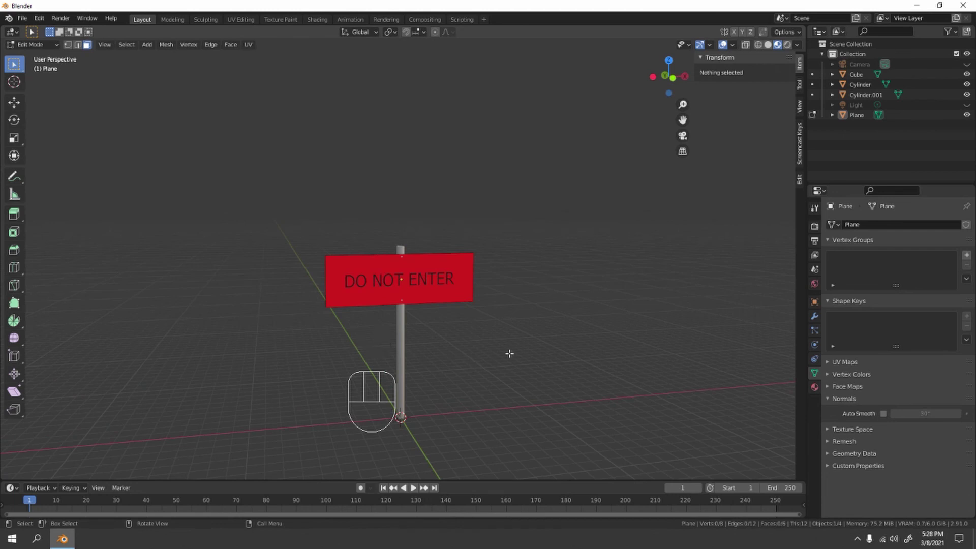
scroll(509, 353, "up", 4)
middle_click_drag(510, 345, 509, 312, "shift")
scroll(511, 342, "down", 5)
scroll(481, 356, "up", 5)
scroll(488, 280, "down", 4)
scroll(428, 278, "up", 2)
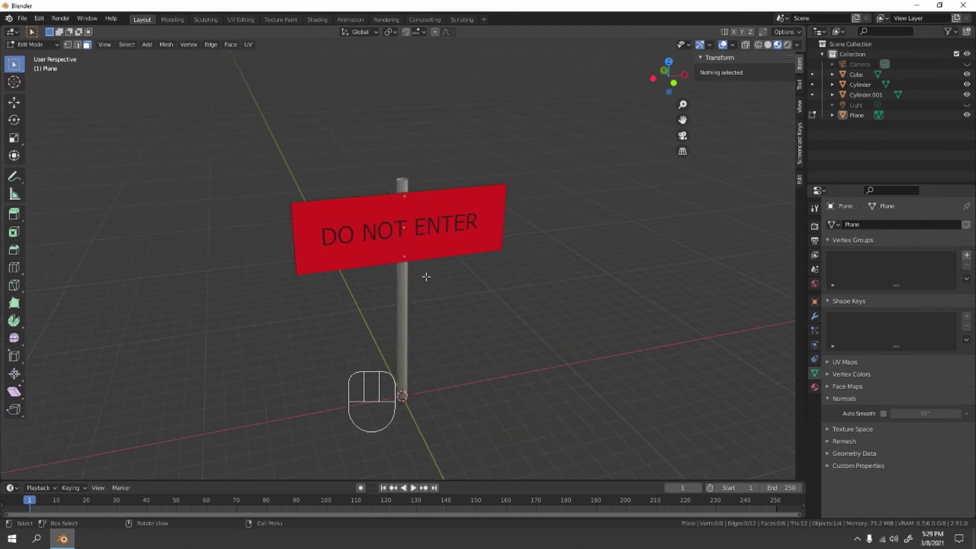
- Give the small upper screw on the panel a new material with Metallic set to 1.000 in the Shading workspace
scroll(426, 277, "up", 4)
middle_click_drag(432, 218, 413, 297, "shift")
scroll(411, 287, "up", 4)
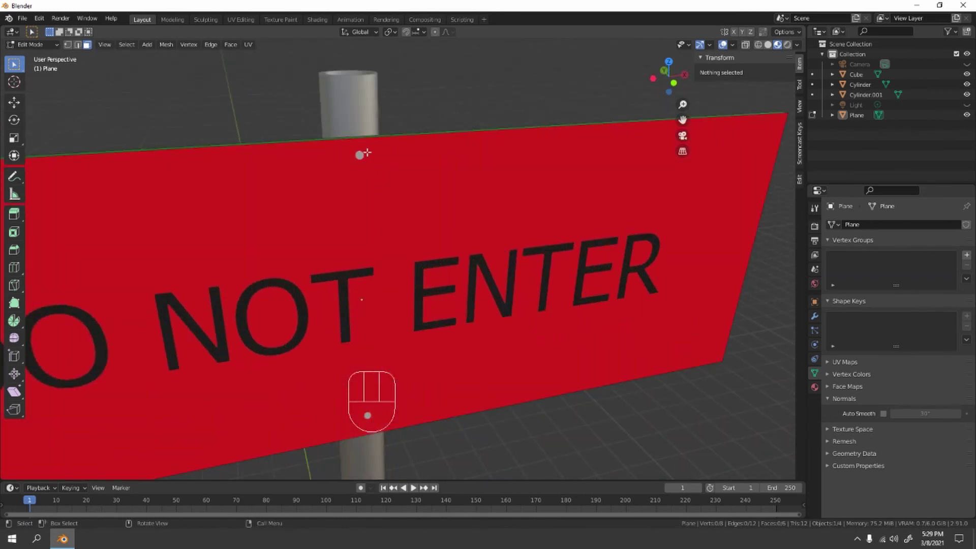
key("Tab")
left_click(359, 155)
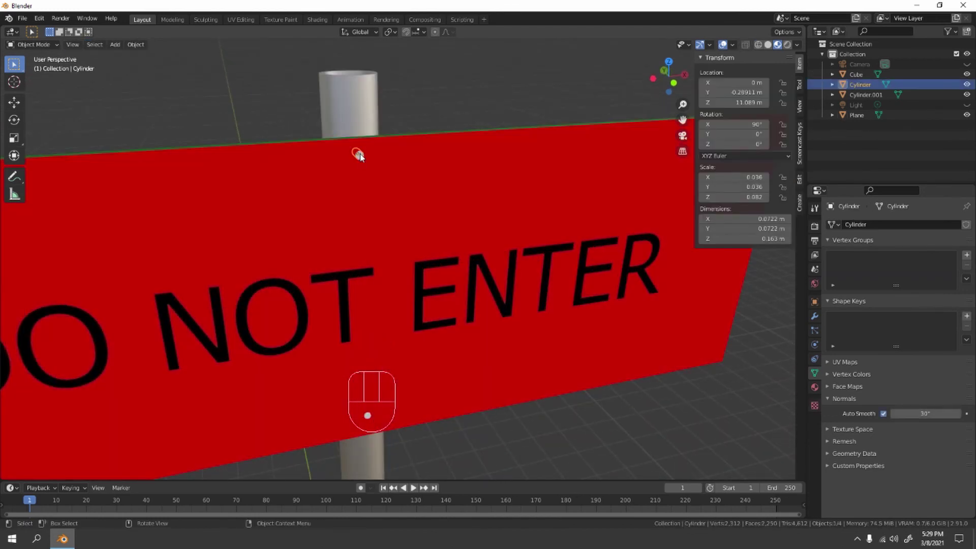
left_click(320, 19)
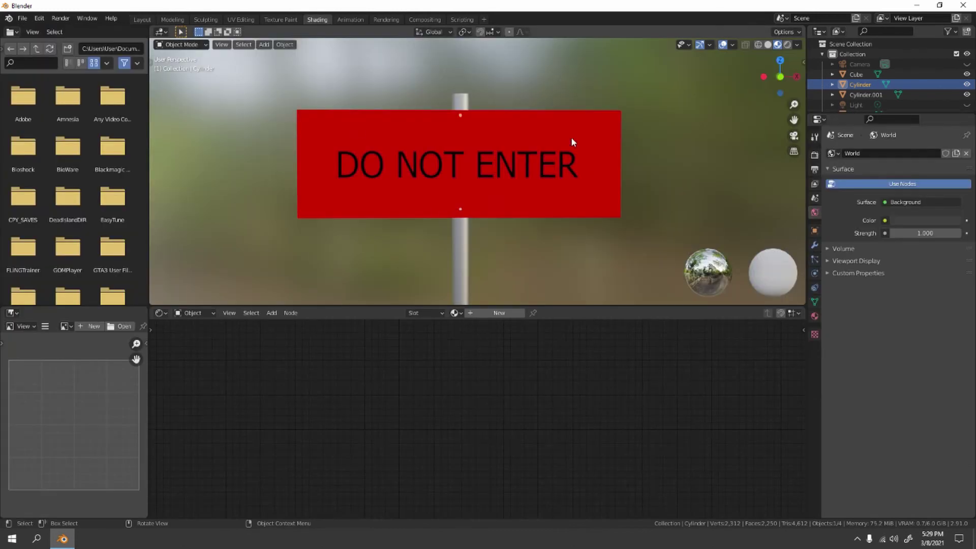
scroll(571, 122, "up", 4)
middle_click_drag(500, 162, 492, 294, "shift")
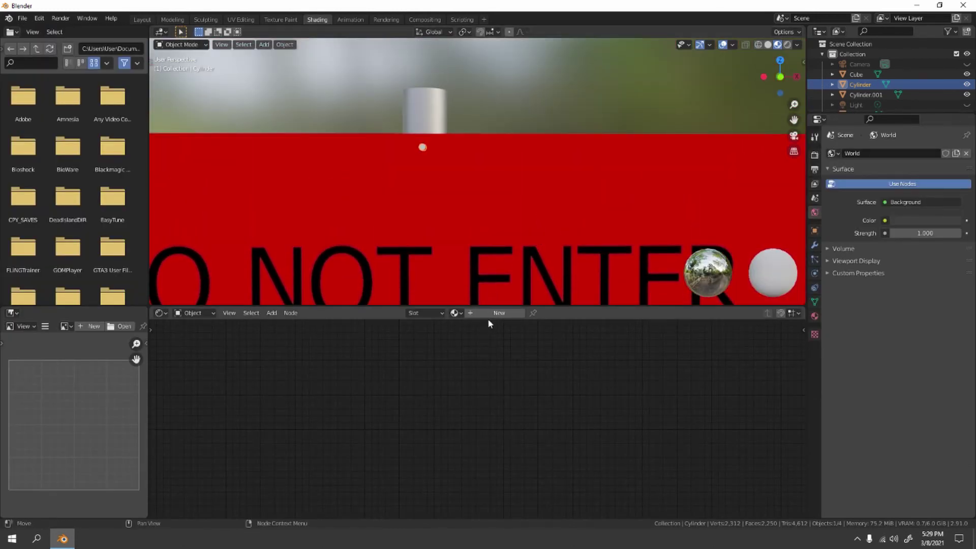
left_click(489, 313)
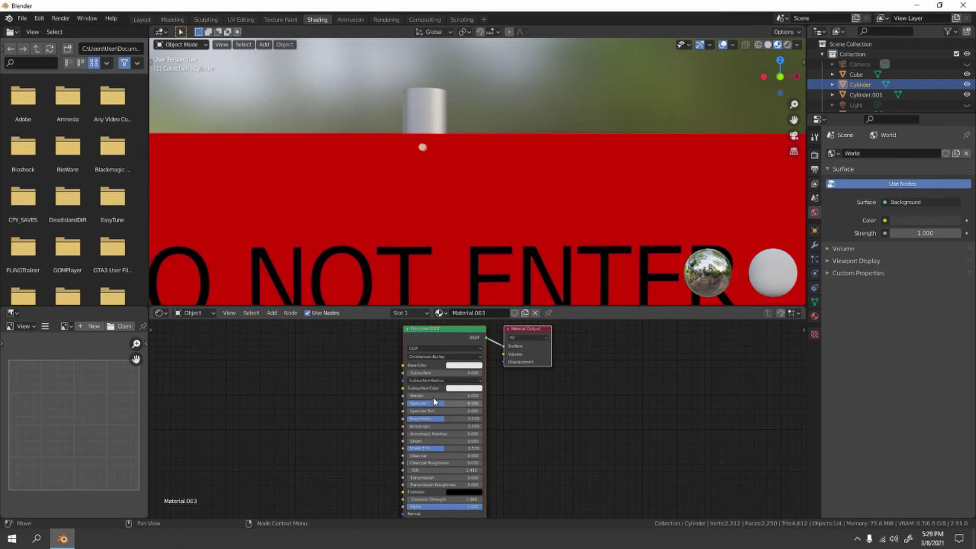
left_click_drag(435, 396, 511, 397)
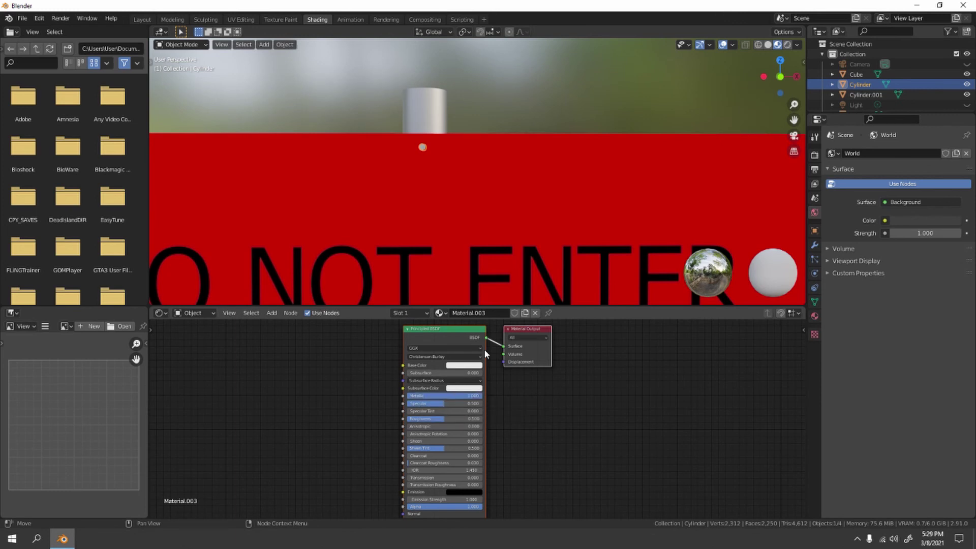
- Select the small lower screw on the panel and create a new material for it
left_click(528, 101)
scroll(528, 102, "down", 4)
middle_click_drag(399, 140, 443, 181)
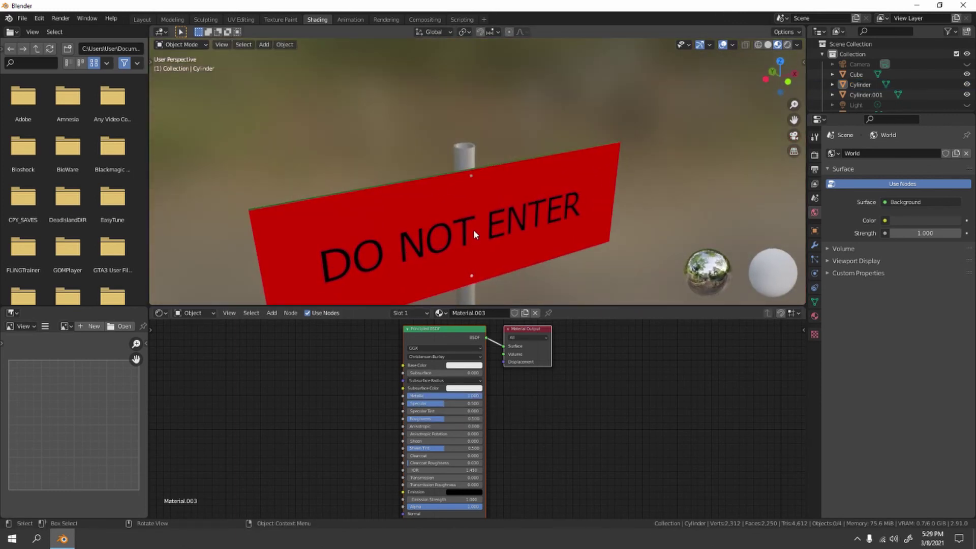
left_click(472, 279)
left_click(472, 275)
scroll(472, 280, "up", 2)
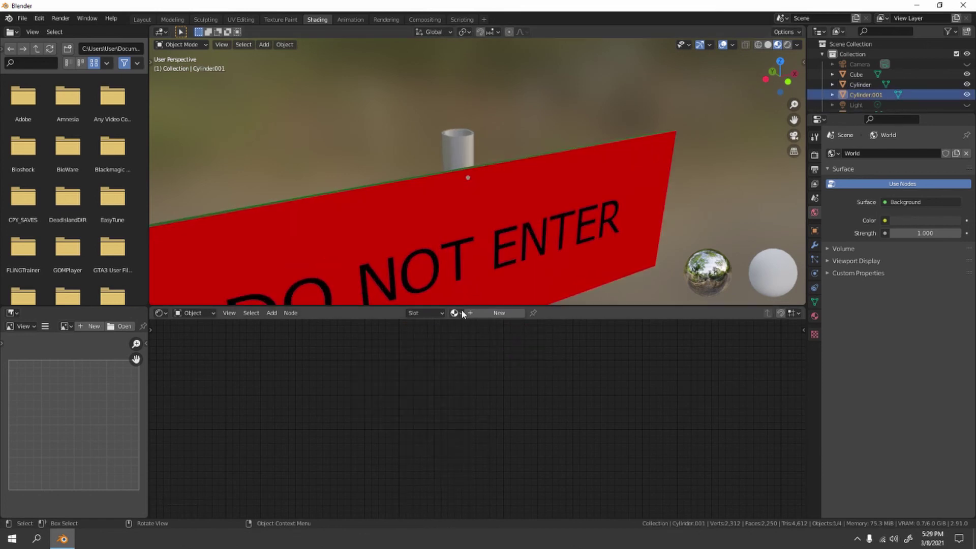
middle_click_drag(477, 228, 472, 145, "shift")
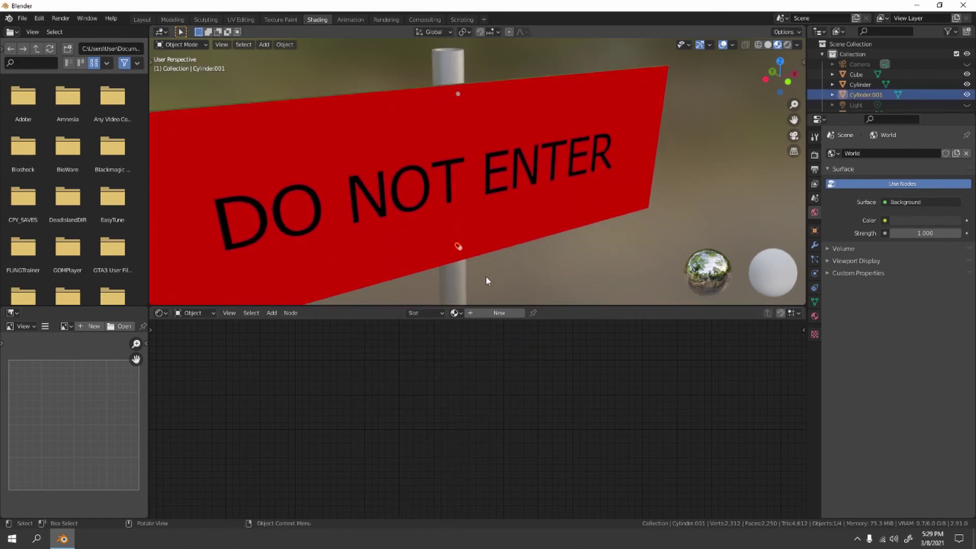
left_click(497, 312)
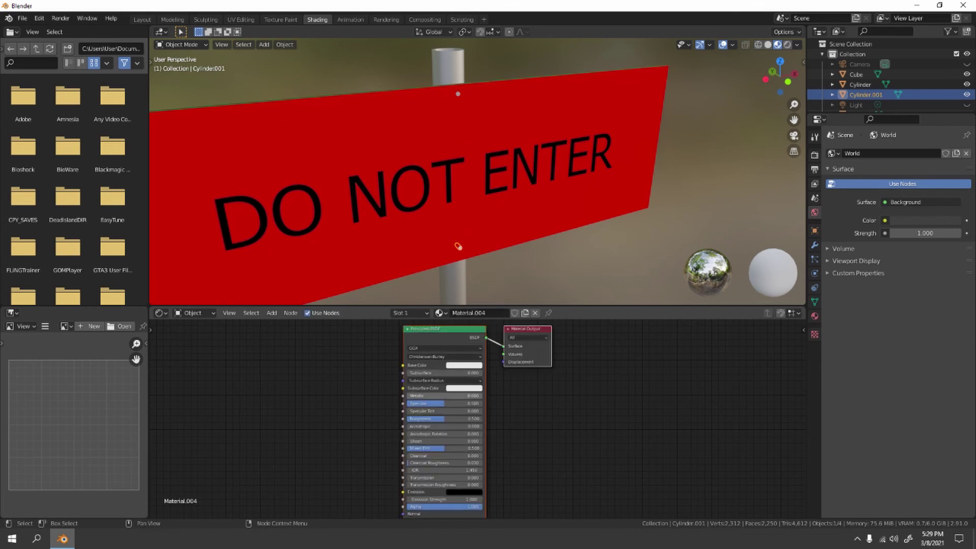
- Unlink the lower screw's material, then reassign Material.004 to it with Metallic at 1.000
left_click(533, 313)
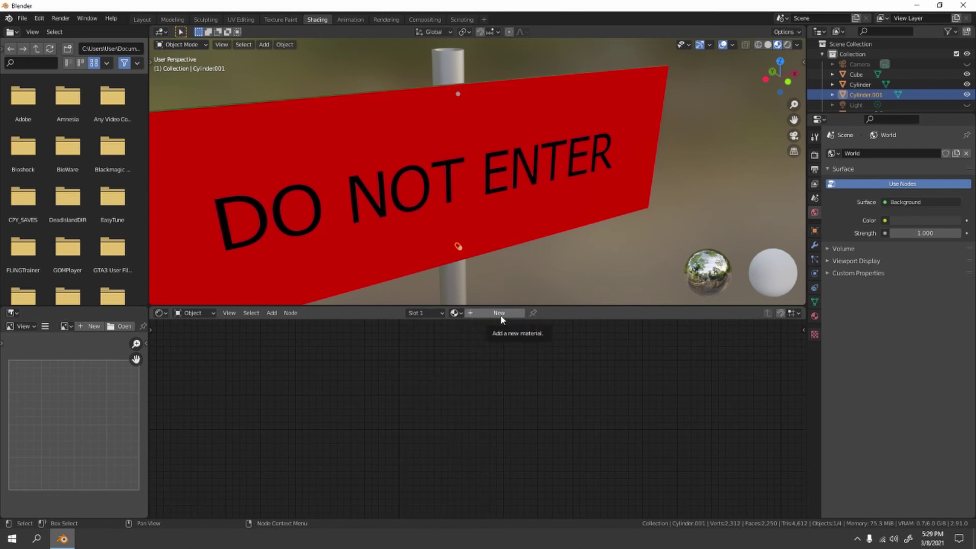
left_click(456, 313)
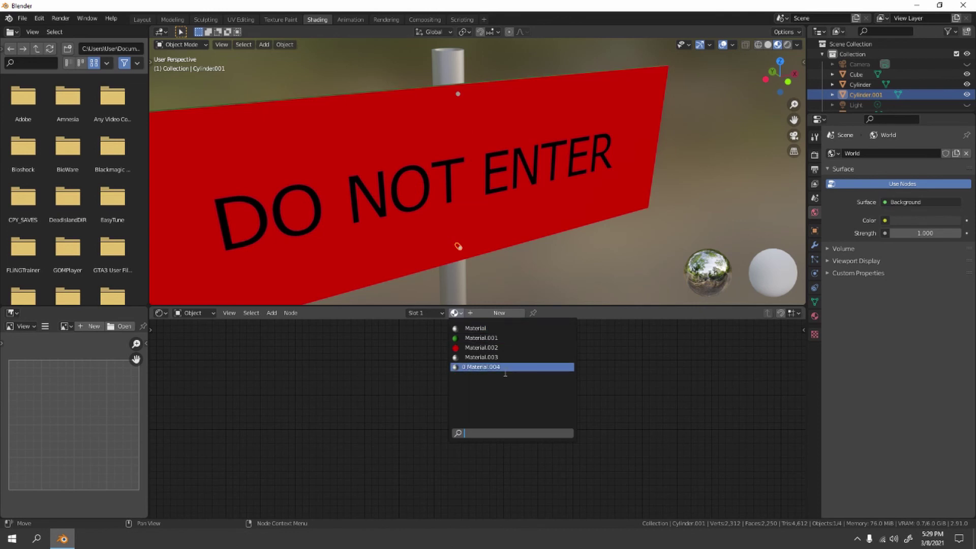
left_click(488, 367)
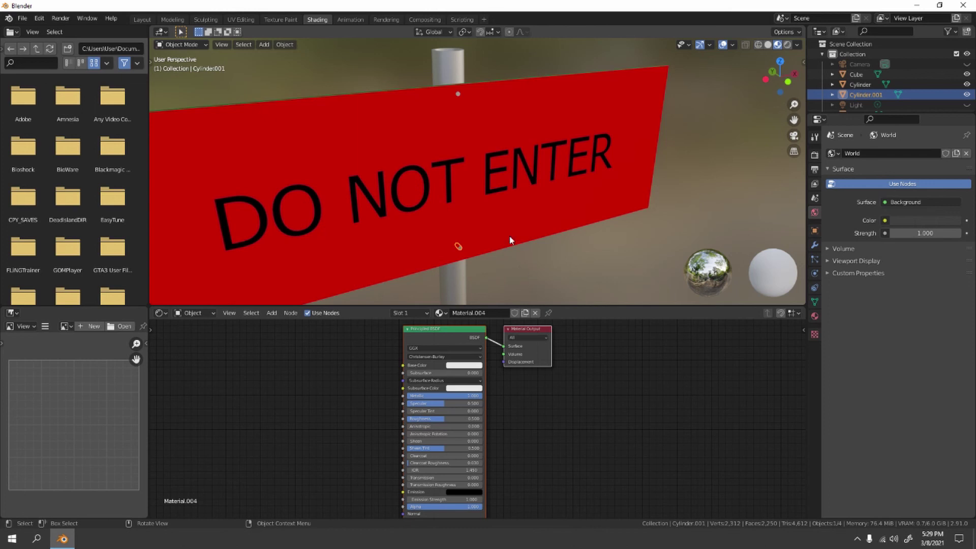
- Deselect the lower screw and go back to the Layout workspace
left_click(544, 267)
scroll(544, 267, "down", 6)
middle_click_drag(544, 268, 481, 249)
left_click(146, 19)
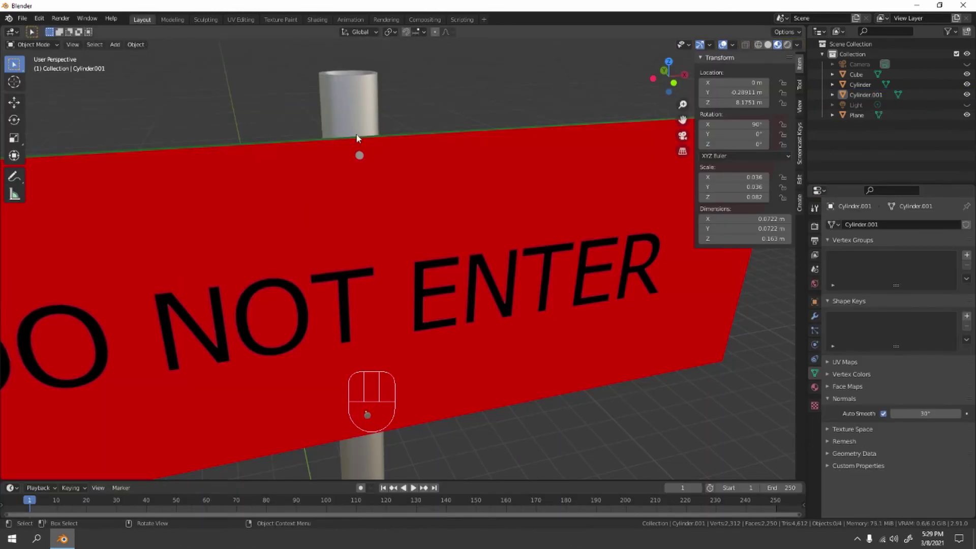
- Examine the whole signpost from several angles and distances
scroll(360, 140, "down", 8)
middle_click_drag(362, 187, 356, 170, "shift")
middle_click_drag(447, 274, 401, 185)
scroll(416, 242, "up", 4)
scroll(399, 229, "down", 5)
middle_click_drag(394, 290, 401, 233)
scroll(449, 304, "up", 5)
scroll(462, 272, "down", 5)
scroll(455, 274, "up", 4)
scroll(452, 275, "down", 4)
scroll(407, 243, "up", 4)
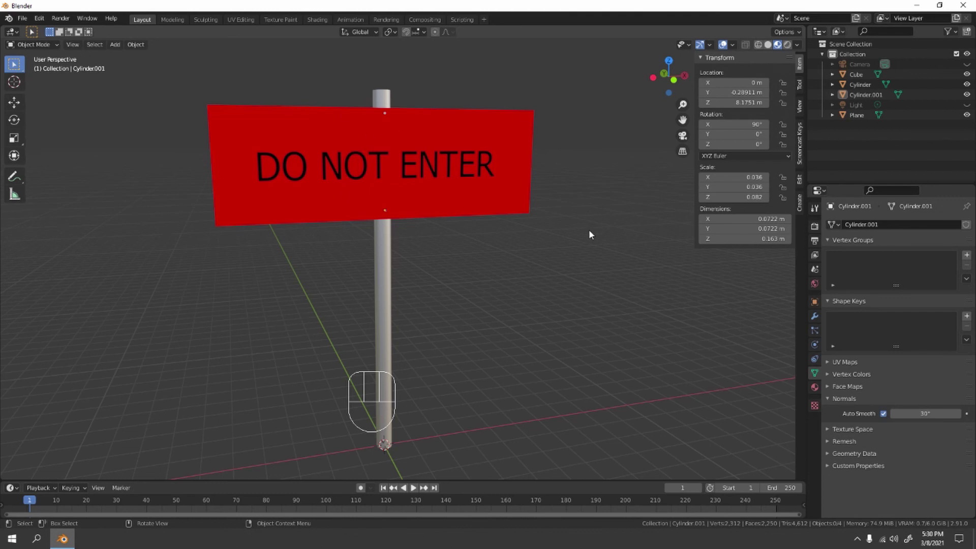
- Inspect the DO NOT ENTER panel and its two screws up close, and review the finished signpost from both sides
scroll(589, 230, "down", 2)
middle_click_drag(587, 235, 532, 238)
scroll(503, 239, "up", 5)
middle_click_drag(400, 199, 408, 284, "shift")
scroll(536, 206, "down", 4)
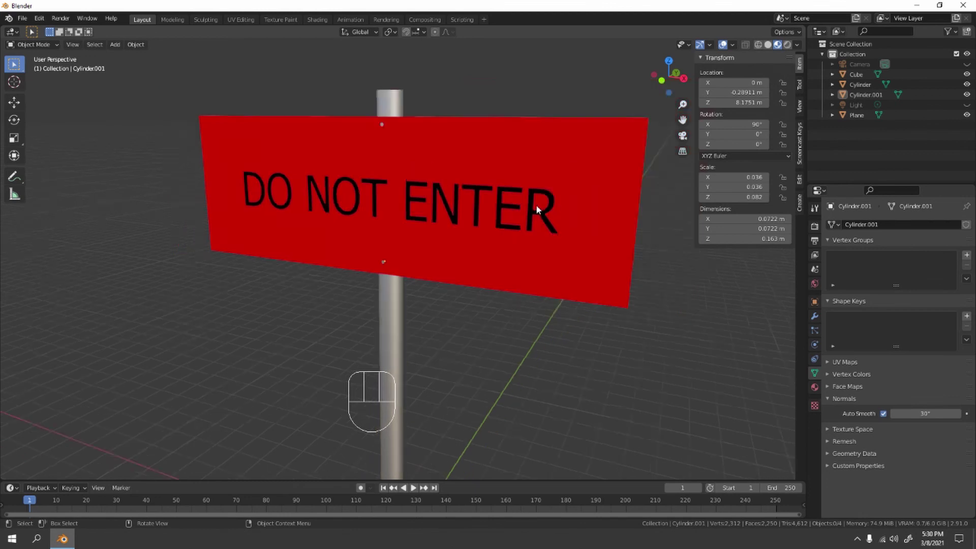
middle_click_drag(399, 254, 433, 285)
scroll(456, 196, "down", 3)
scroll(411, 198, "up", 5)
scroll(394, 154, "down", 3)
scroll(436, 181, "up", 3)
scroll(432, 236, "down", 3)
scroll(362, 189, "up", 3)
scroll(381, 214, "down", 4)
scroll(424, 239, "up", 2)
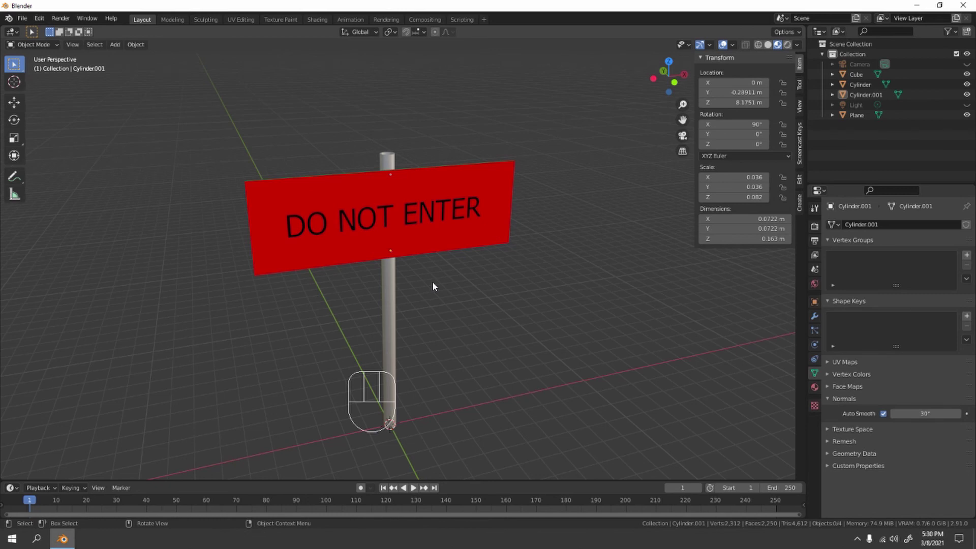
scroll(526, 297, "down", 4)
middle_click_drag(491, 306, 425, 285)
scroll(475, 296, "up", 3)
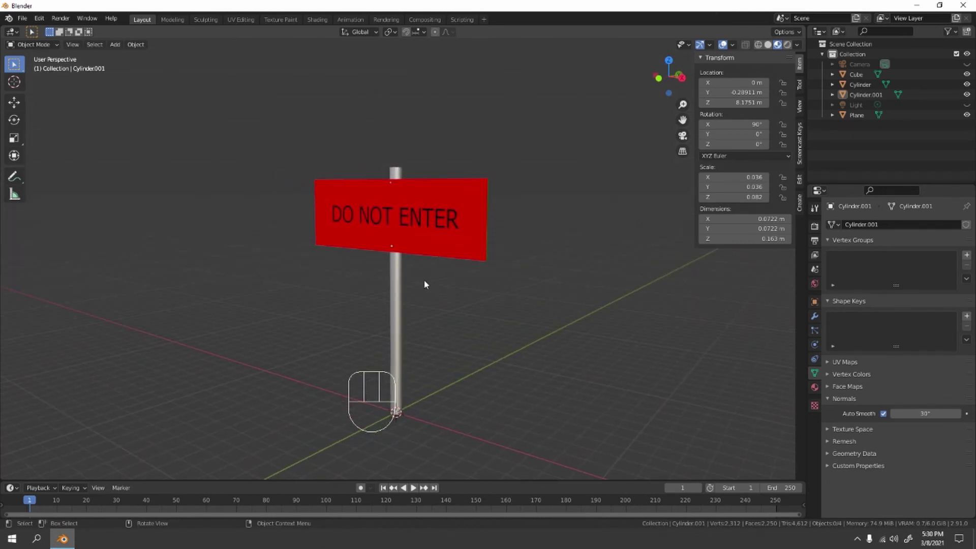